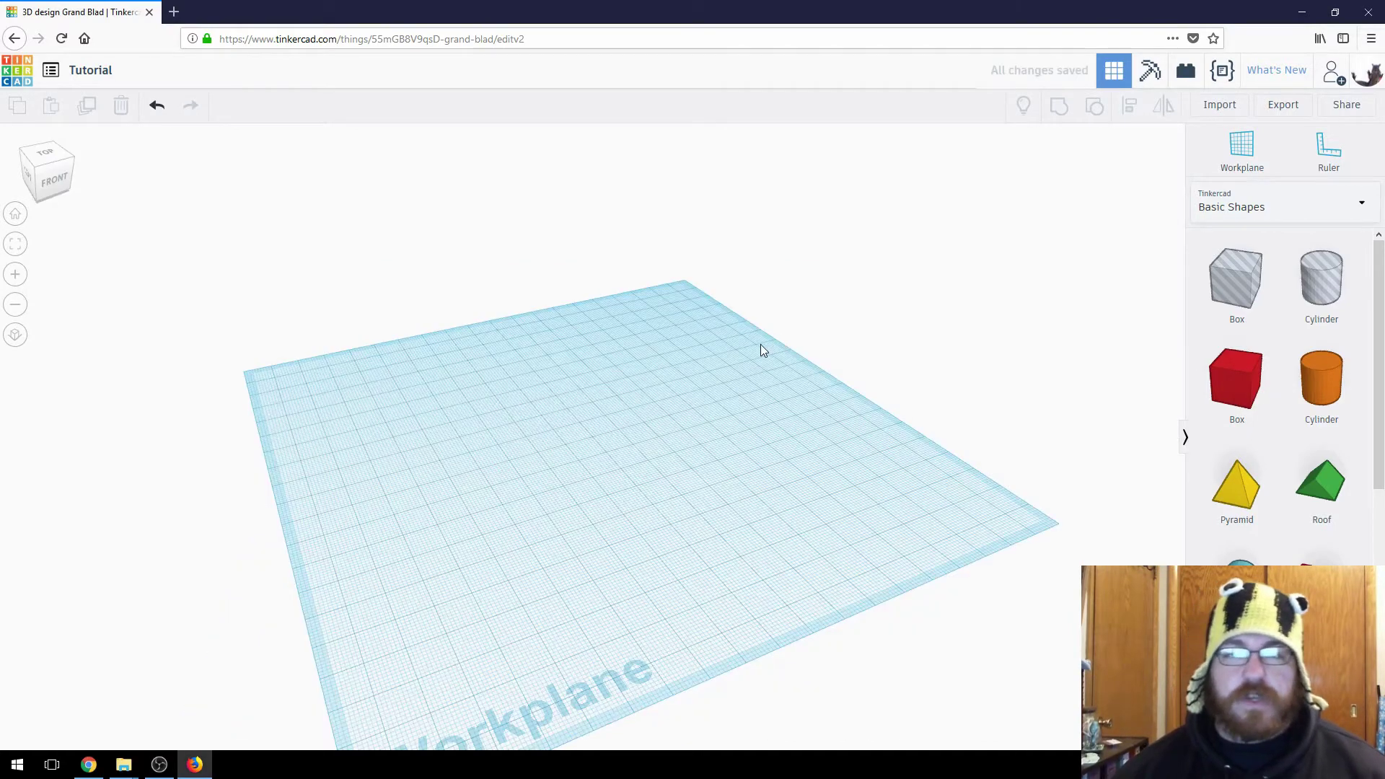
Import Peg_board_pen_holder.stl from the computer onto the workplane at scale 100.
click(1219, 105)
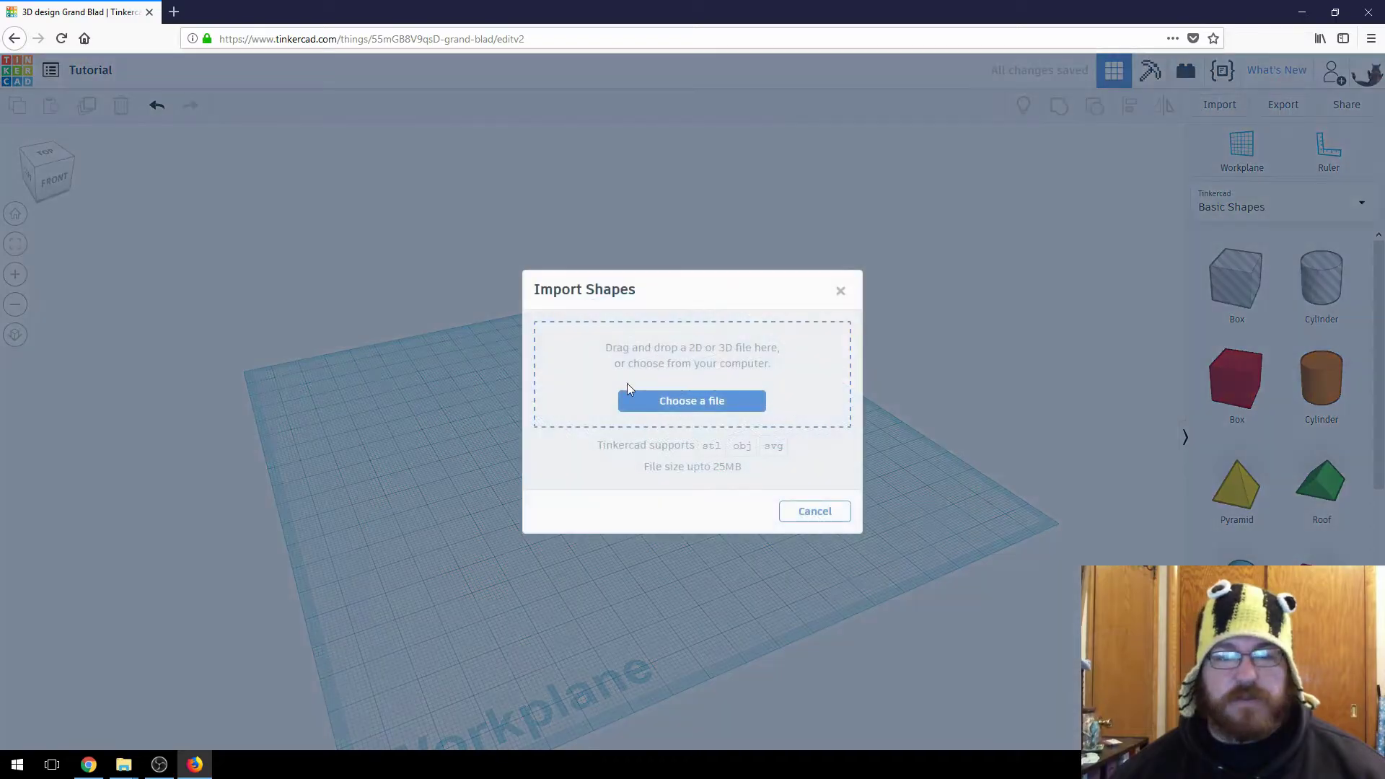
click(677, 401)
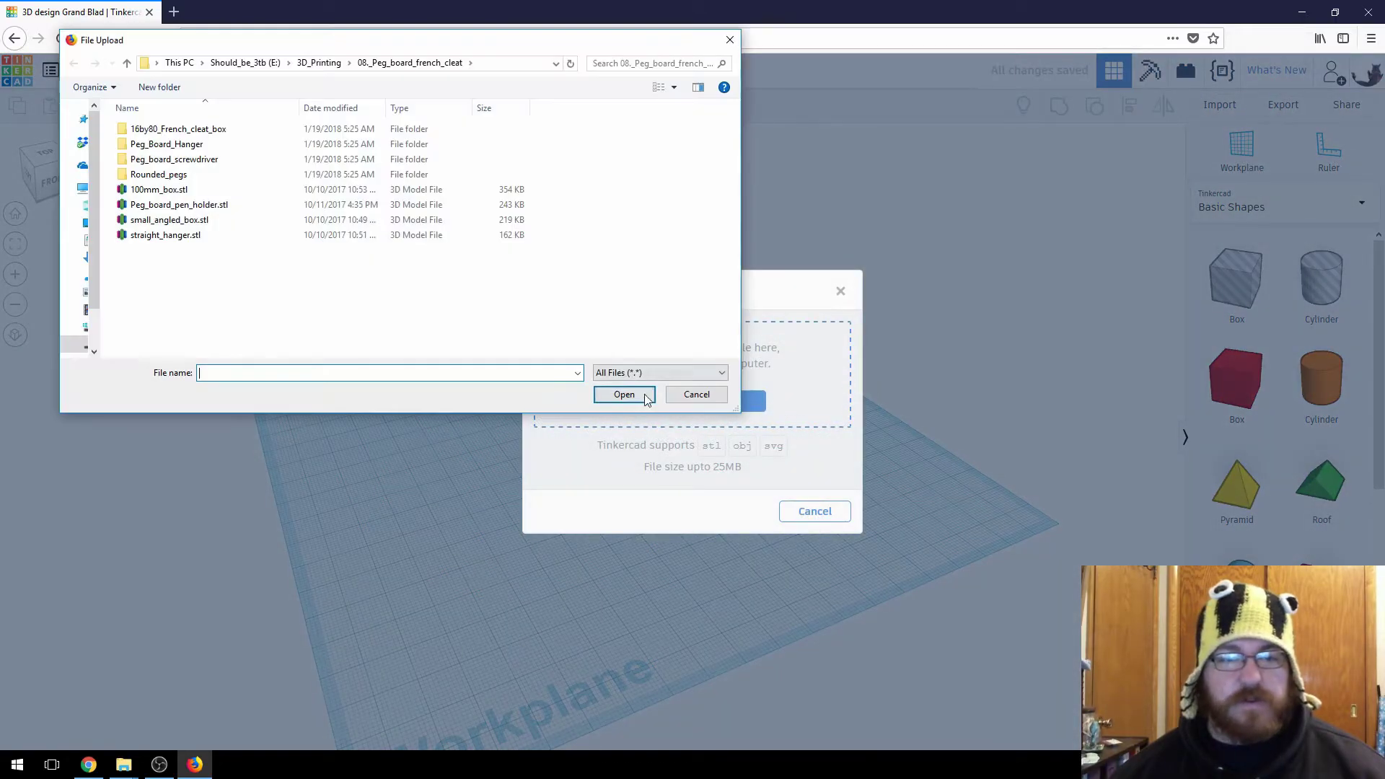
double_click(174, 206)
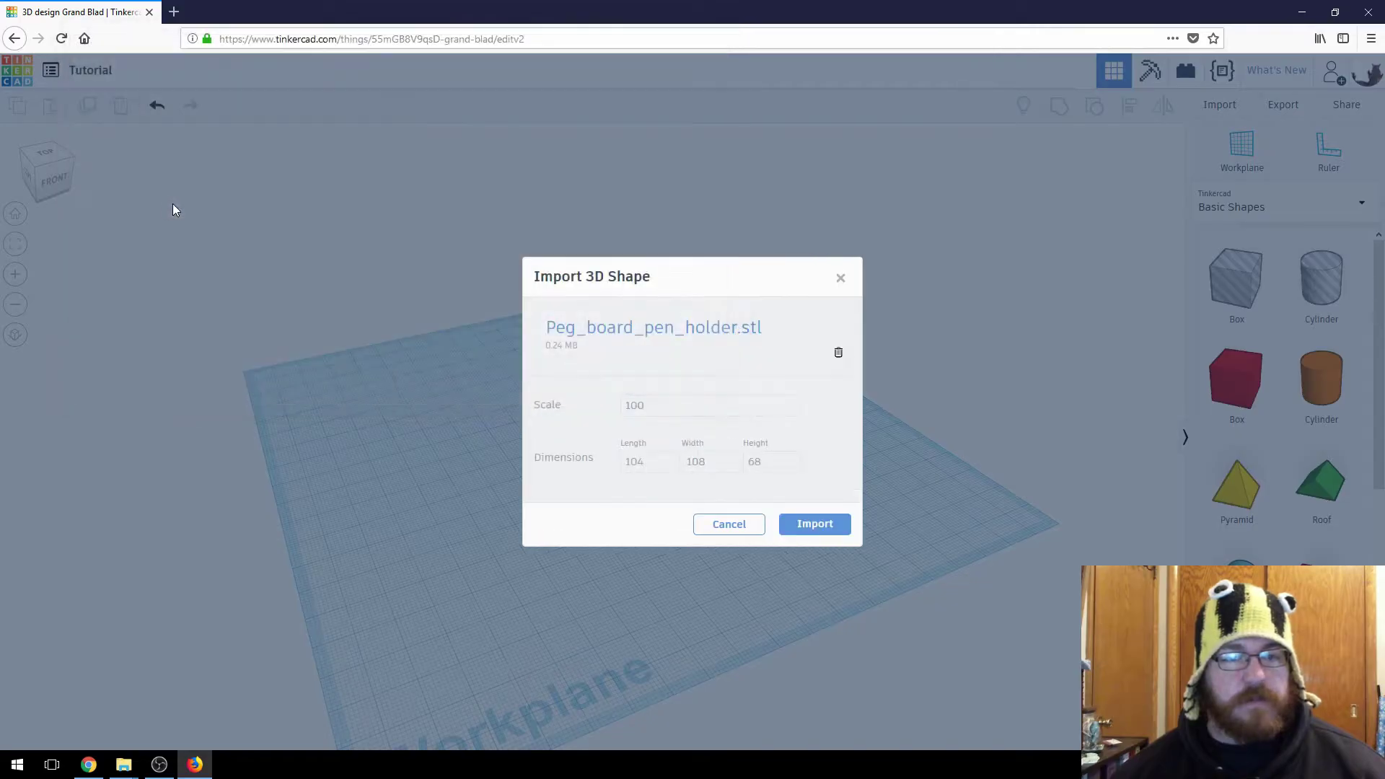
click(812, 523)
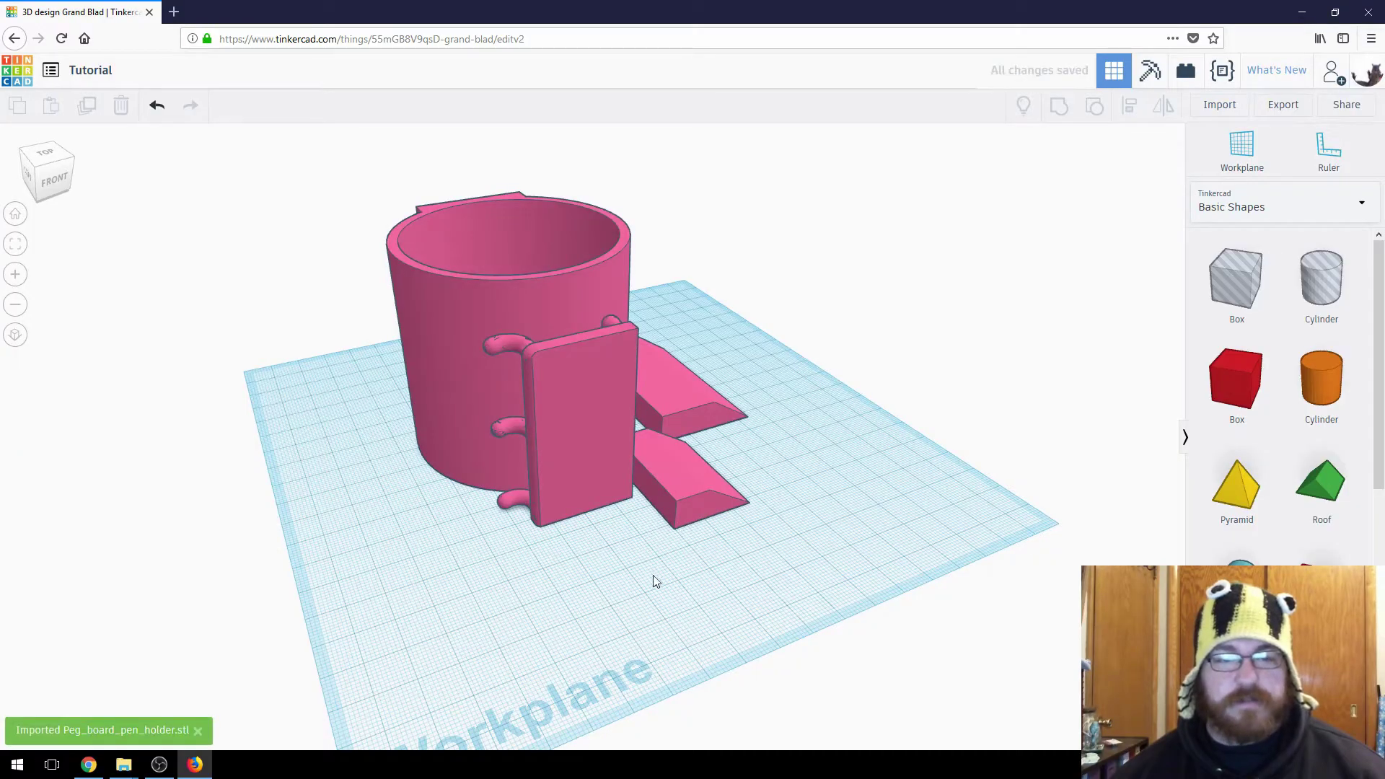
Colour the imported pen-holder model yellow.
click(669, 453)
click(1049, 197)
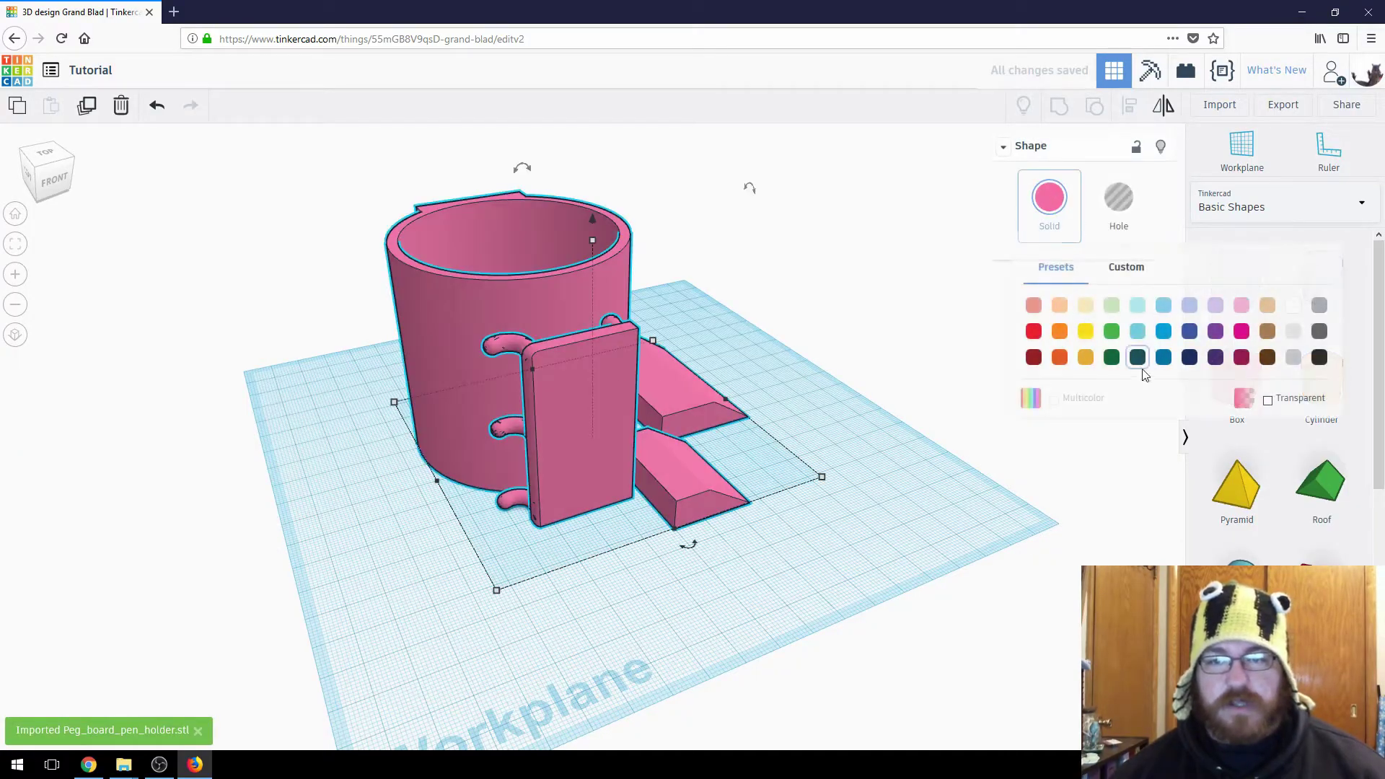
click(1085, 331)
click(814, 449)
Reselect the pen-holder parts and shift them slightly up-left.
right_drag(629, 528, 532, 458)
right_drag(617, 535, 752, 503)
click(848, 548)
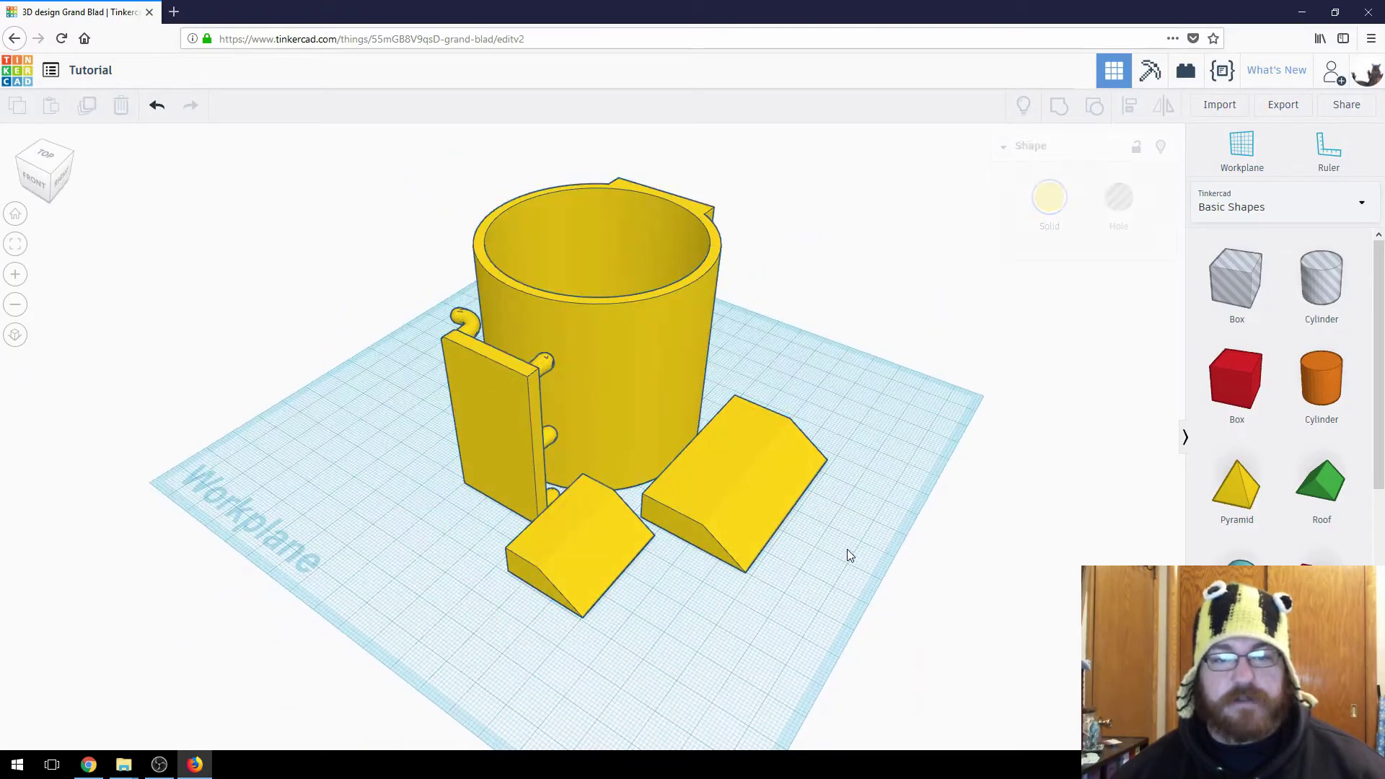
click(753, 498)
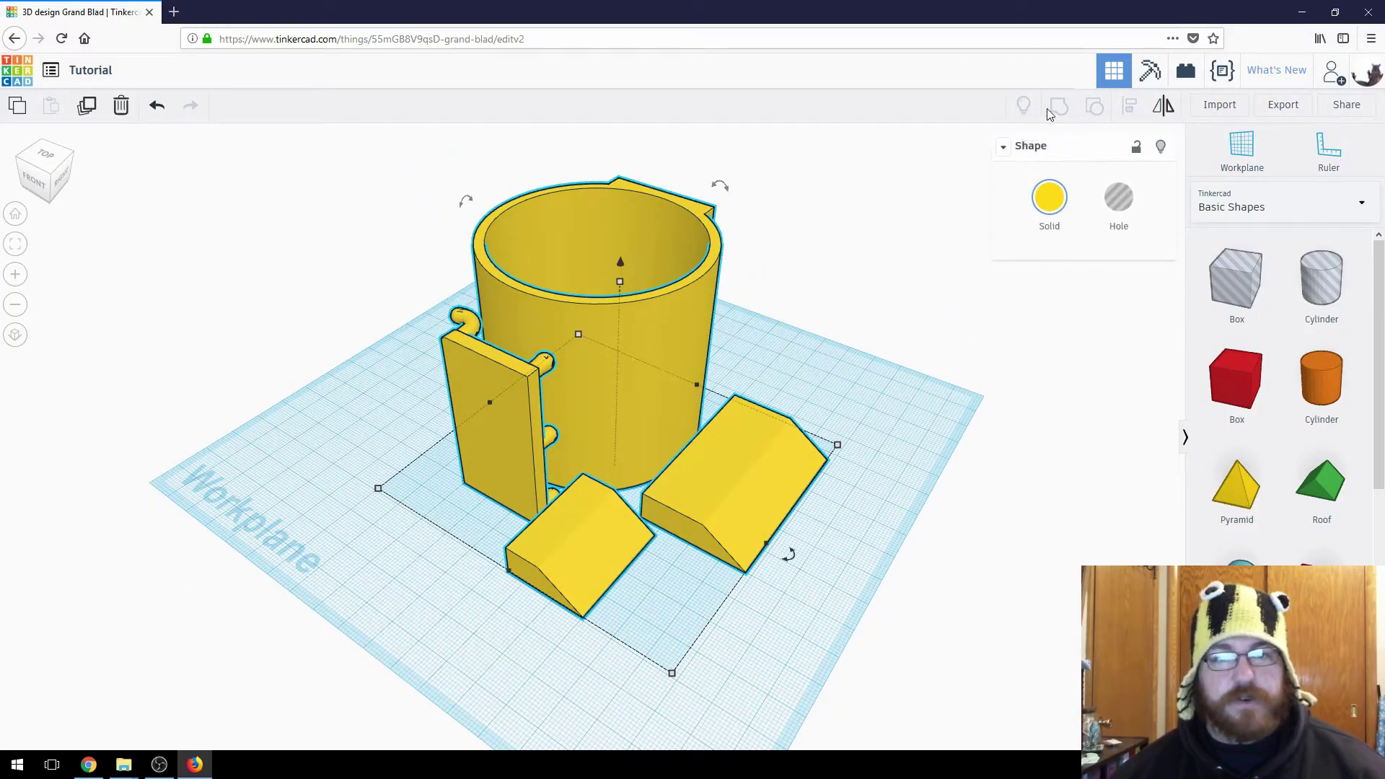
right_drag(660, 293, 753, 446)
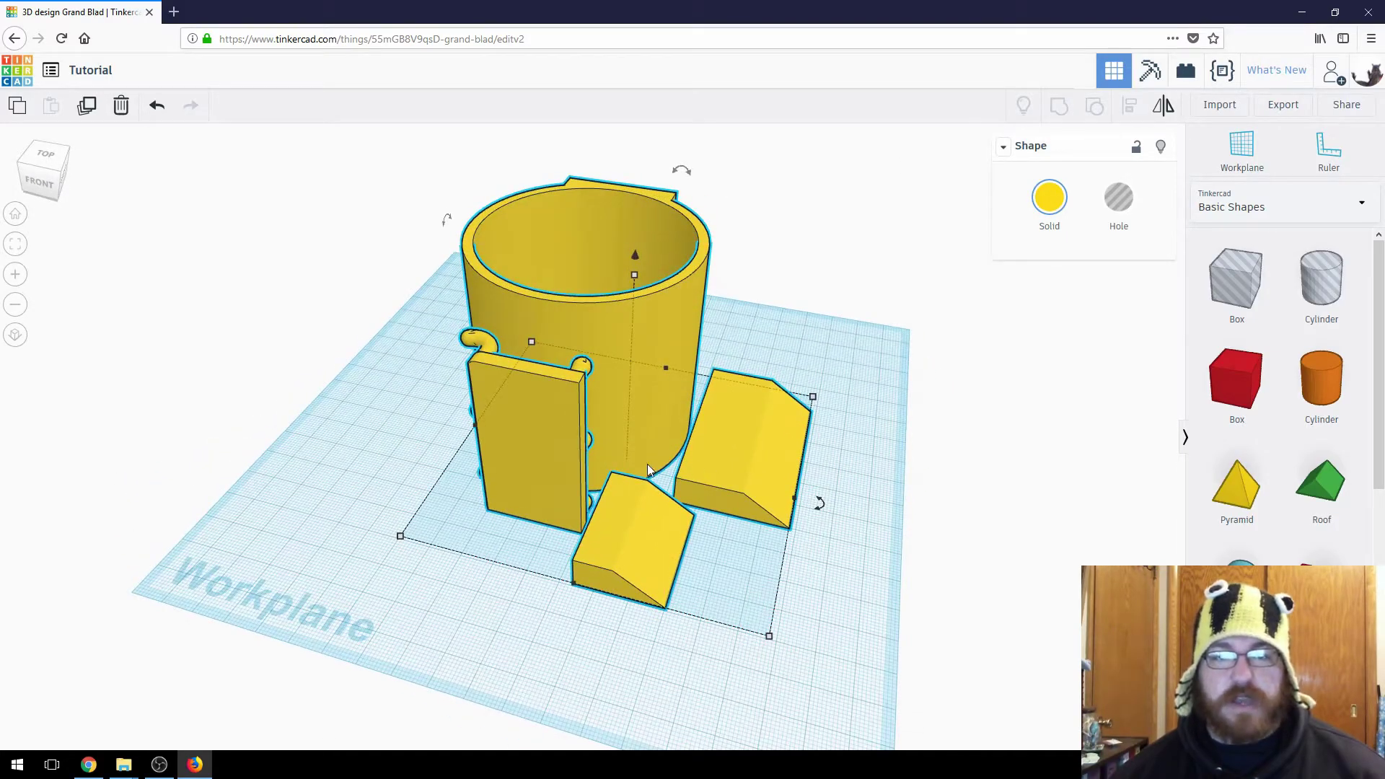
drag(647, 464, 624, 491)
right_drag(694, 546, 770, 581)
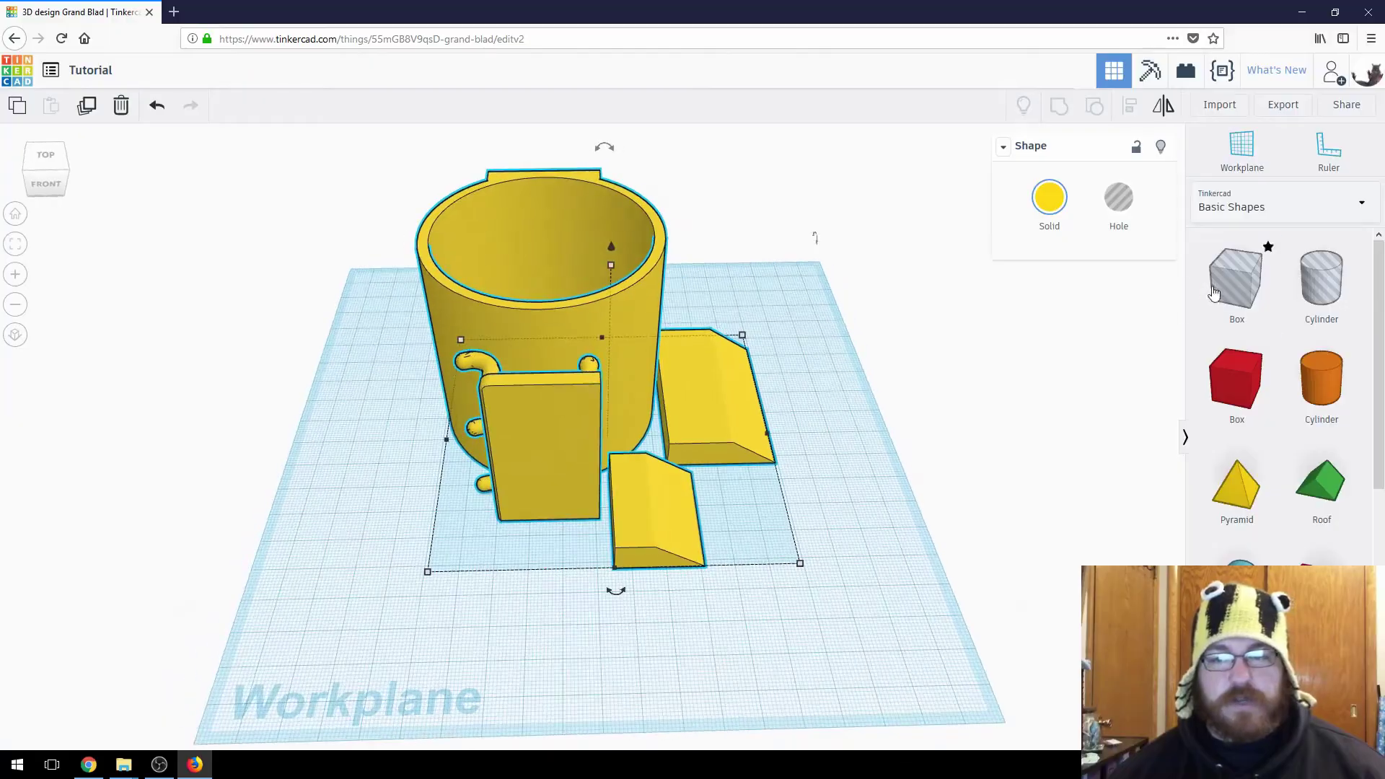
Add a hole box to the workplane beside the pen holder.
drag(1237, 282, 953, 571)
right_drag(803, 523, 642, 316)
click(585, 266)
Shift the pen-holder parts slightly right and back, then shorten them from 68 to 42.
drag(585, 266, 646, 285)
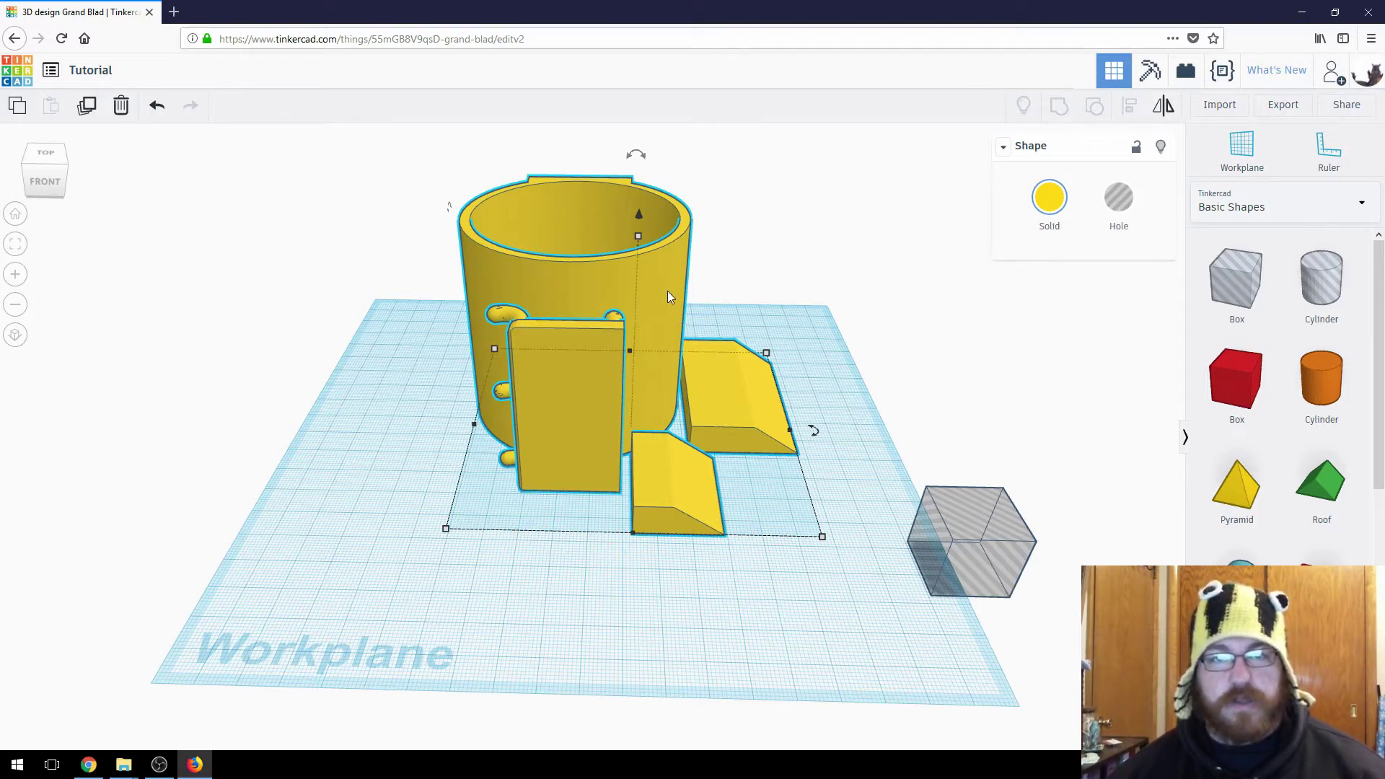
mouse_move(639, 242)
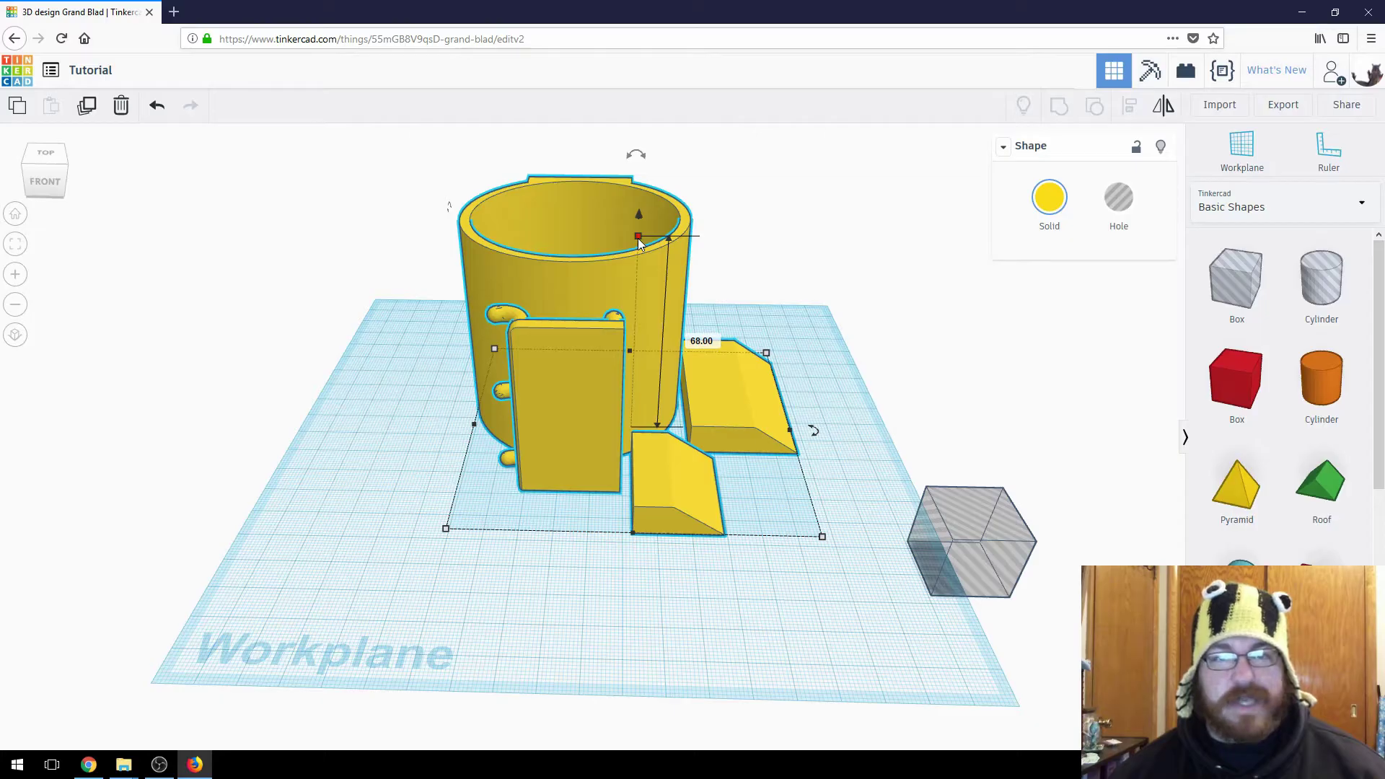
drag(639, 242, 656, 322)
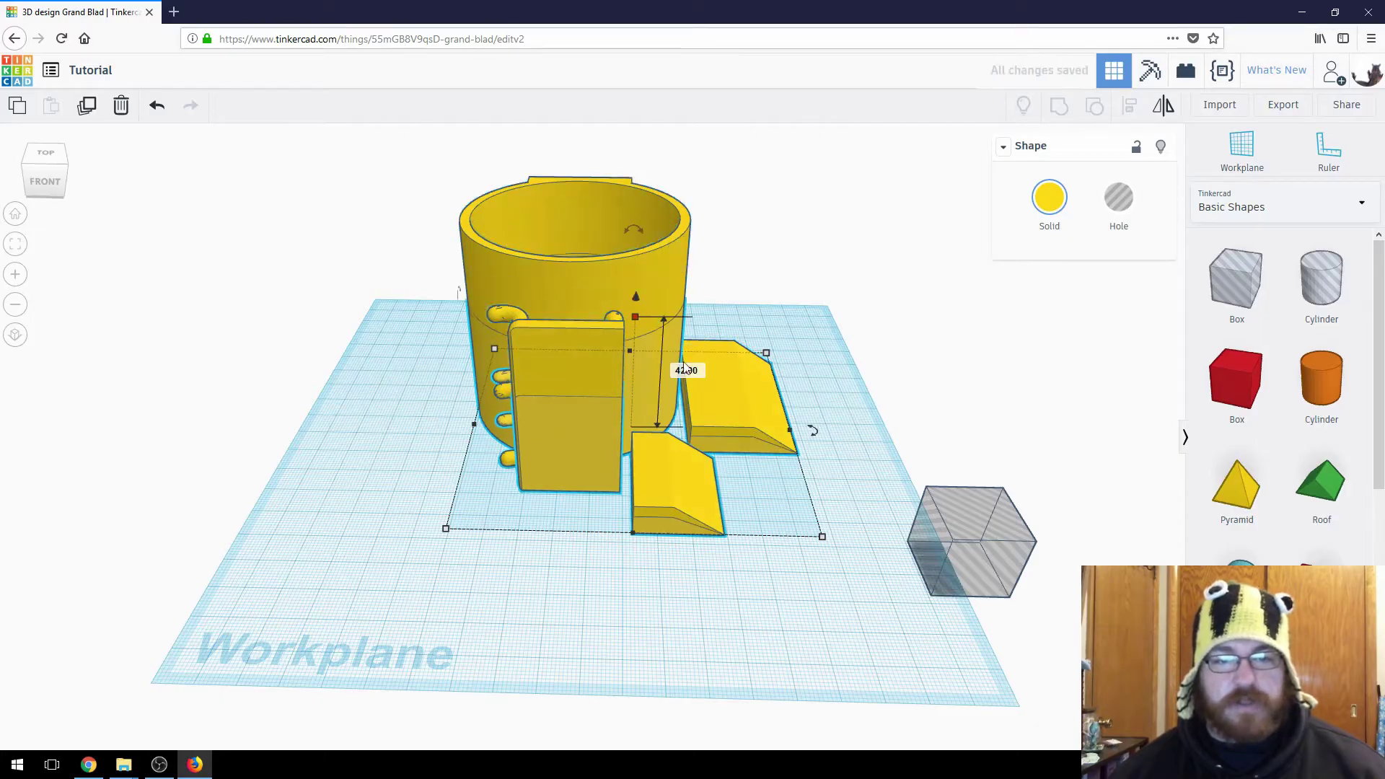
Try a red colour, then undo both the recolour and the height change.
click(1050, 197)
click(1036, 323)
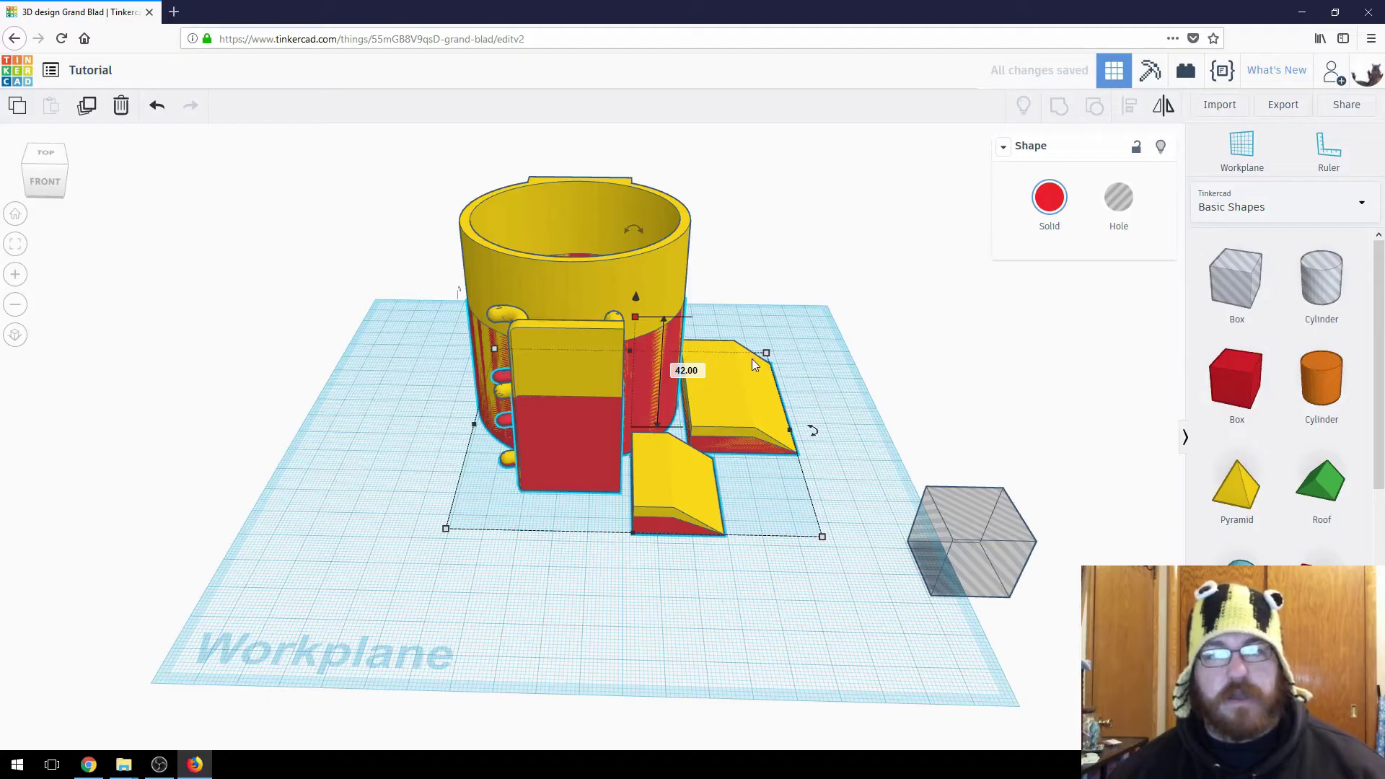
click(158, 106)
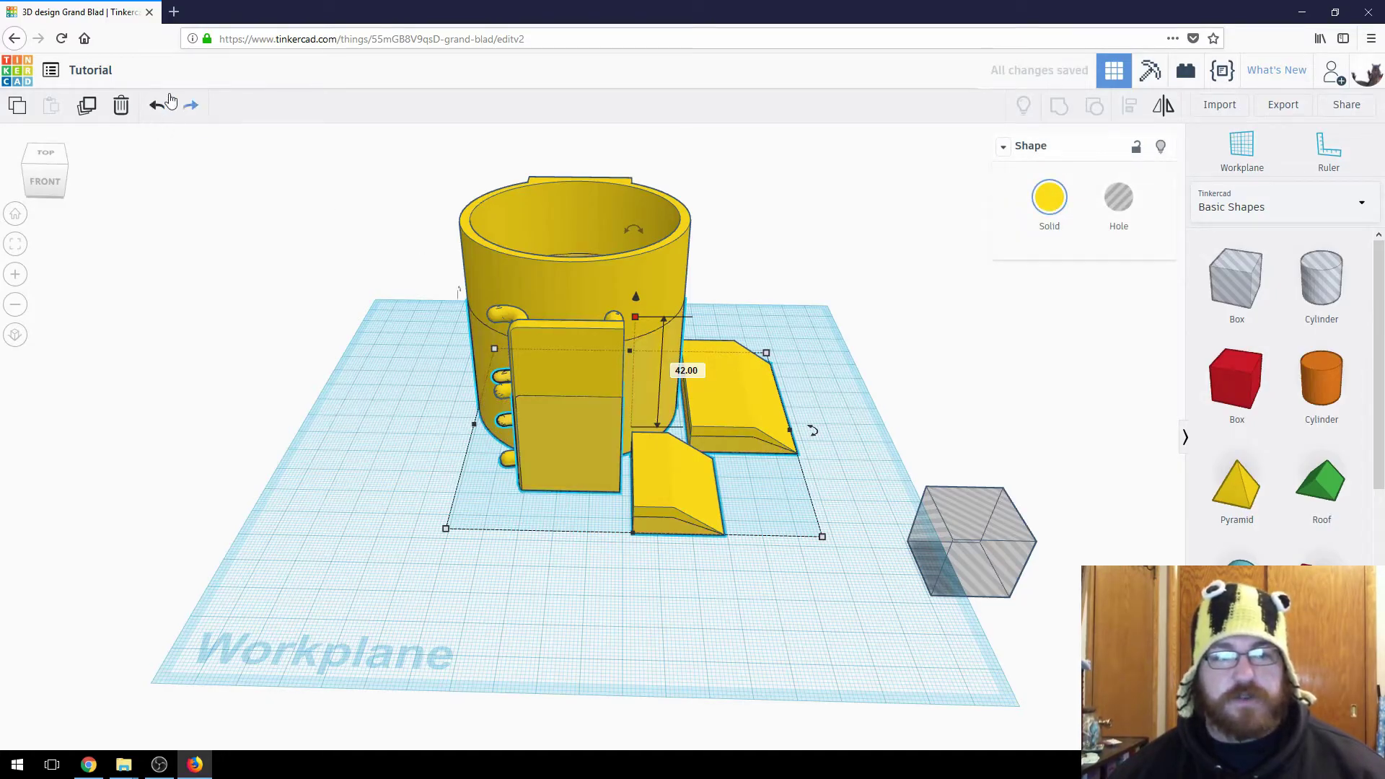
click(157, 105)
click(839, 318)
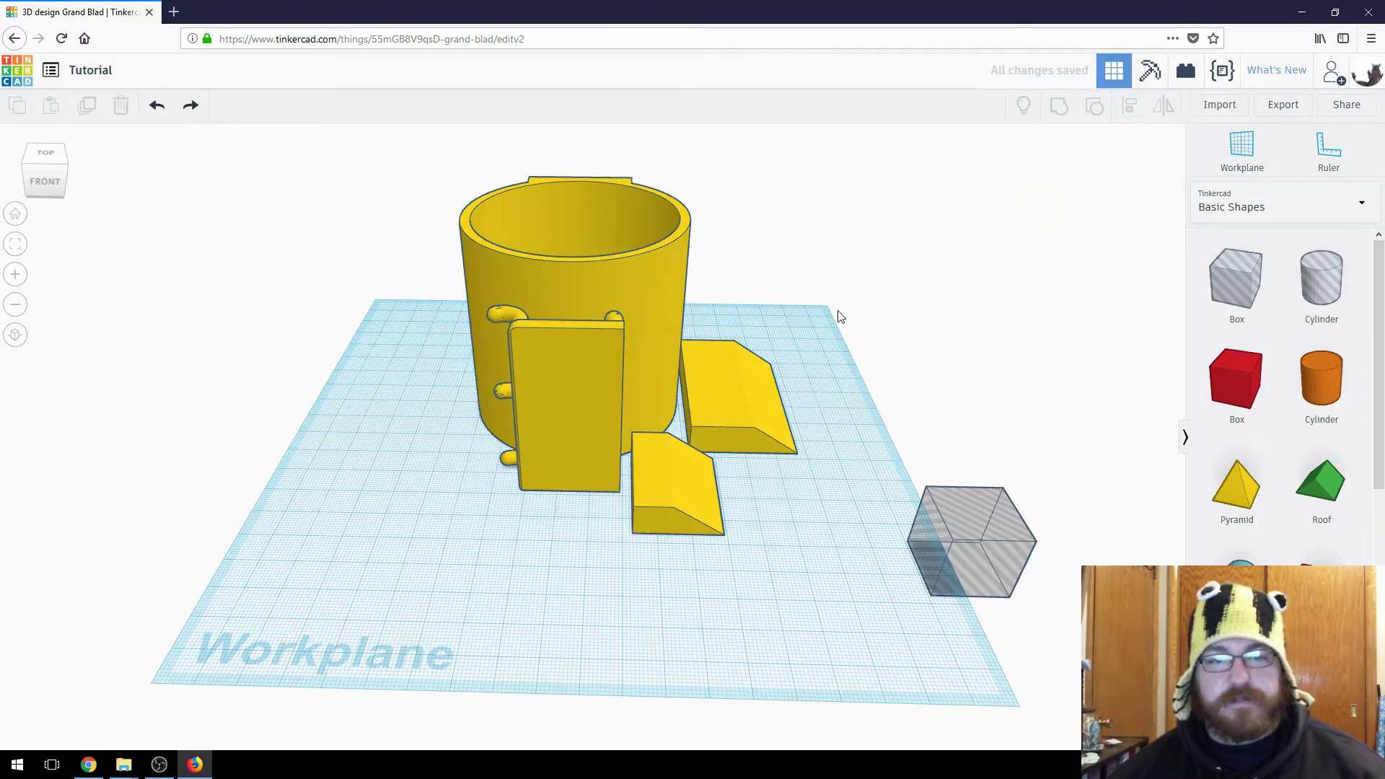
right_drag(838, 317, 477, 300)
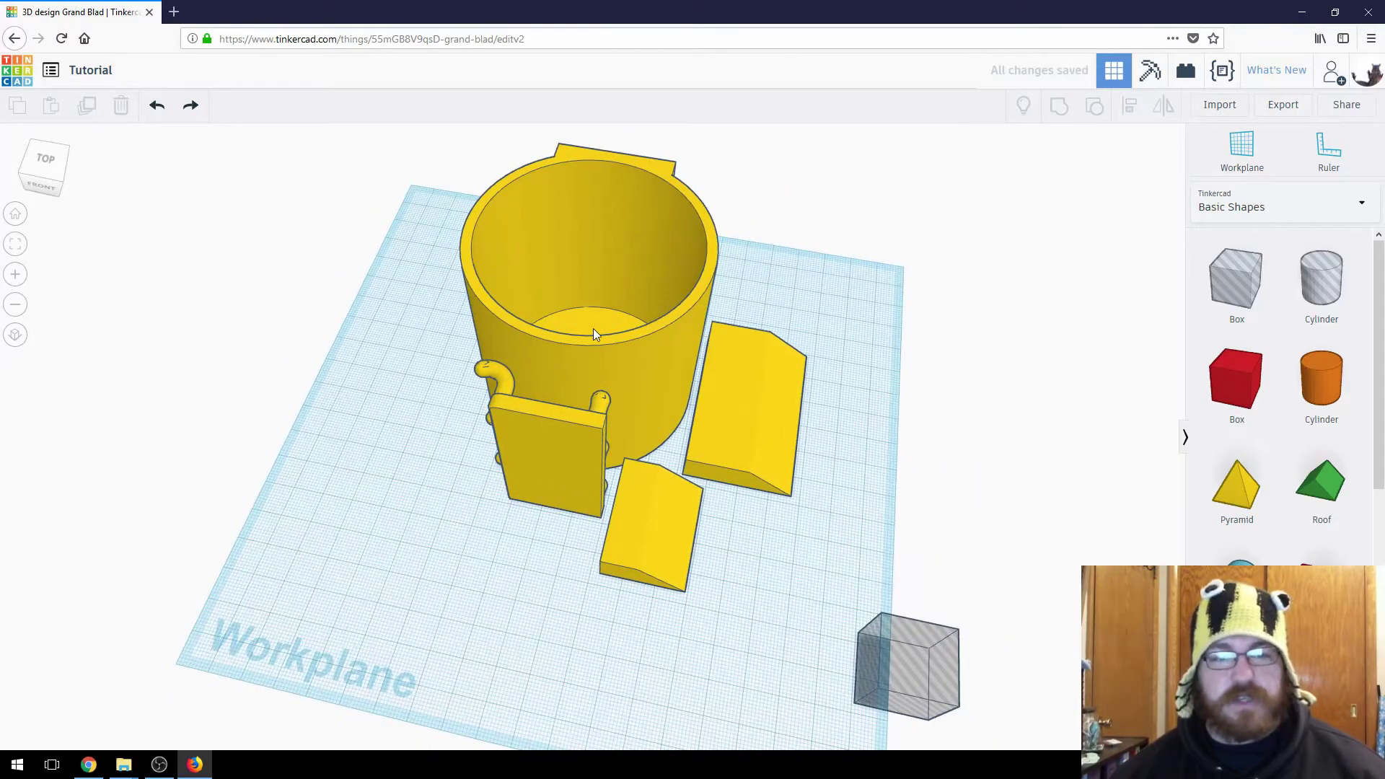
Move the hole box onto the wedge, then lengthen and widen it over the wedge.
right_drag(569, 313, 795, 423)
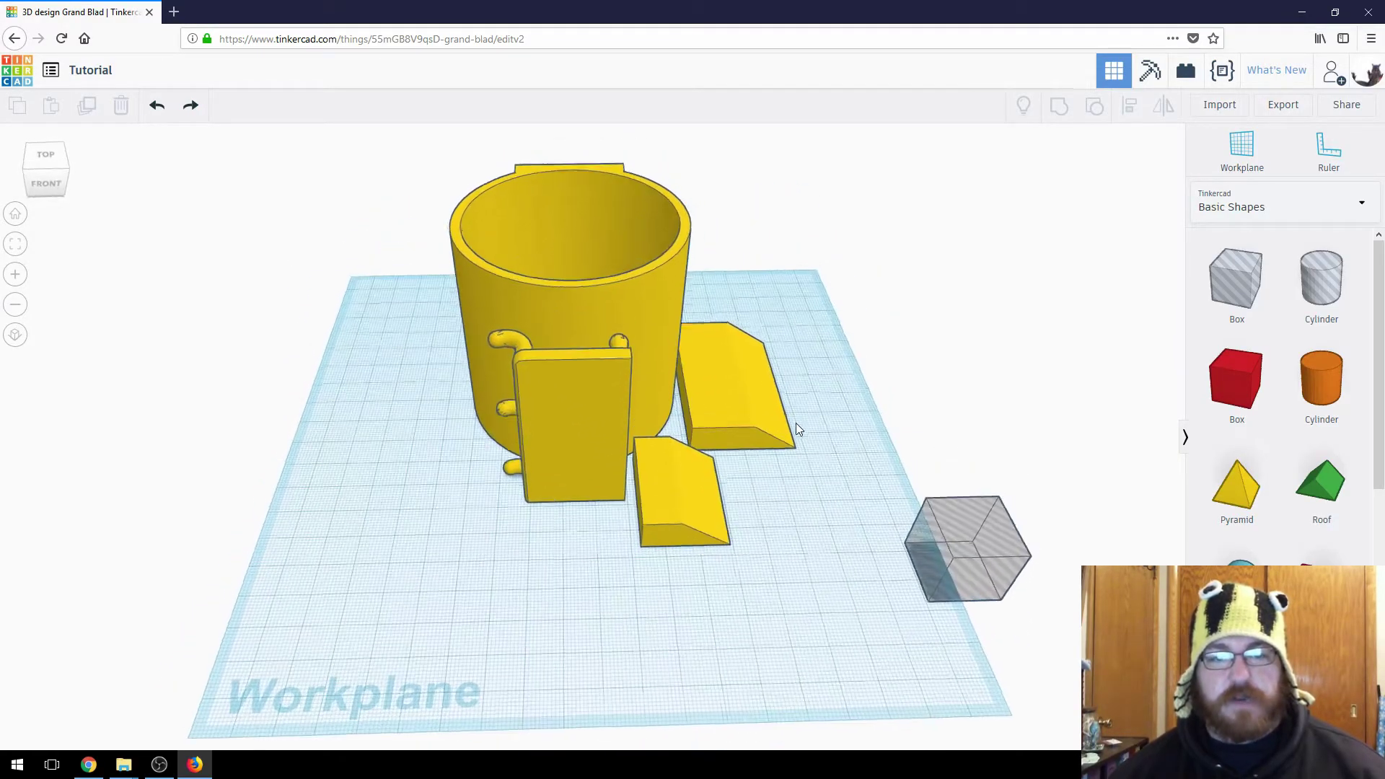
drag(962, 559, 796, 362)
right_drag(795, 362, 881, 594)
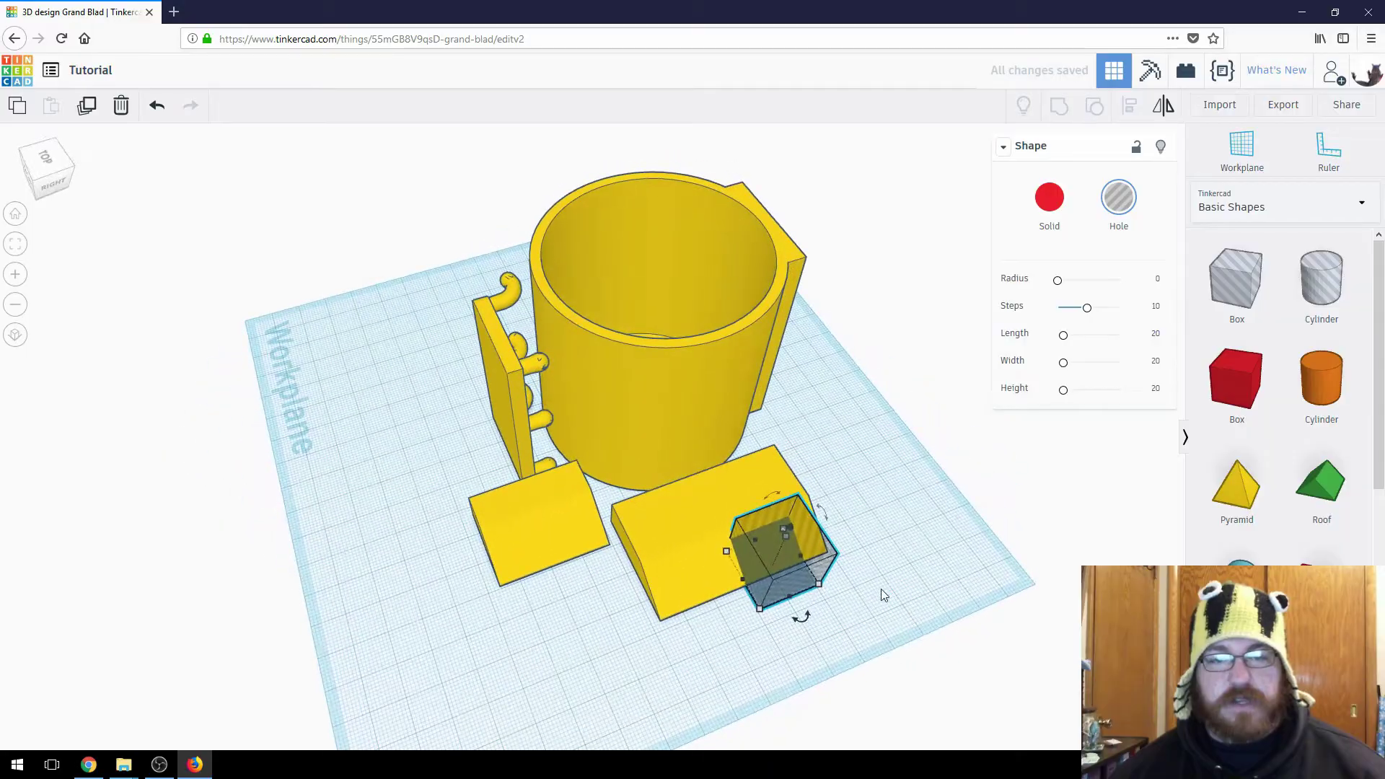
drag(789, 570, 630, 535)
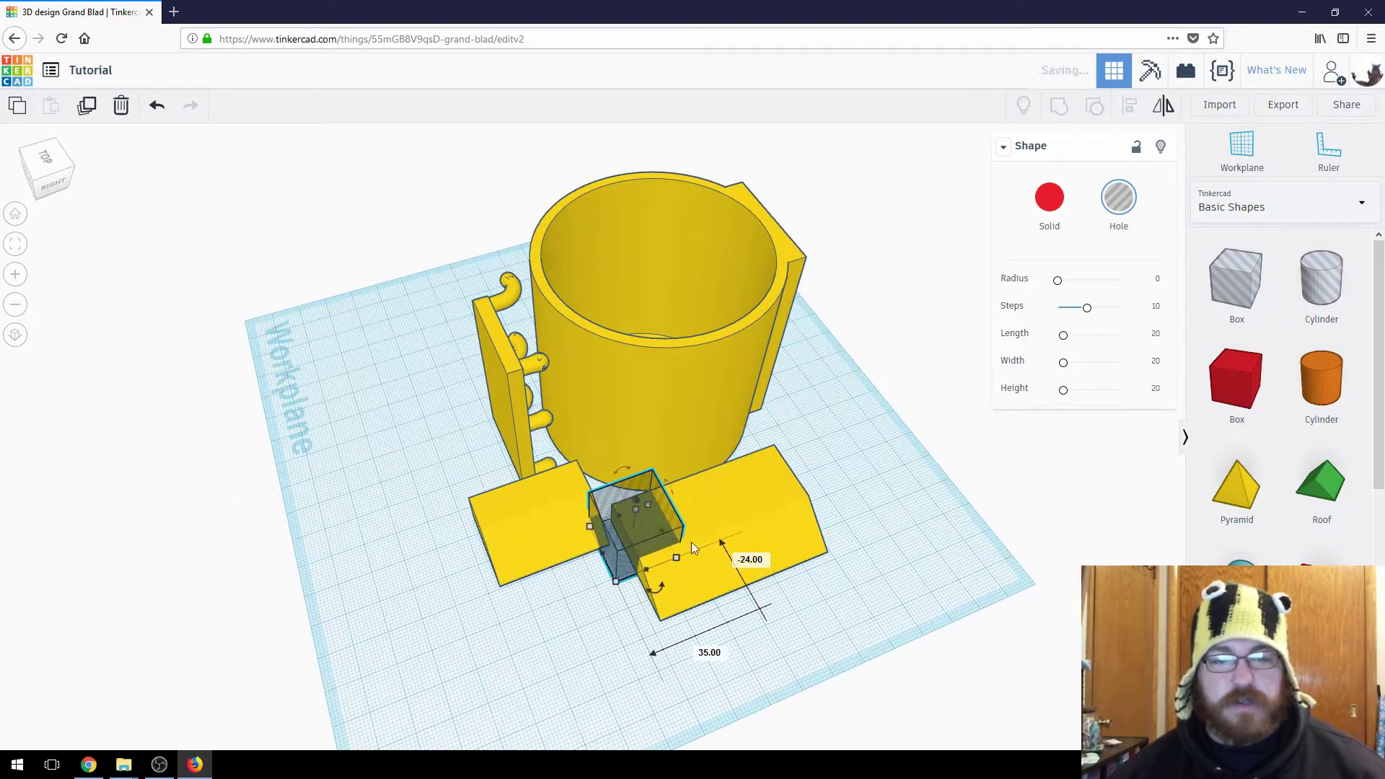
right_drag(691, 543, 704, 467)
drag(707, 471, 774, 333)
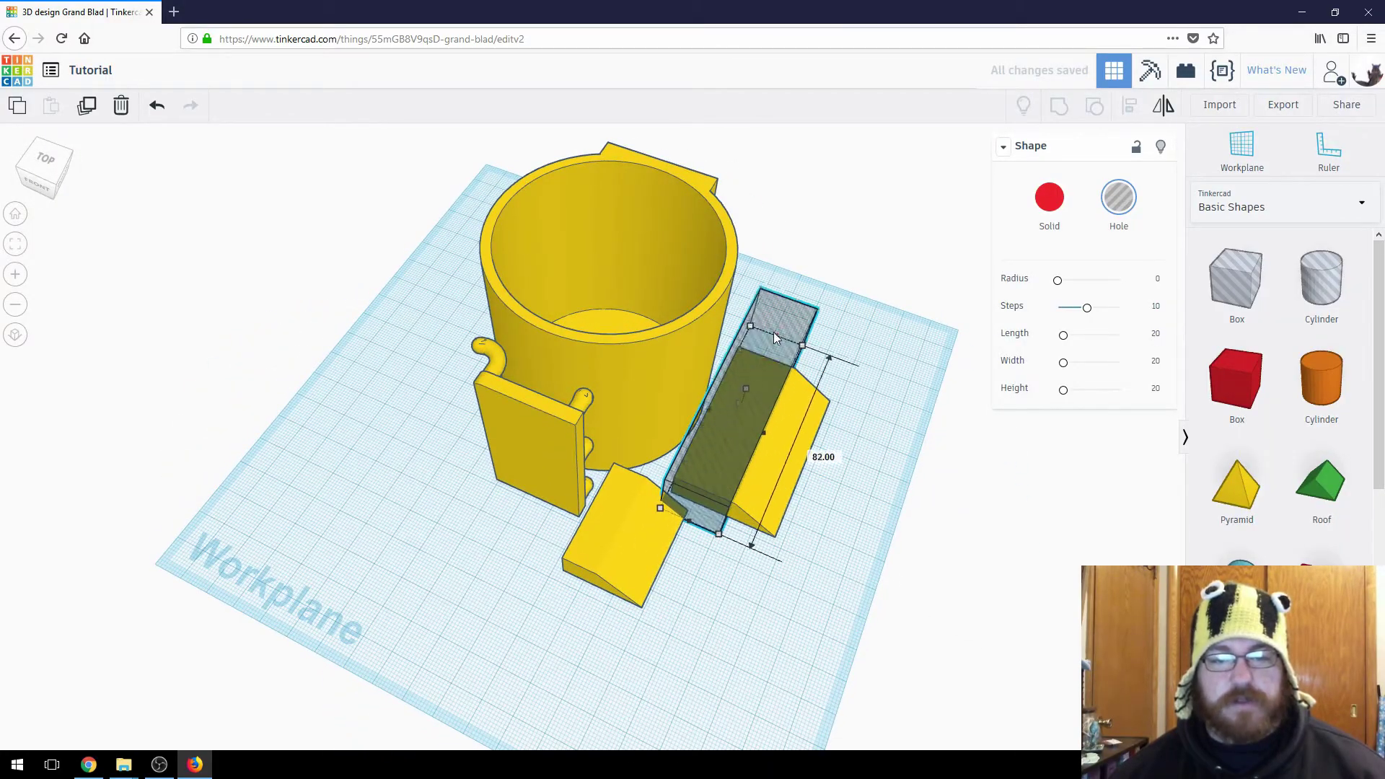
drag(766, 430, 866, 481)
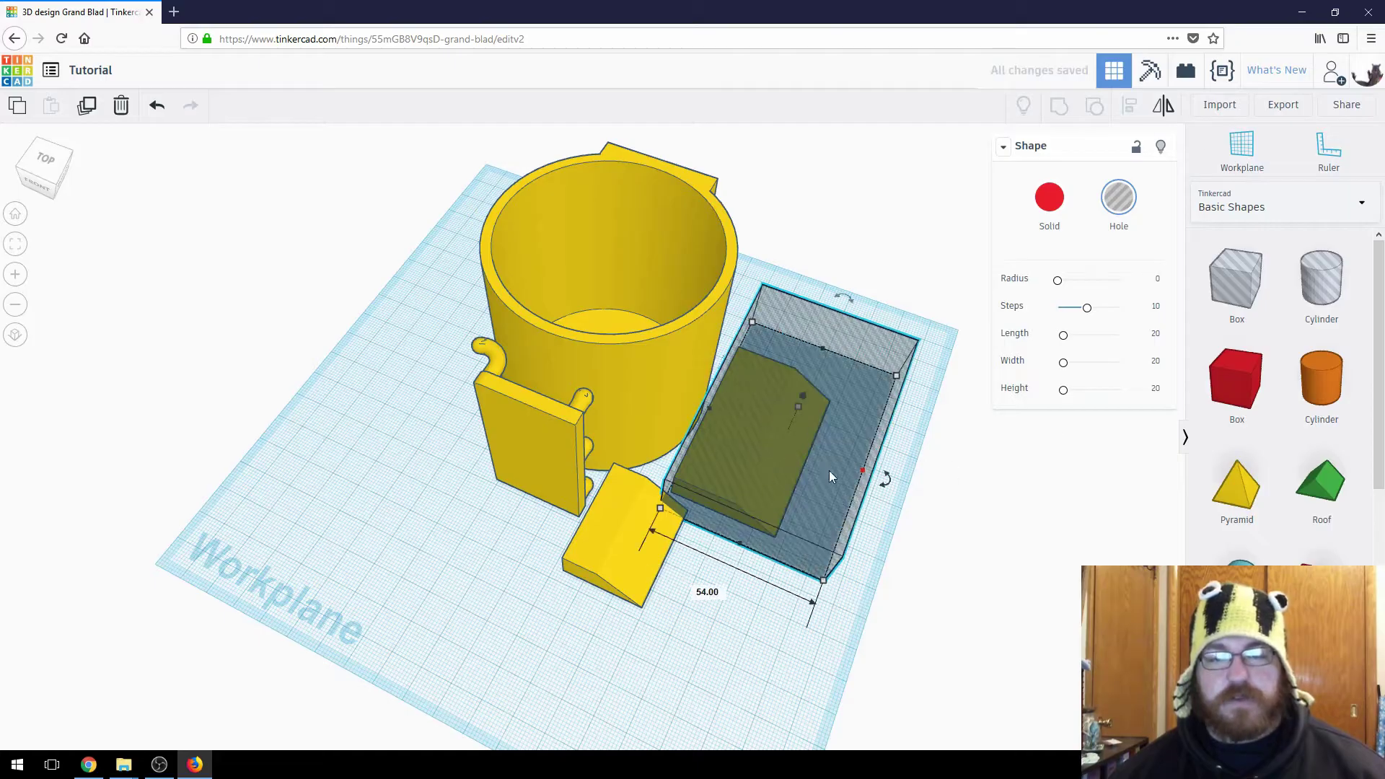
right_drag(829, 470, 859, 438)
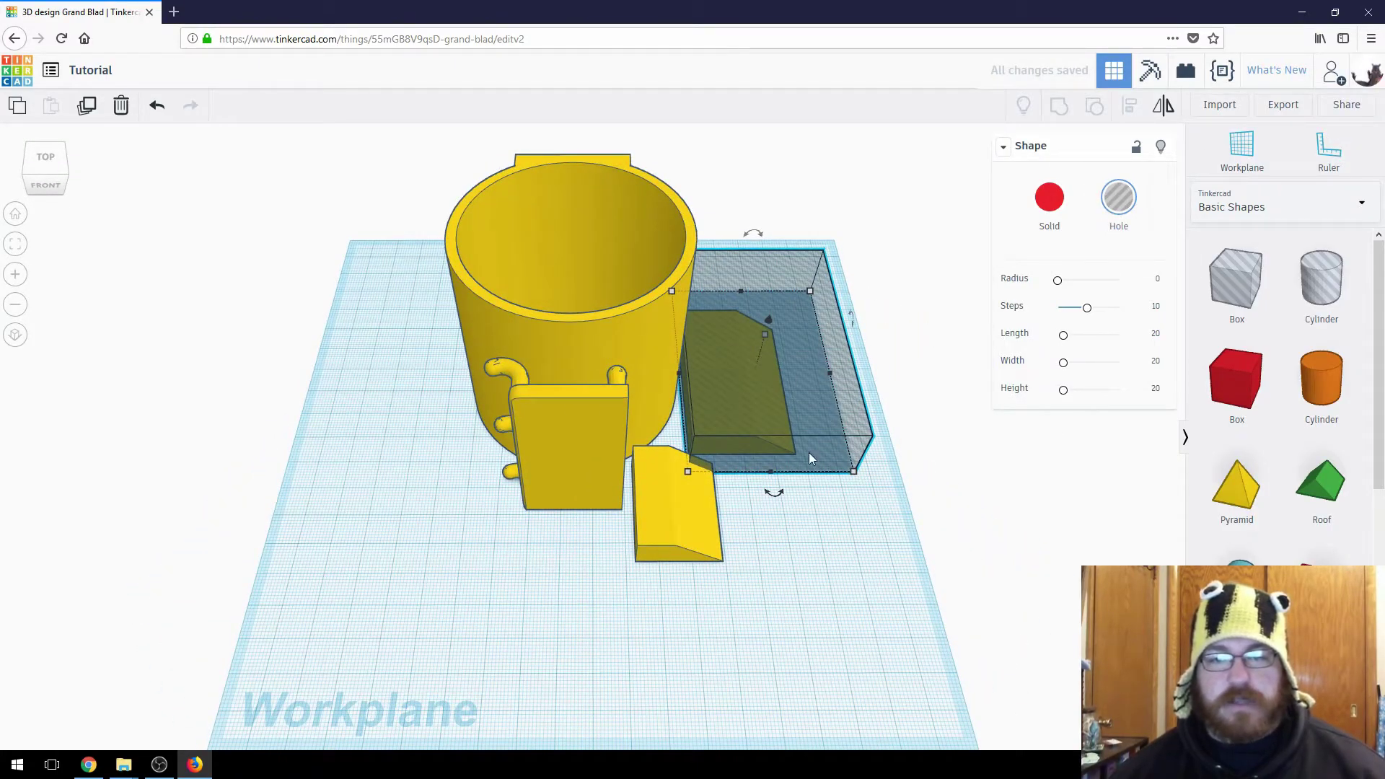
Add a second hole box, widen it over the yellow block and move it beside the flat panel.
drag(1237, 282, 716, 507)
right_drag(716, 507, 677, 513)
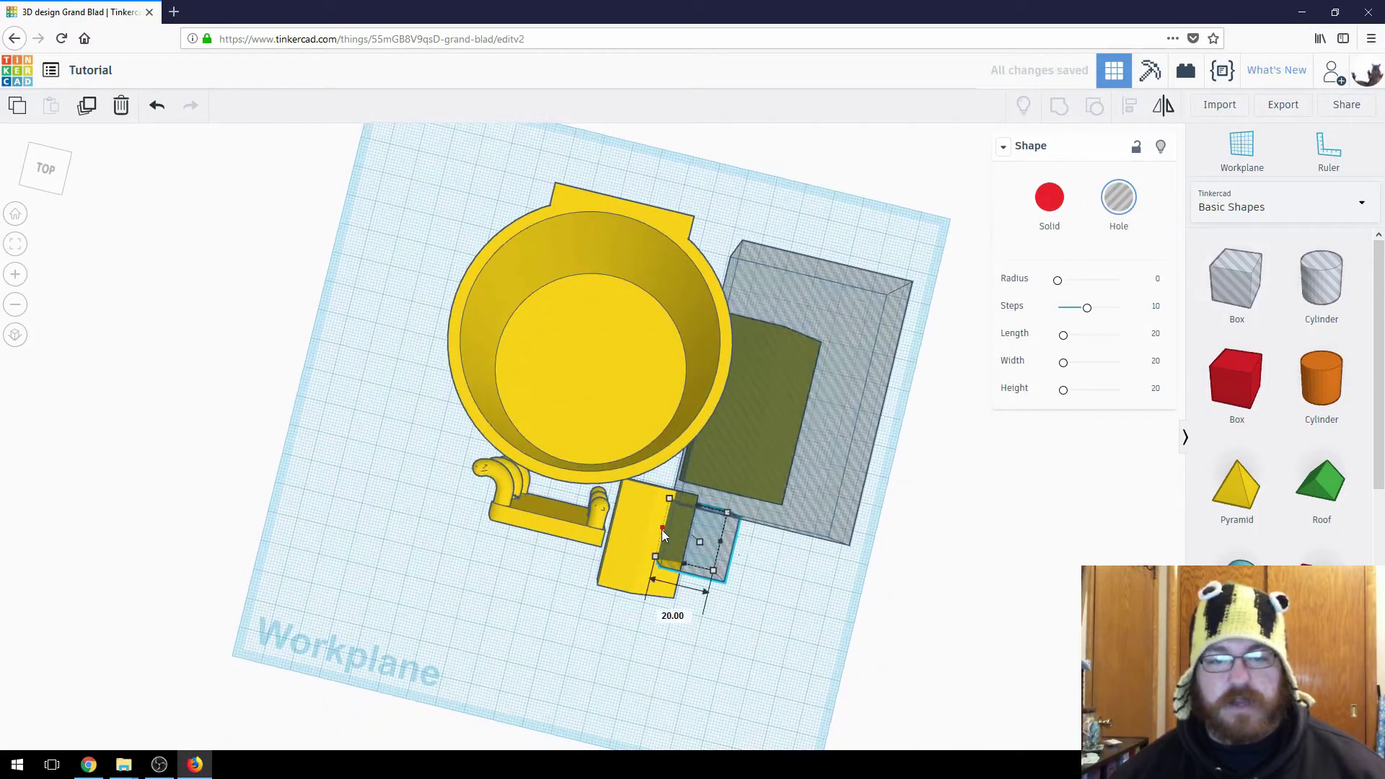
drag(662, 529, 599, 502)
right_drag(652, 519, 604, 541)
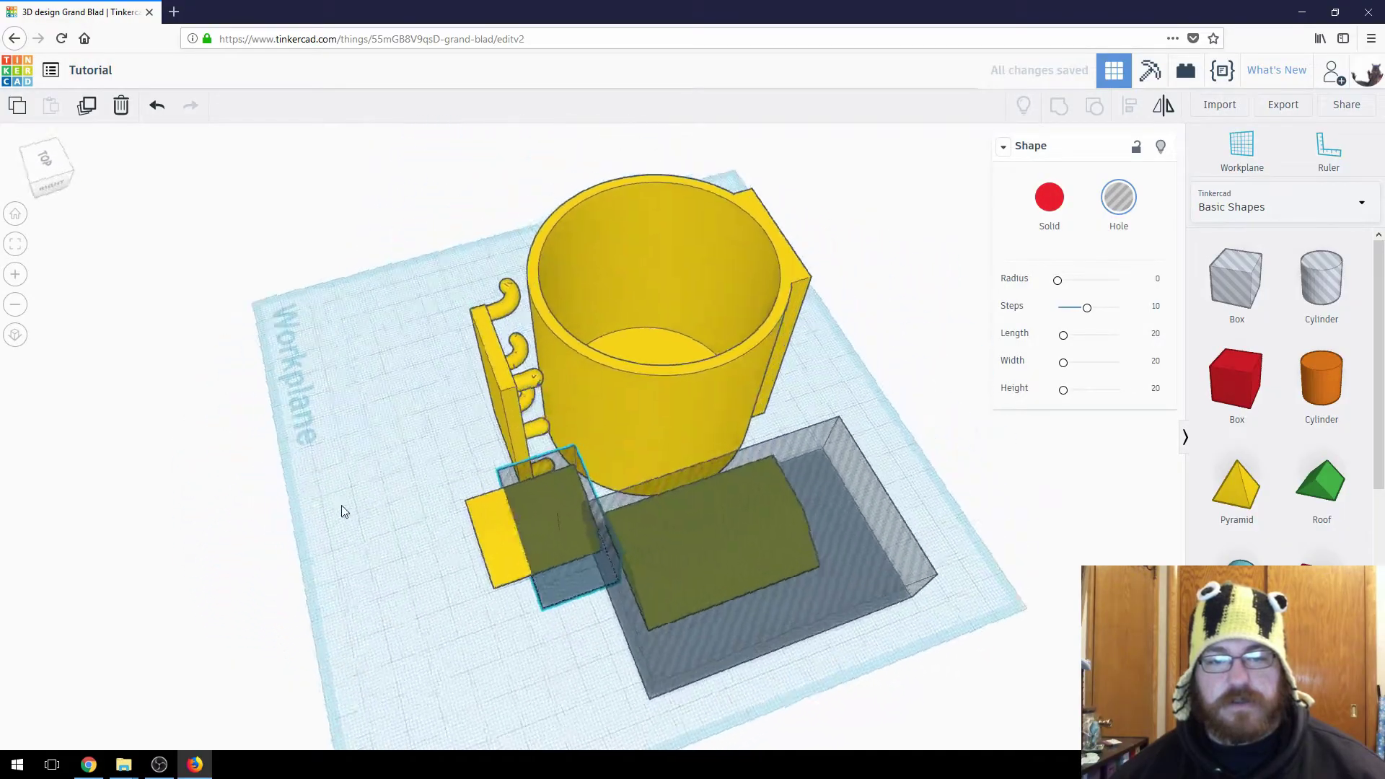
right_drag(340, 511, 590, 568)
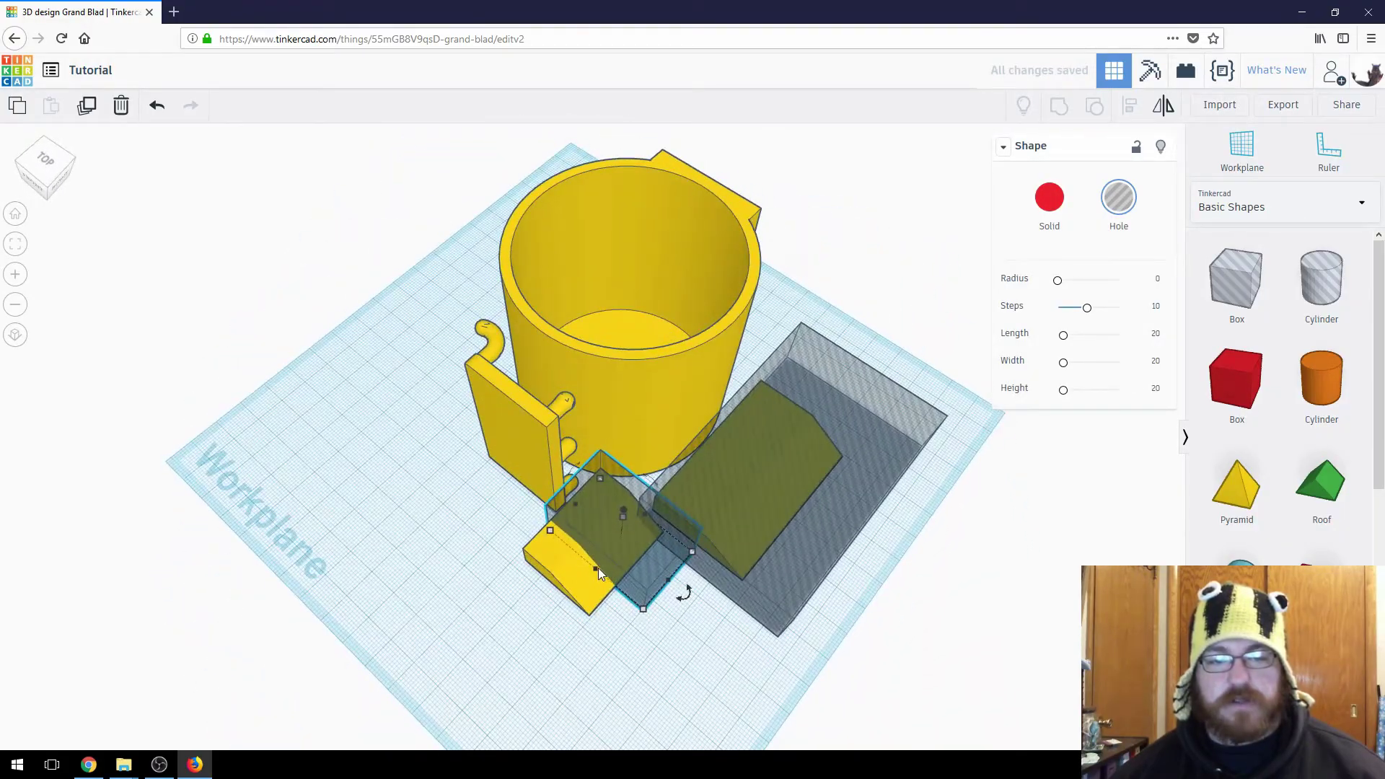
right_drag(687, 642, 1050, 446)
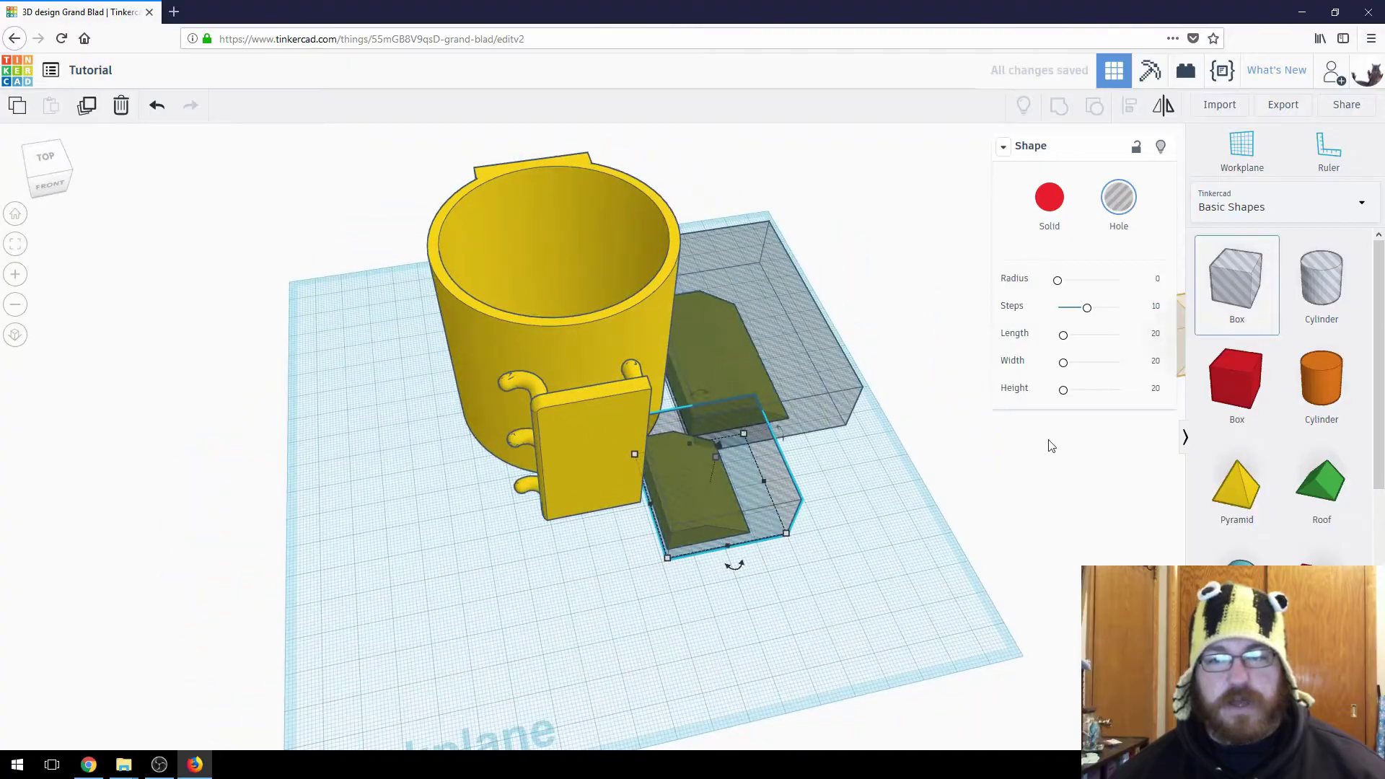
drag(706, 505, 533, 534)
right_drag(574, 589, 727, 503)
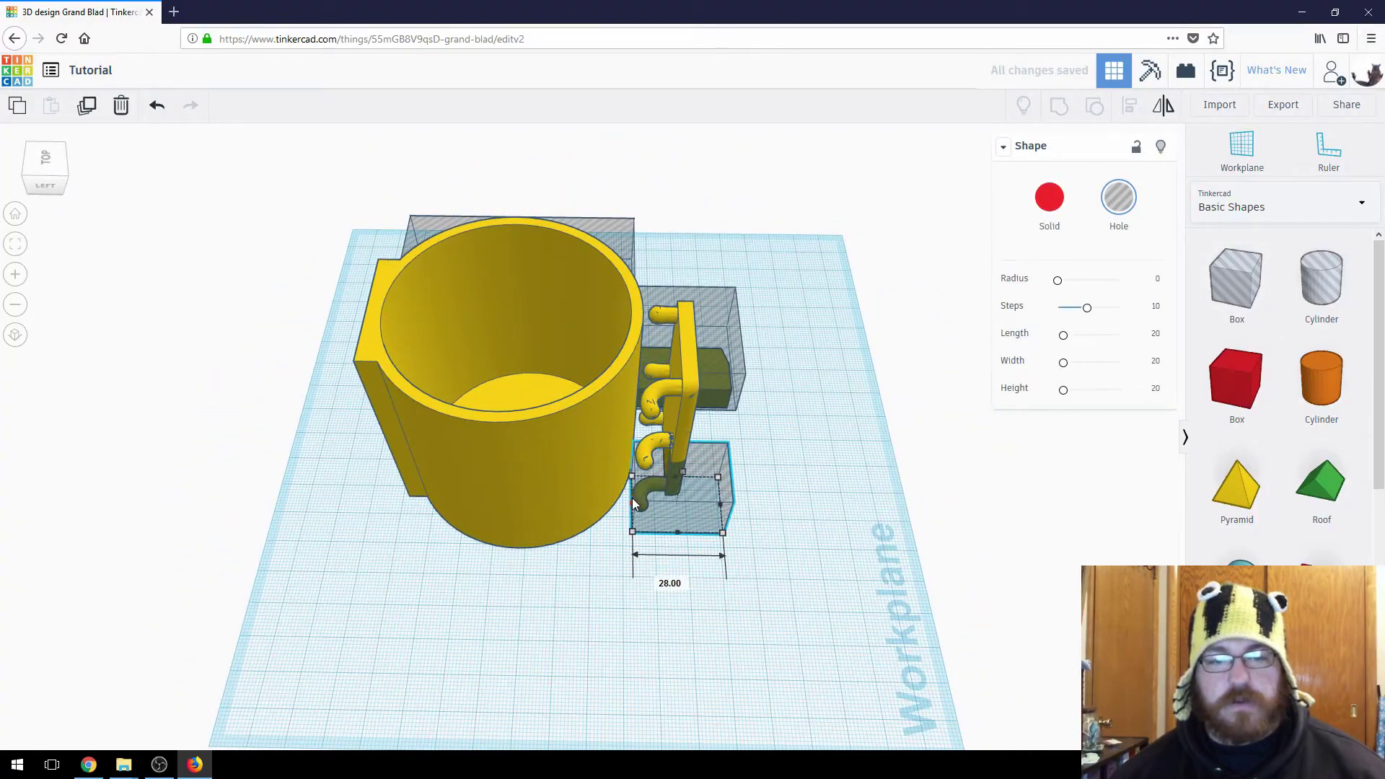
right_drag(661, 505, 629, 545)
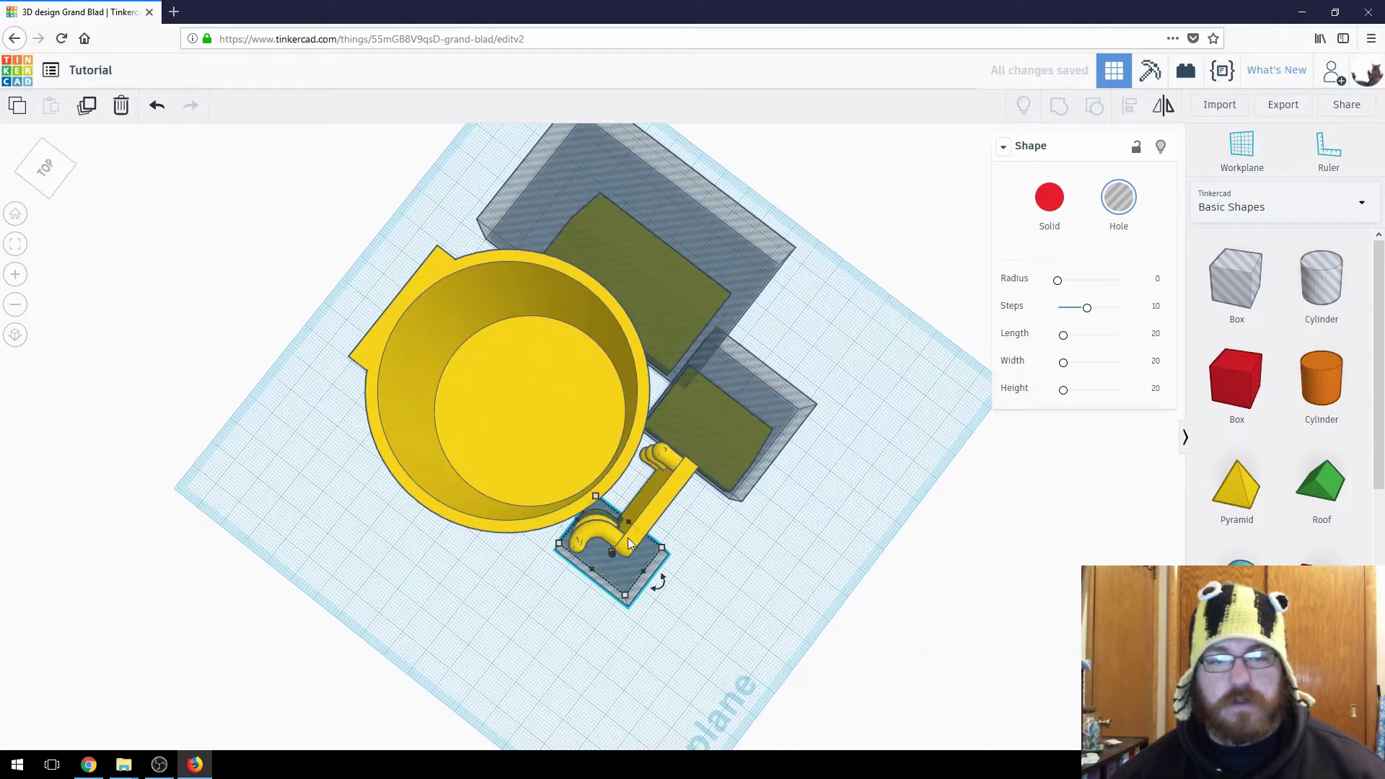
Stretch the hole box and position it around the peg-board hooks.
drag(644, 572, 701, 531)
right_drag(701, 530, 672, 485)
drag(661, 471, 668, 398)
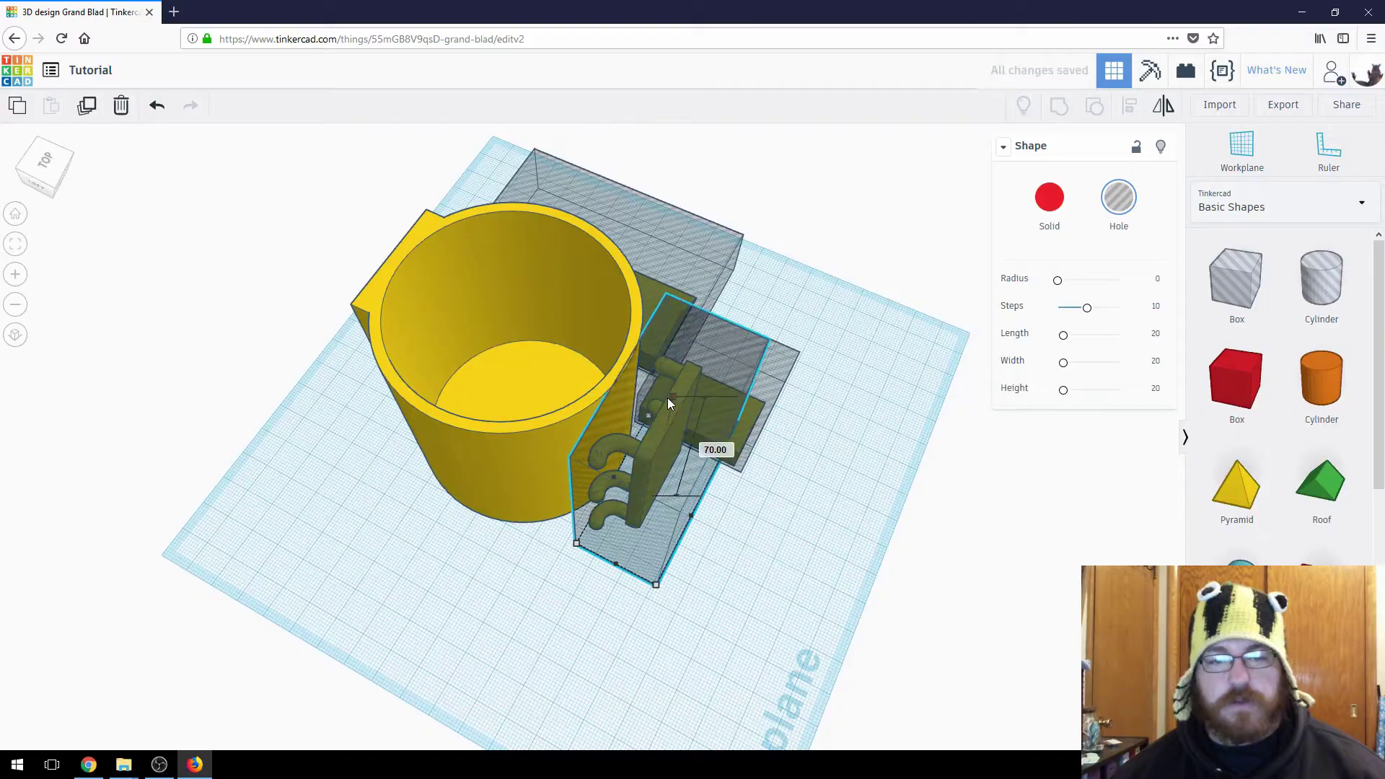
right_drag(668, 398, 662, 430)
scroll(565, 356, up, 4)
scroll(563, 354, up, 3)
right_drag(659, 497, 693, 454)
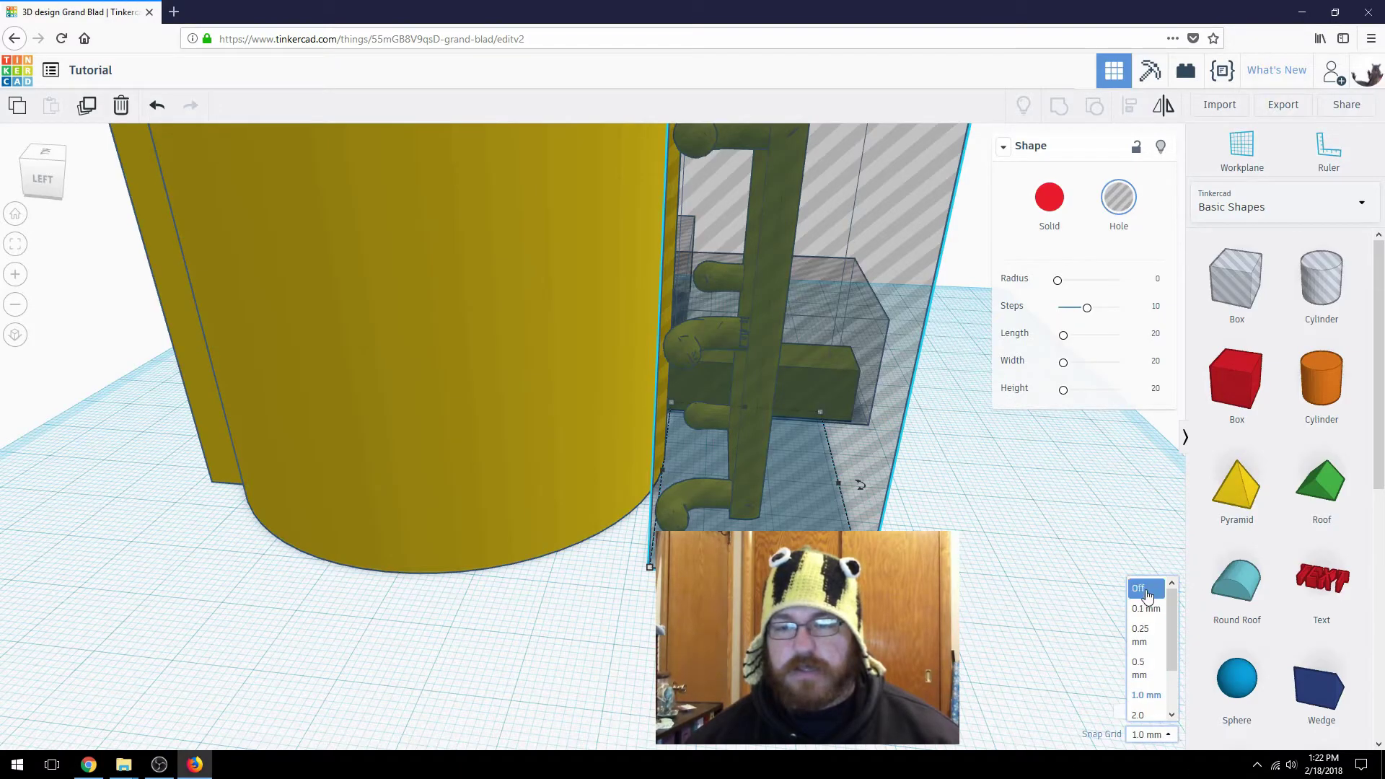
With snapping off (after briefly trying 1.0 mm), nudge the hole box flush against the cup's back.
click(1146, 595)
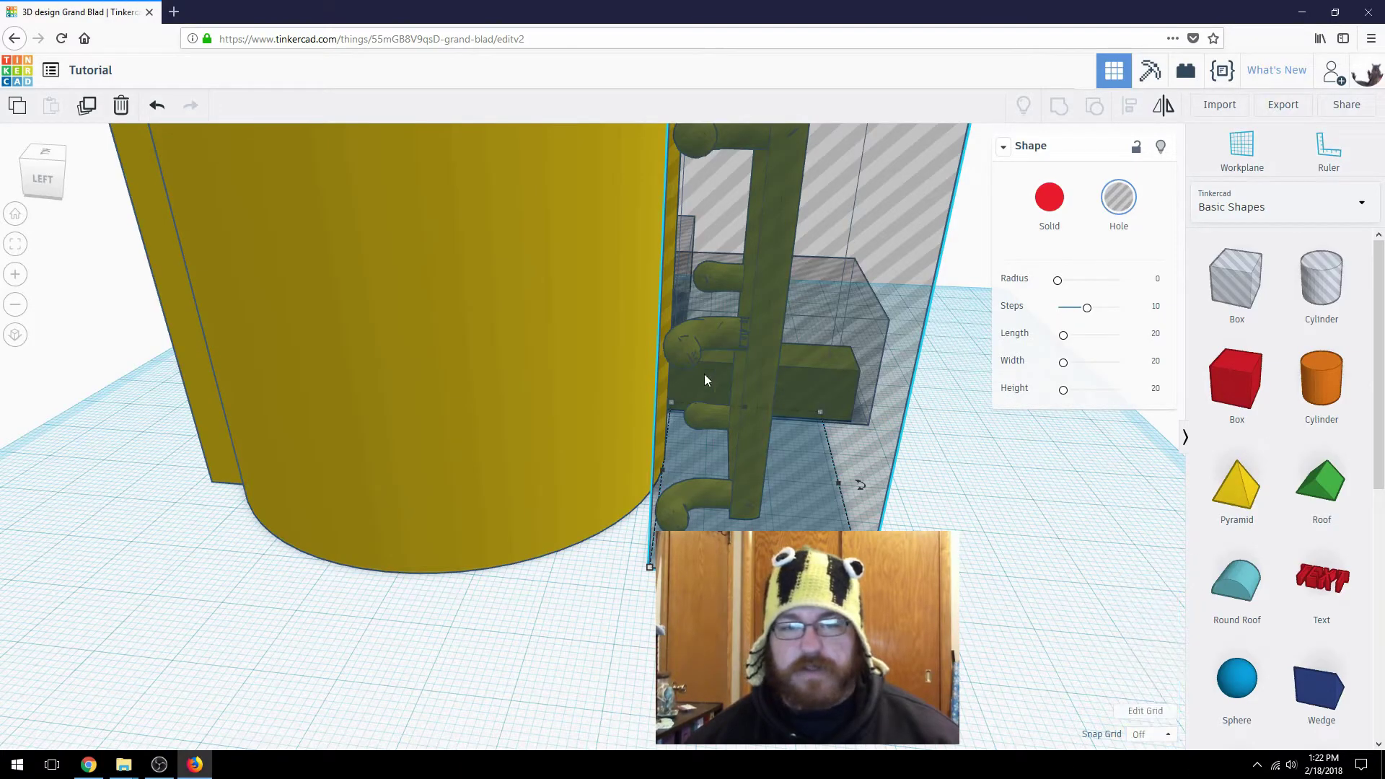
mouse_move(660, 472)
mouse_down()
mouse_move(676, 466)
mouse_move(649, 462)
mouse_move(707, 475)
mouse_move(642, 455)
mouse_move(668, 463)
mouse_up()
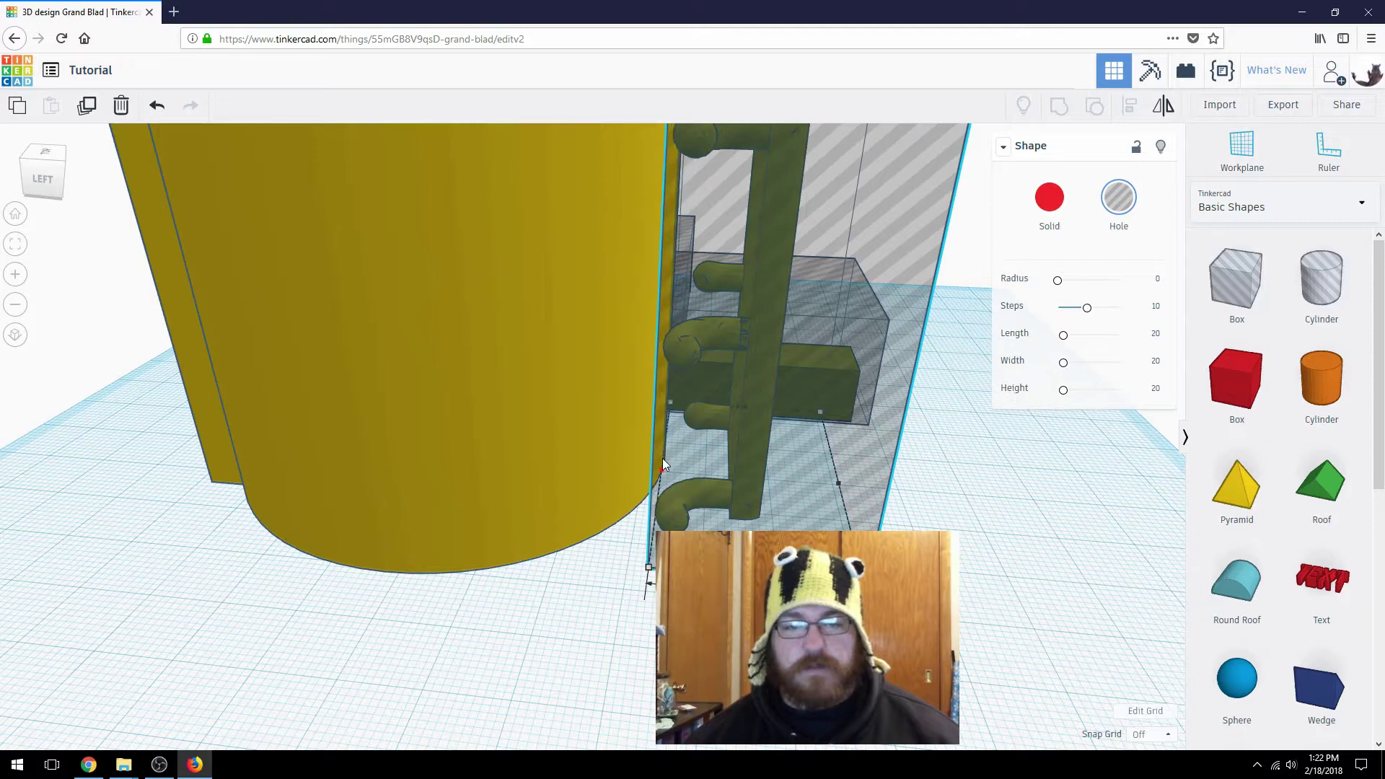
click(1144, 735)
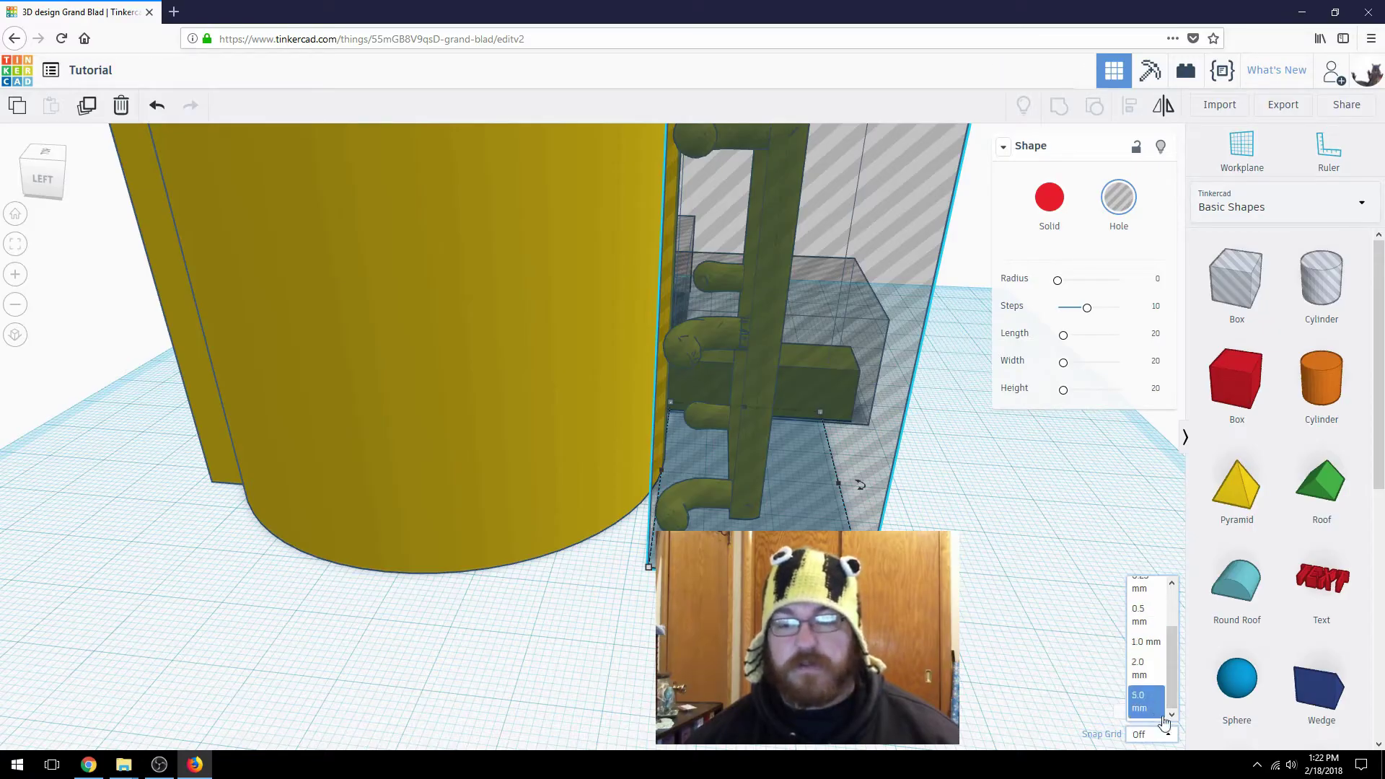
click(1143, 643)
mouse_move(663, 474)
mouse_down()
mouse_move(685, 476)
mouse_move(608, 458)
mouse_move(672, 479)
mouse_move(636, 472)
mouse_move(662, 473)
mouse_up()
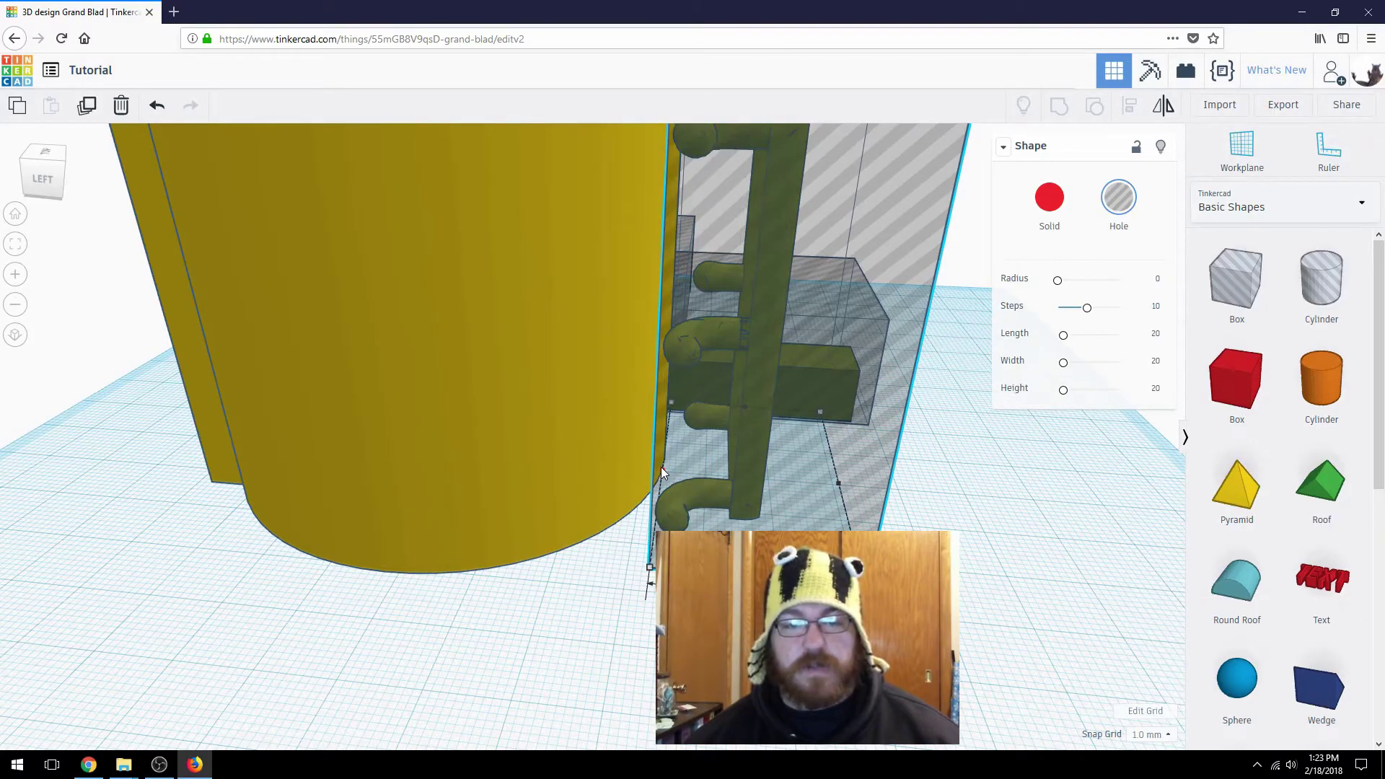
click(1150, 734)
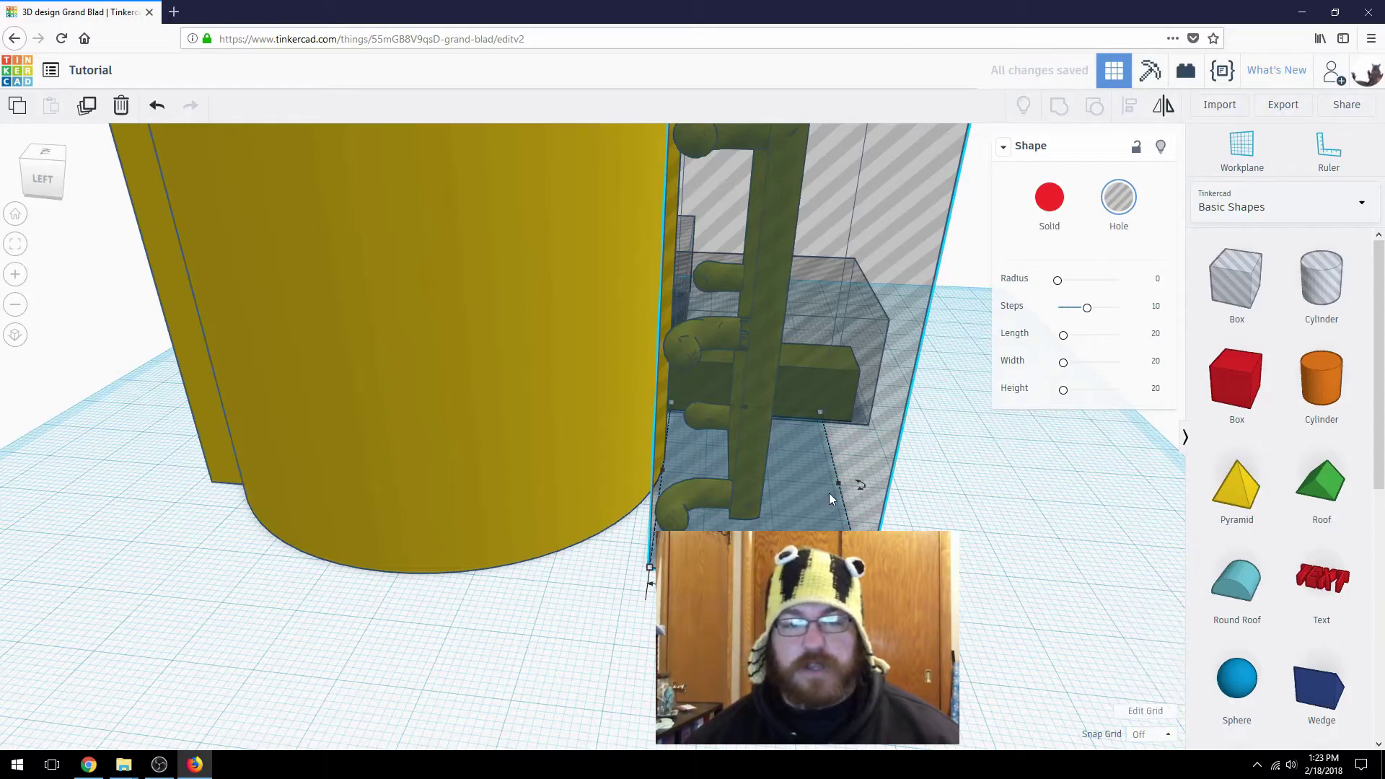
mouse_move(828, 492)
right_down()
mouse_move(802, 508)
mouse_move(844, 505)
right_up()
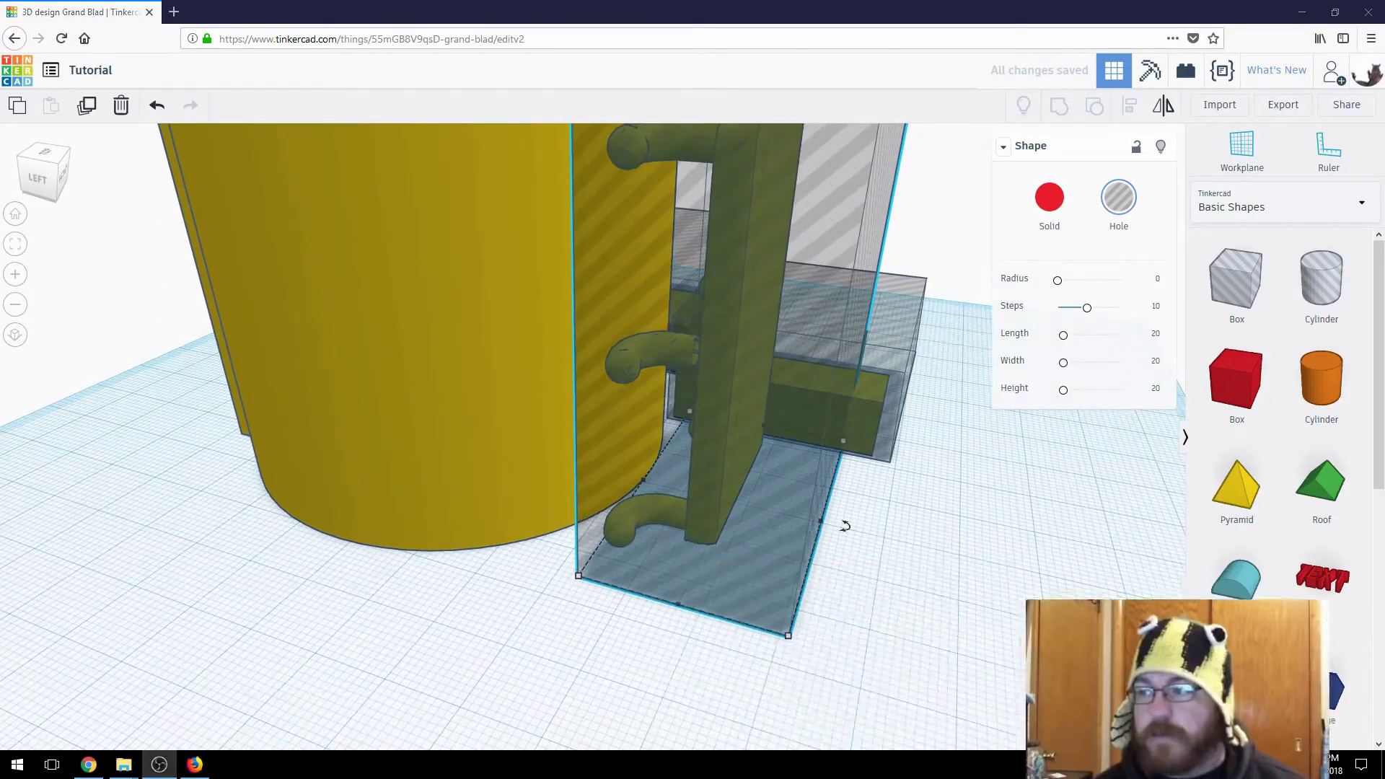
Narrow the hole box from 28.00 to 16.13 wide.
right_drag(877, 326, 632, 480)
mouse_move(623, 488)
mouse_down()
mouse_move(615, 479)
mouse_move(635, 483)
mouse_move(587, 452)
mouse_move(637, 480)
mouse_up()
right_drag(694, 527, 672, 460)
drag(666, 477, 665, 474)
right_drag(666, 475, 683, 451)
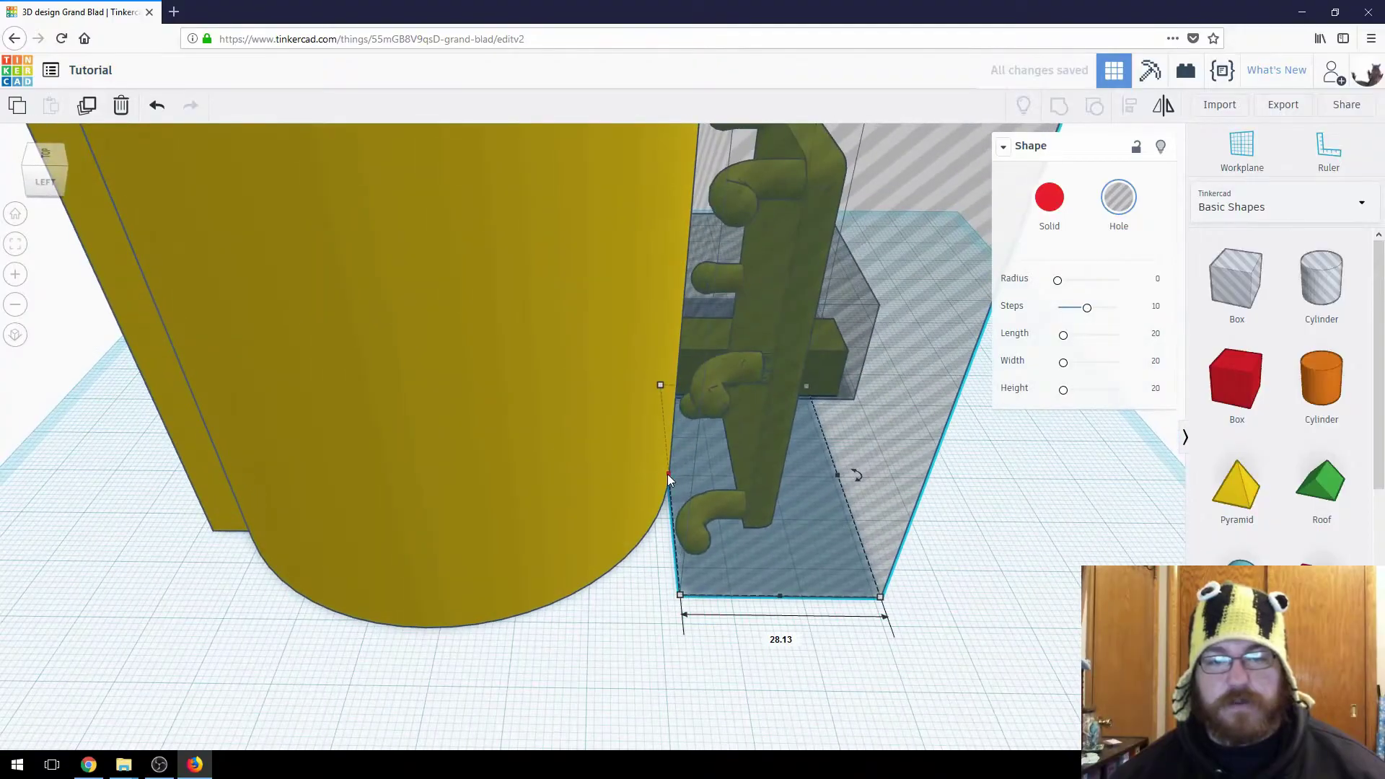
drag(668, 474, 668, 472)
right_drag(678, 479, 657, 413)
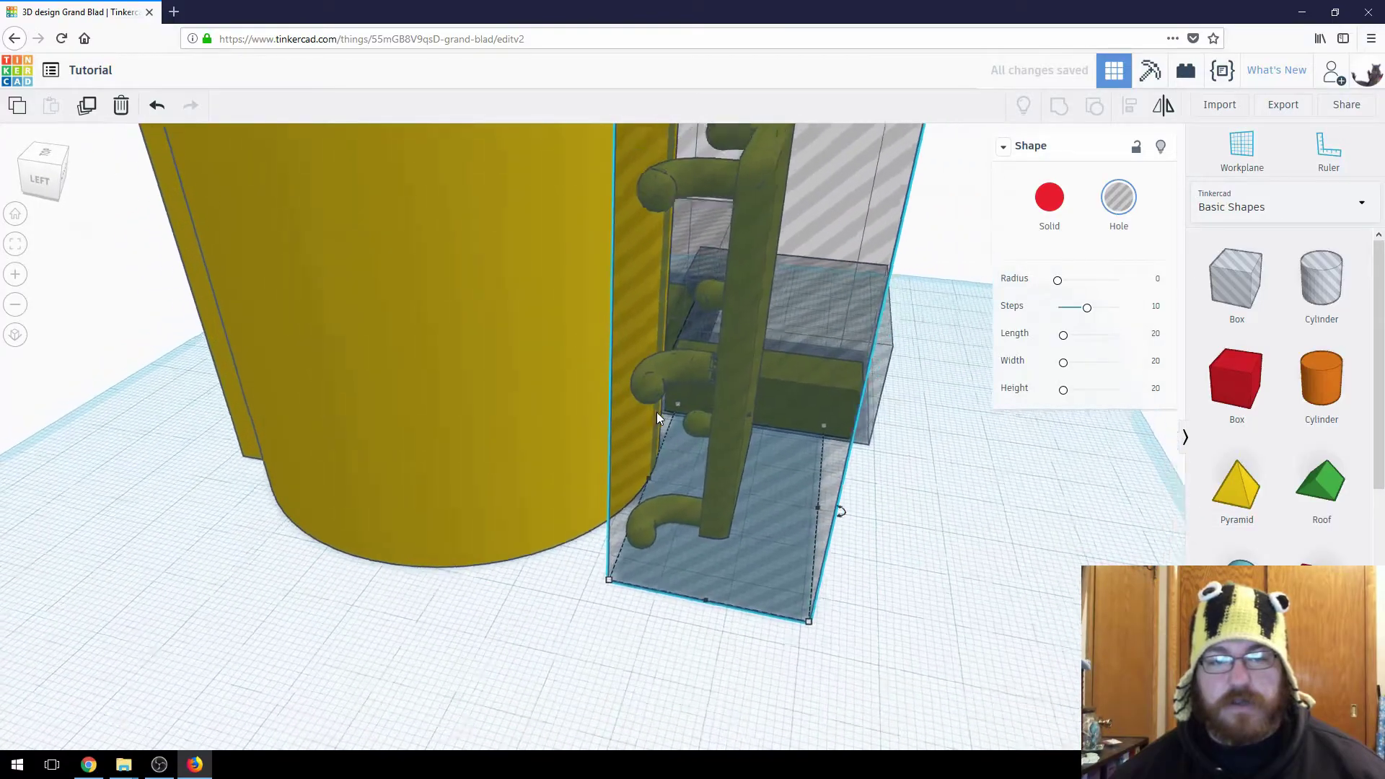
scroll(657, 414, down, 3)
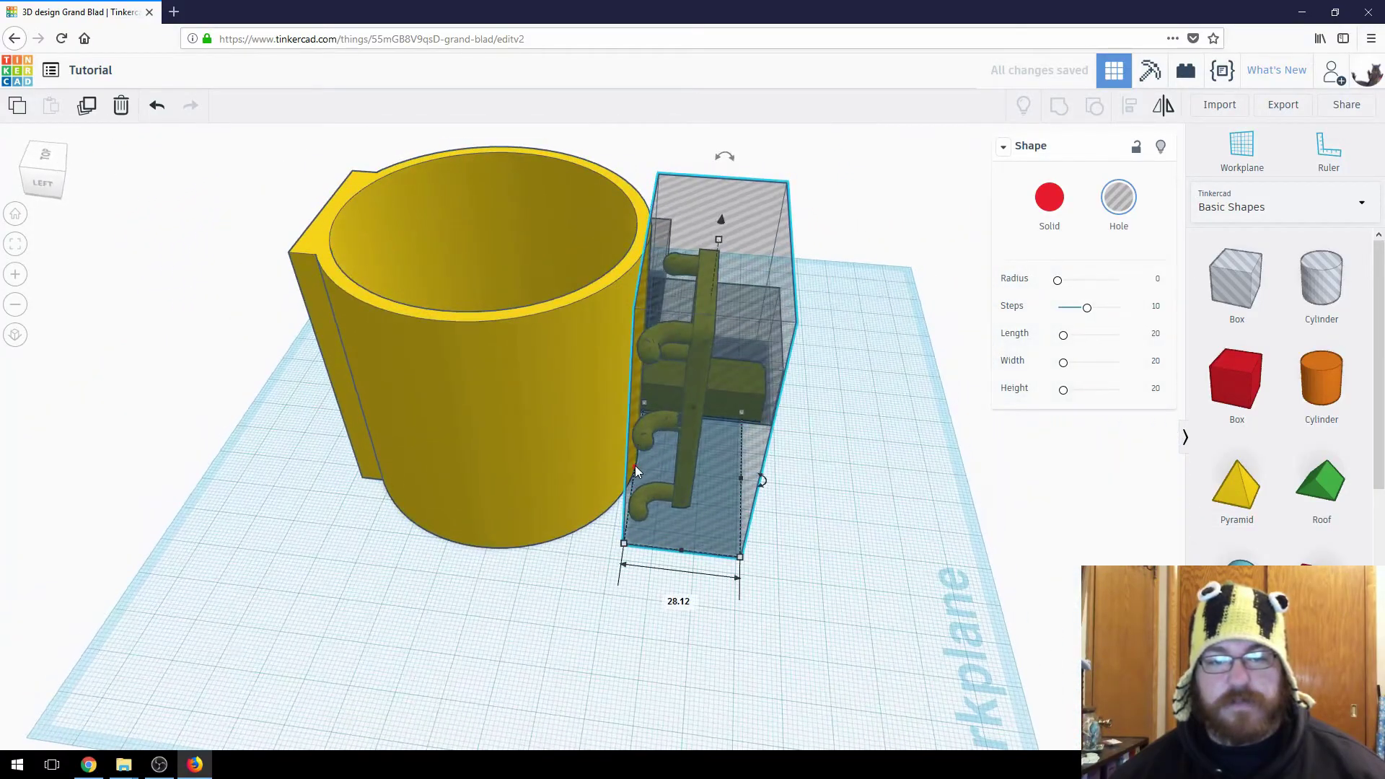
drag(636, 466, 680, 479)
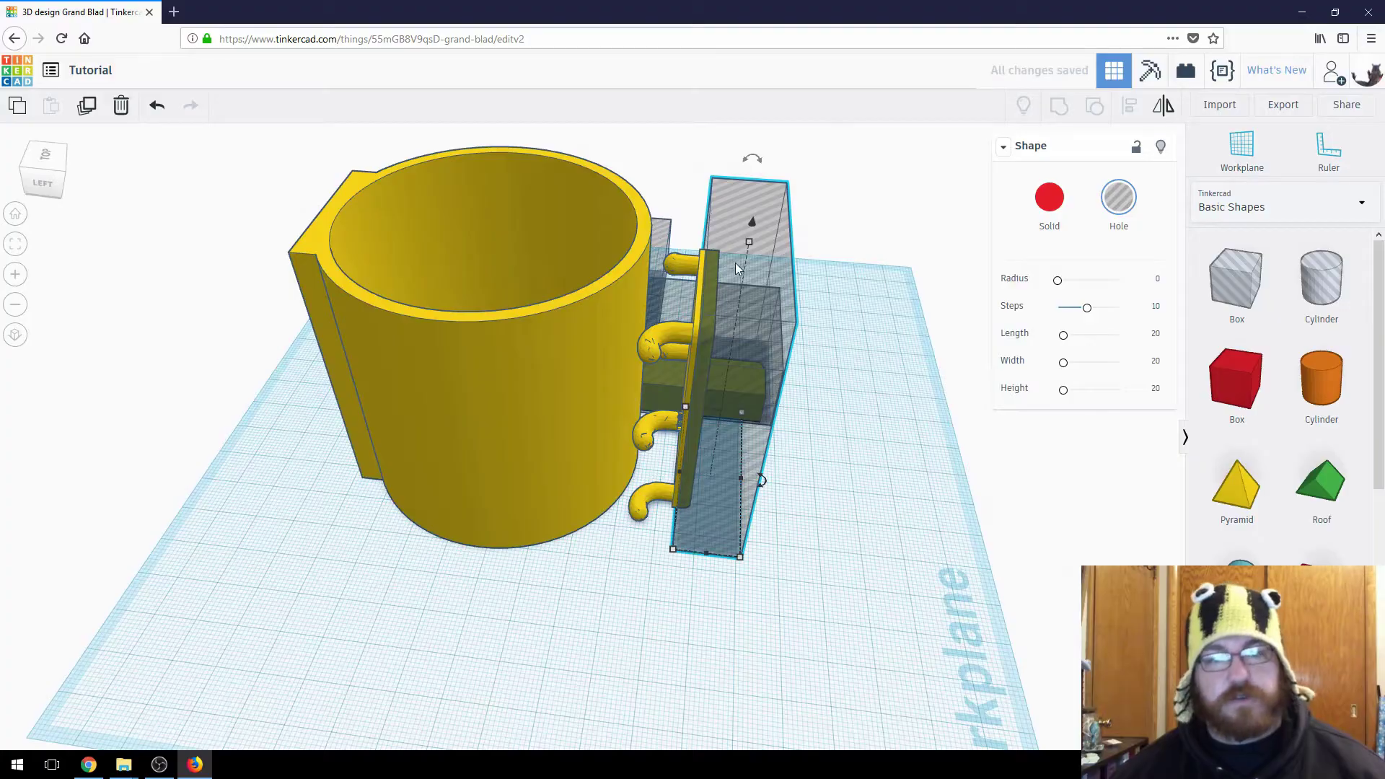
right_drag(799, 454, 711, 303)
Rotate the hole box about 20 degrees and move it beside the cup.
drag(711, 555, 746, 620)
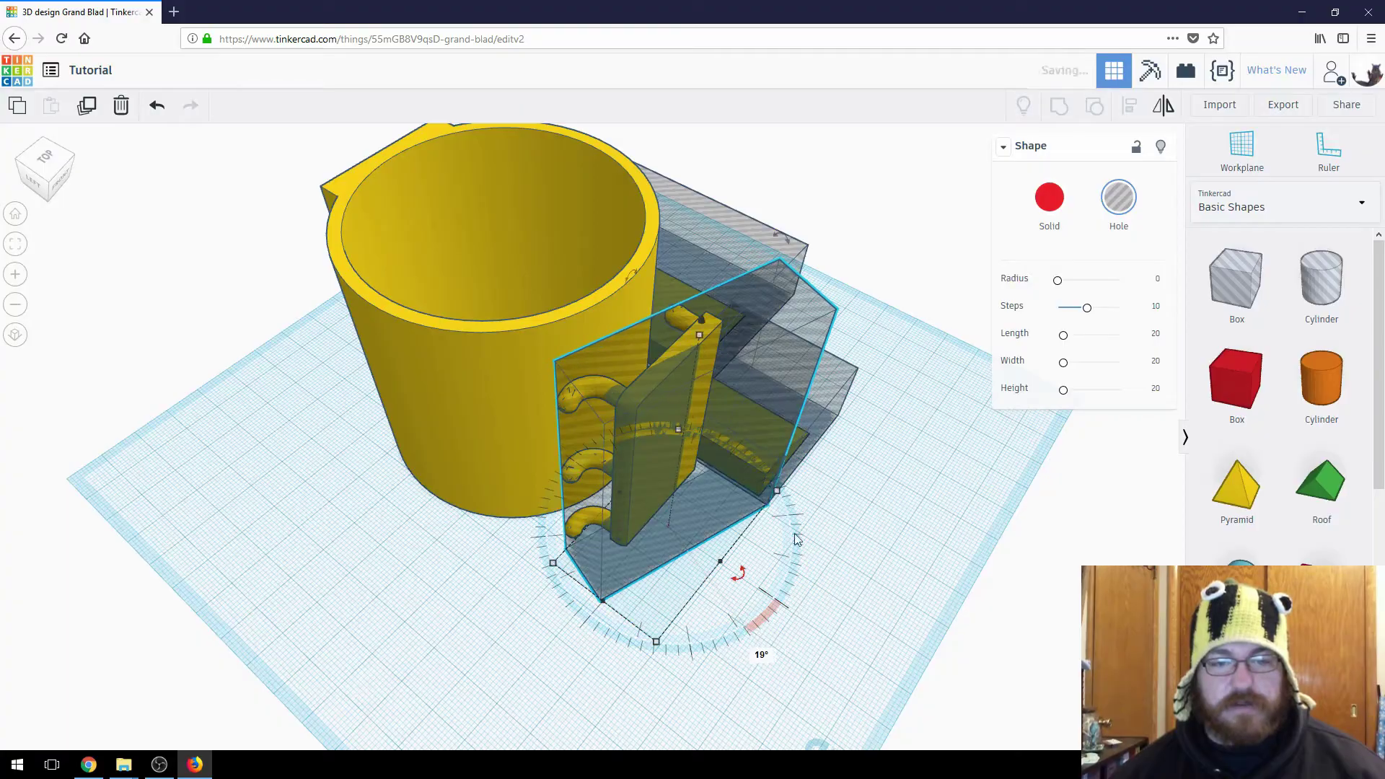
right_drag(746, 620, 662, 584)
drag(662, 583, 583, 554)
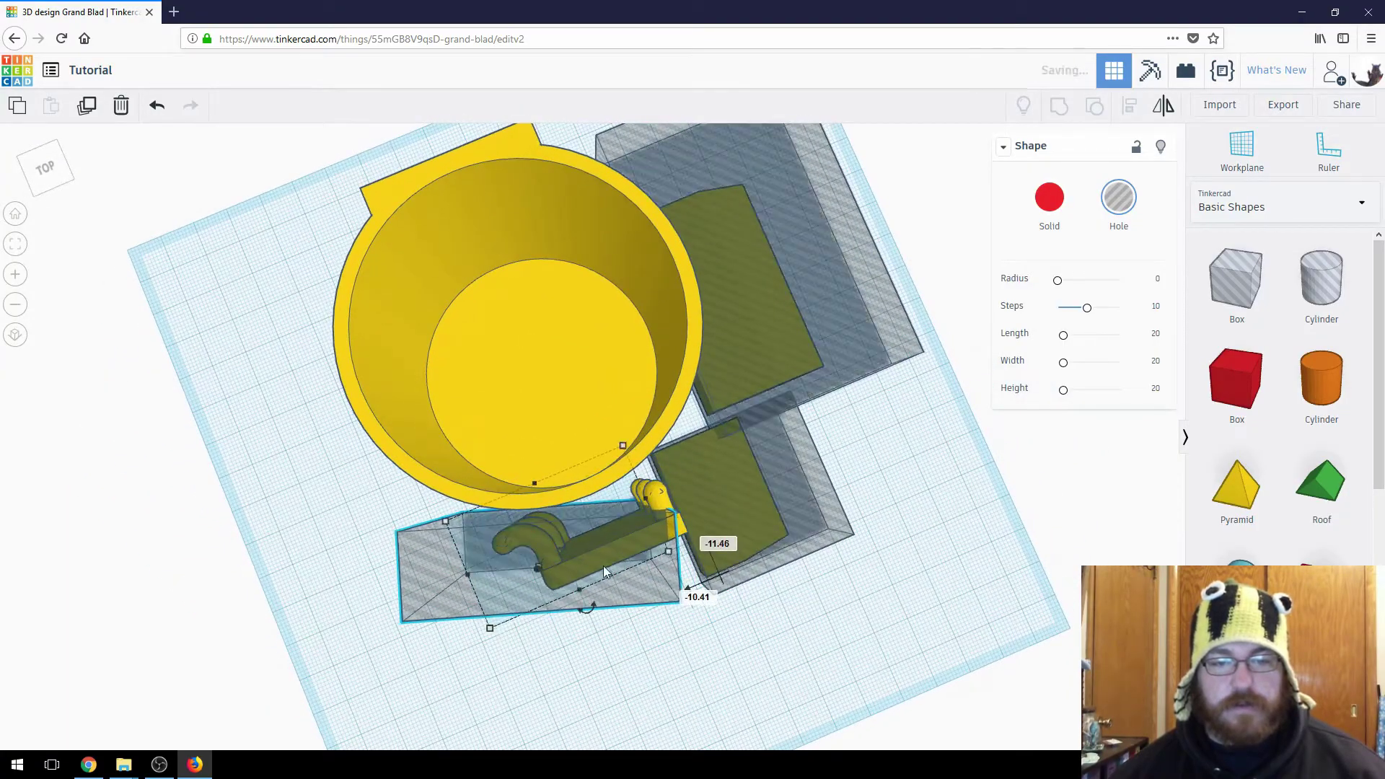
right_drag(627, 411, 846, 434)
right_drag(770, 473, 573, 530)
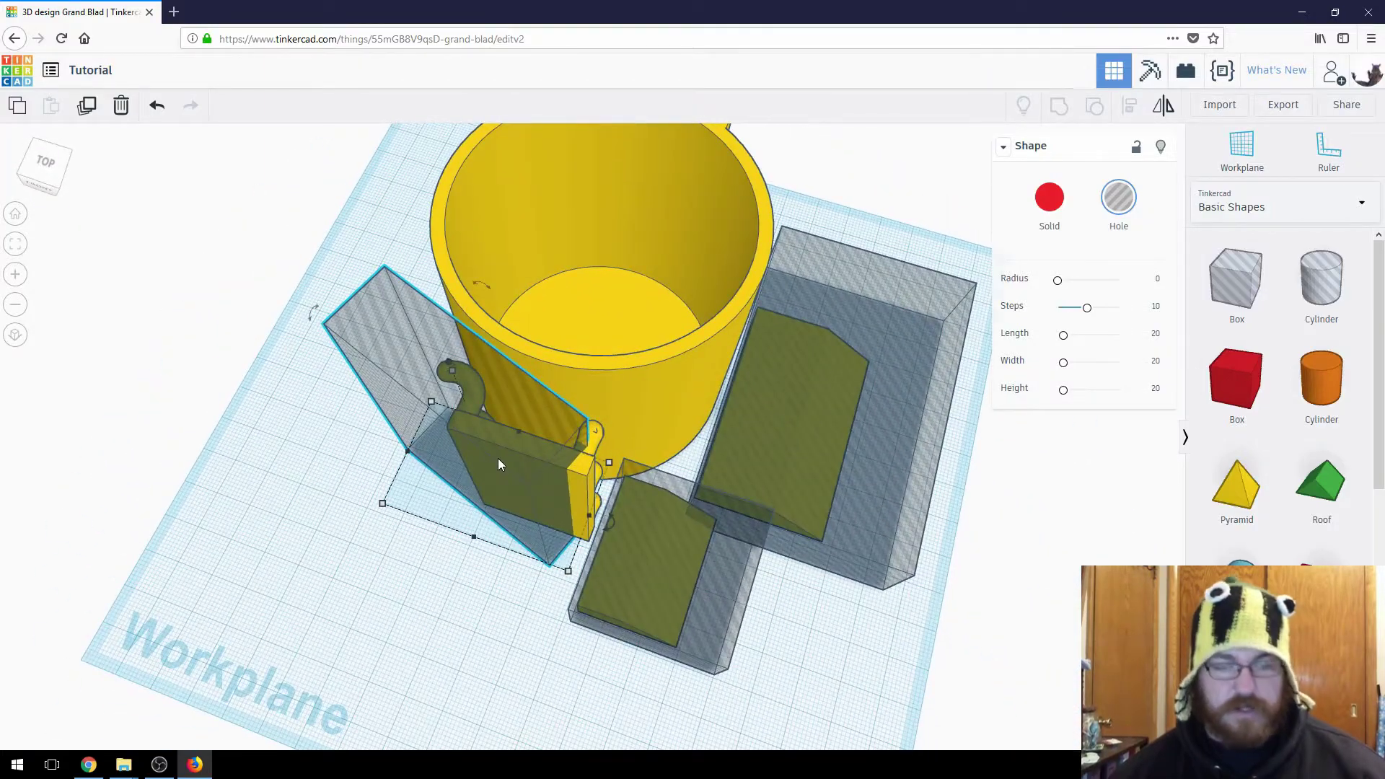
drag(496, 454, 477, 485)
Rotate the hole box to follow the cup wall, settle it against the cylinder, and select all six shapes.
right_drag(657, 611, 614, 681)
drag(637, 639, 743, 531)
right_drag(744, 531, 621, 599)
drag(513, 525, 615, 458)
right_drag(614, 459, 502, 498)
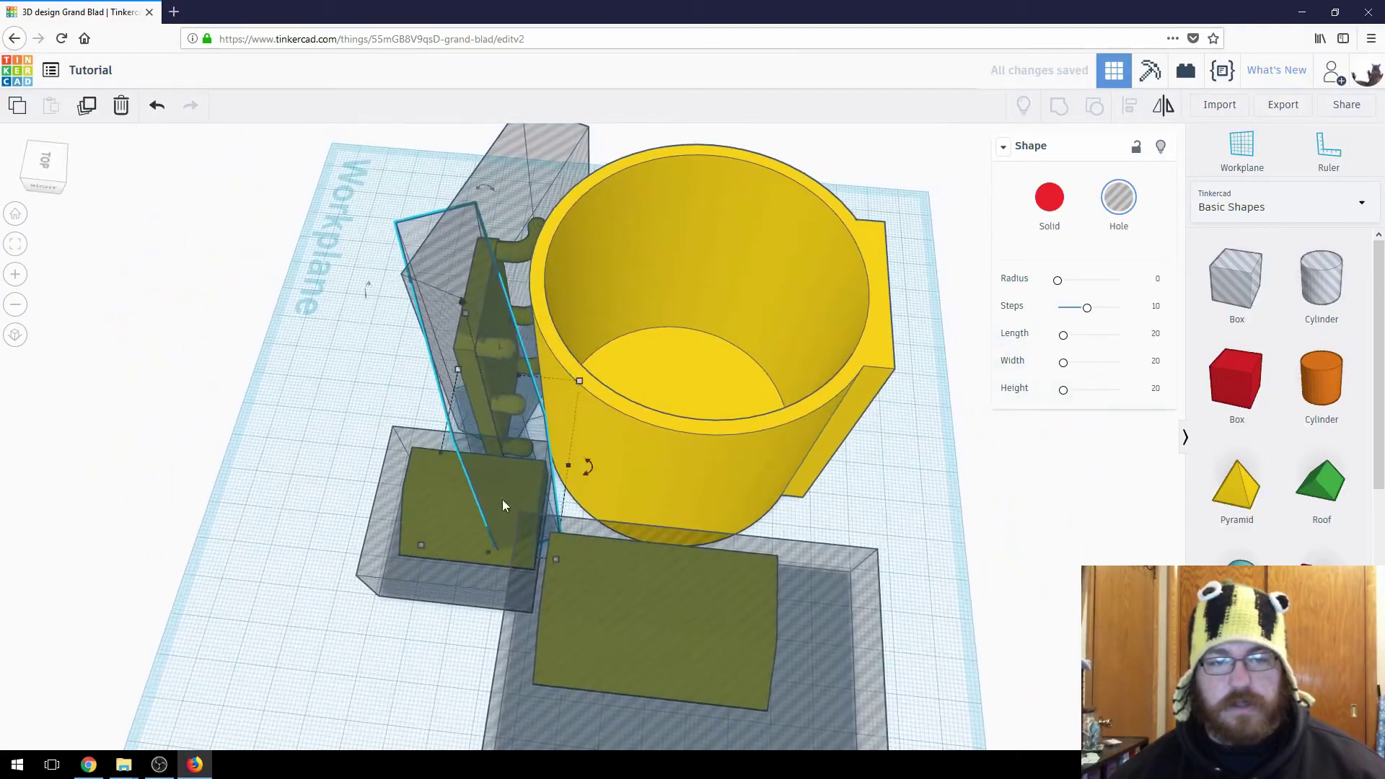
drag(473, 392, 493, 410)
right_drag(484, 424, 715, 452)
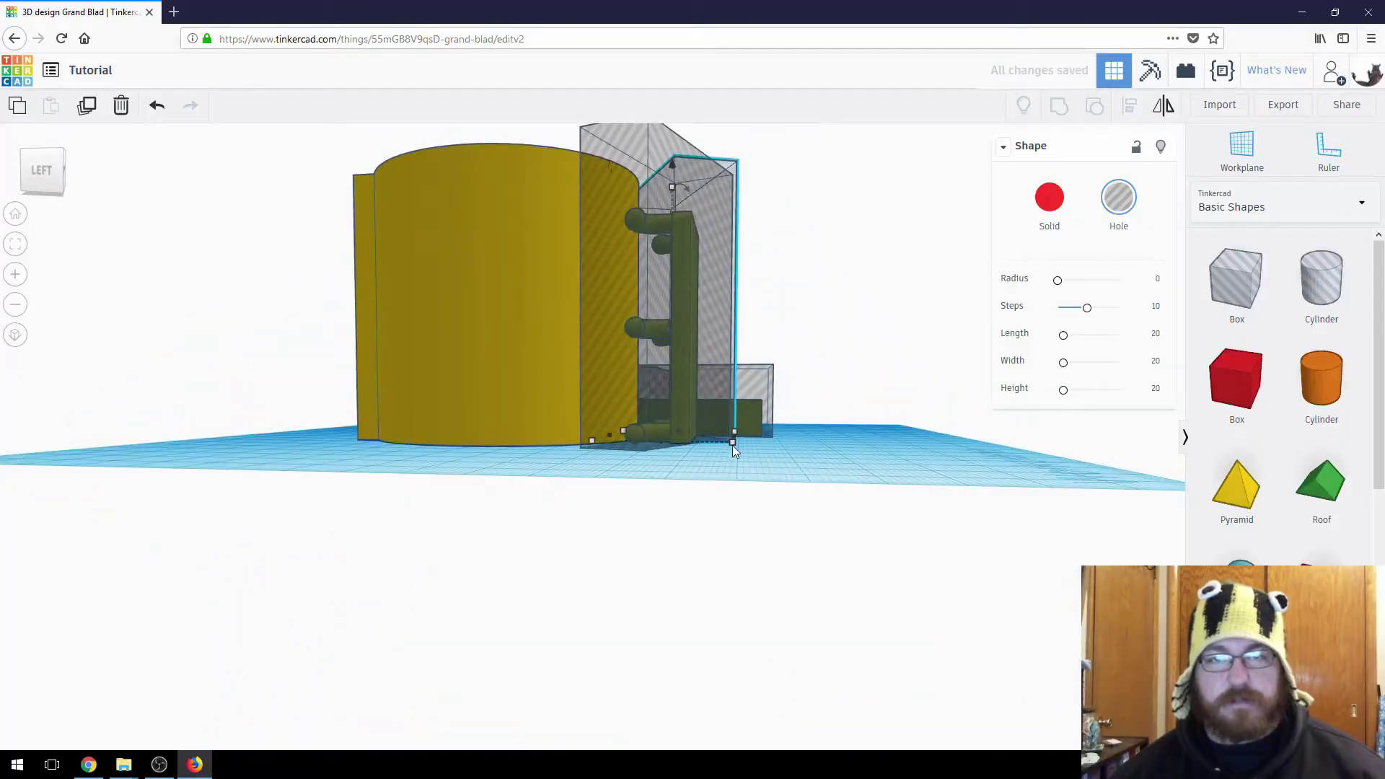
mouse_move(783, 494)
right_down()
mouse_move(775, 454)
mouse_move(536, 460)
mouse_move(795, 454)
mouse_move(376, 503)
mouse_move(525, 529)
mouse_move(699, 468)
mouse_move(698, 437)
mouse_move(794, 534)
mouse_move(789, 503)
mouse_move(765, 490)
right_up()
drag(393, 230, 860, 640)
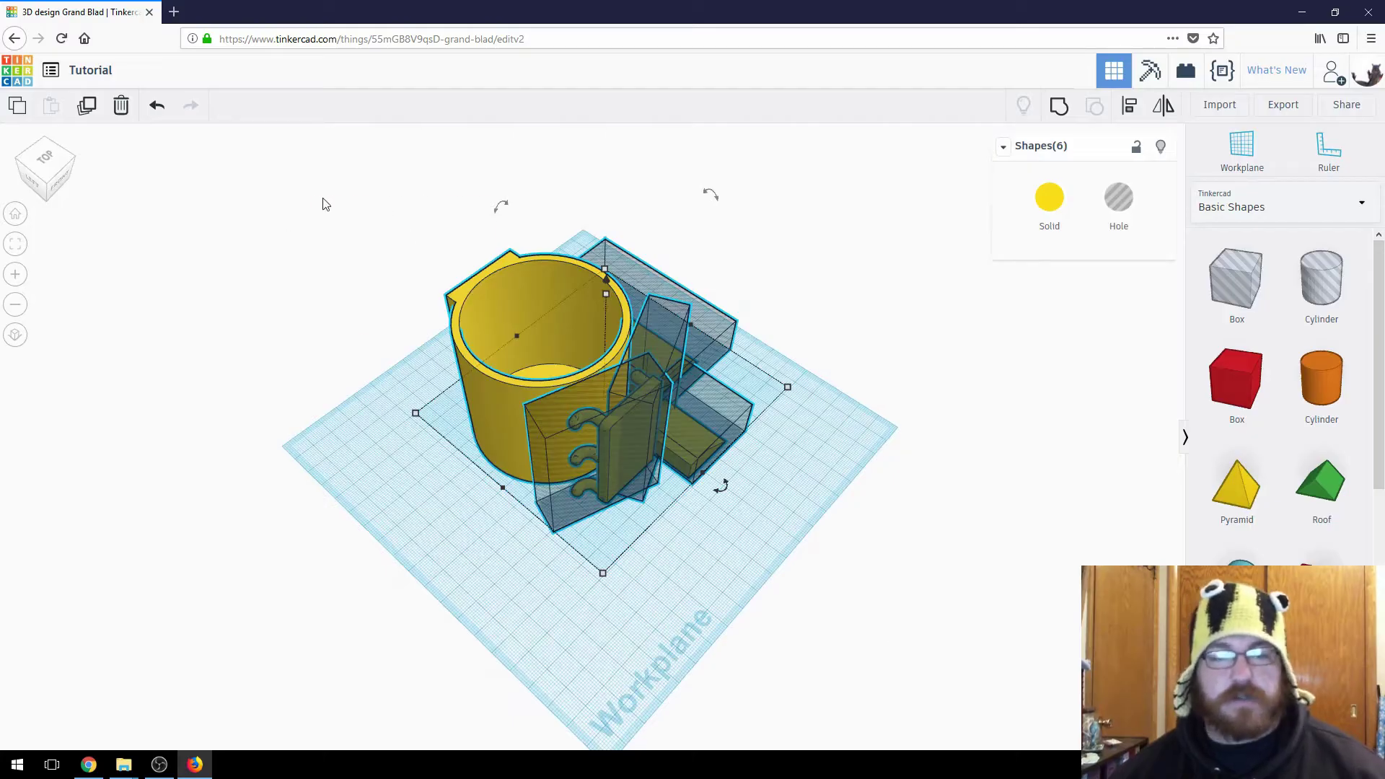
click(1059, 106)
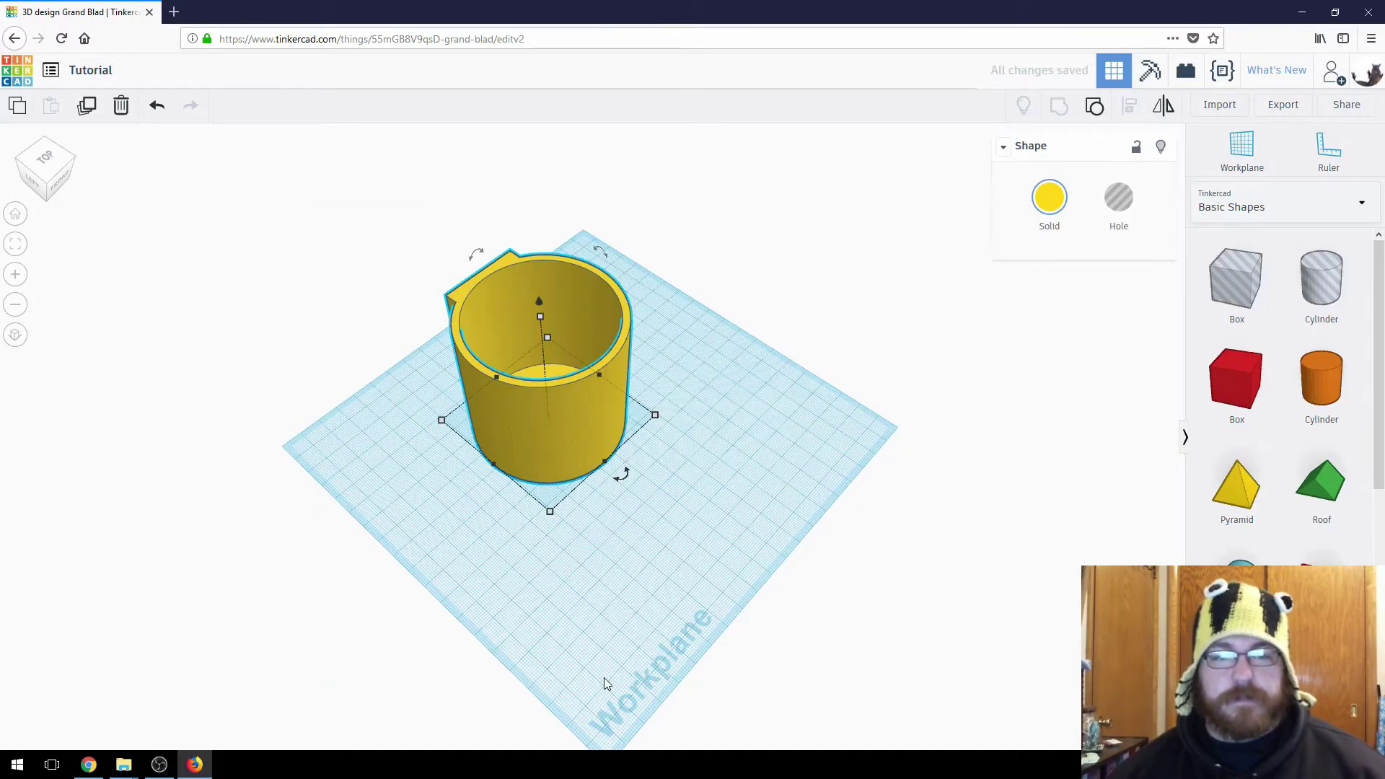
right_drag(606, 684, 785, 550)
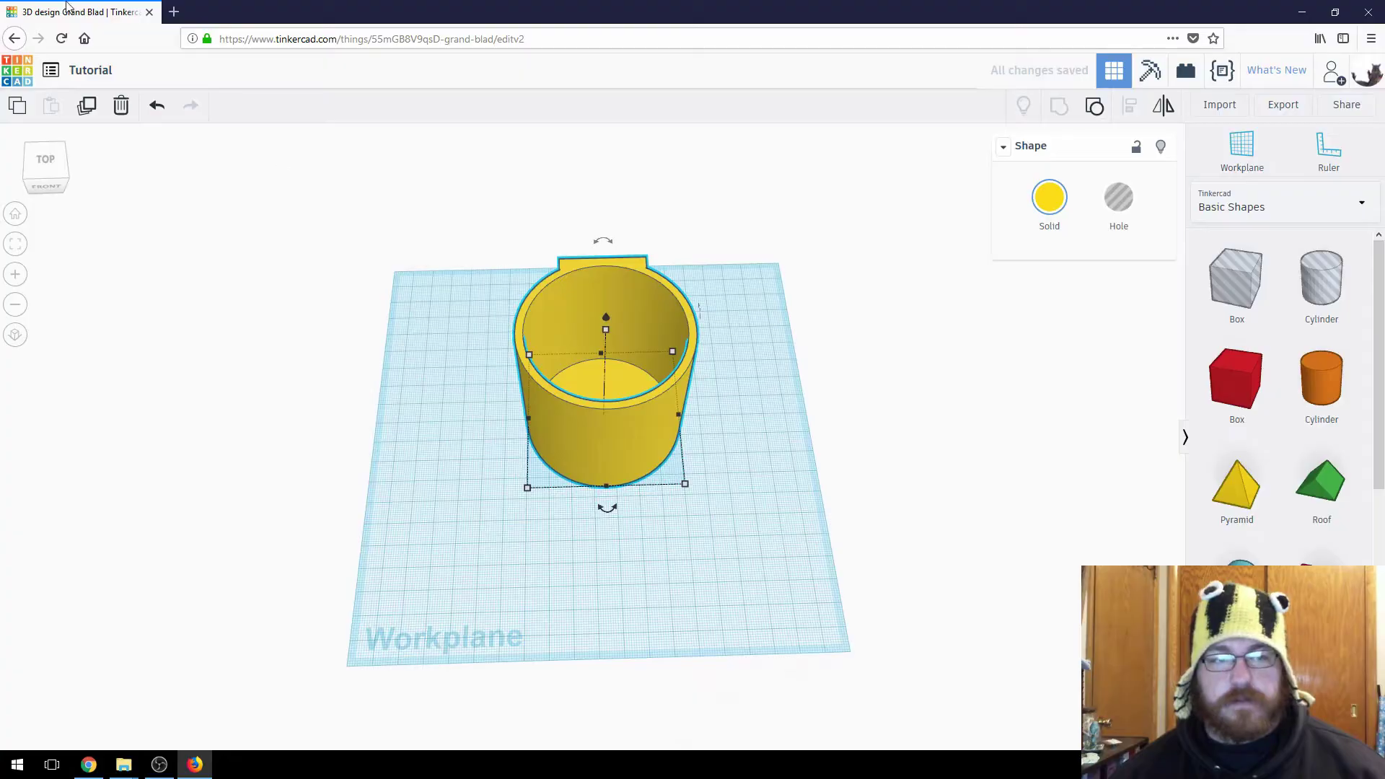
click(156, 119)
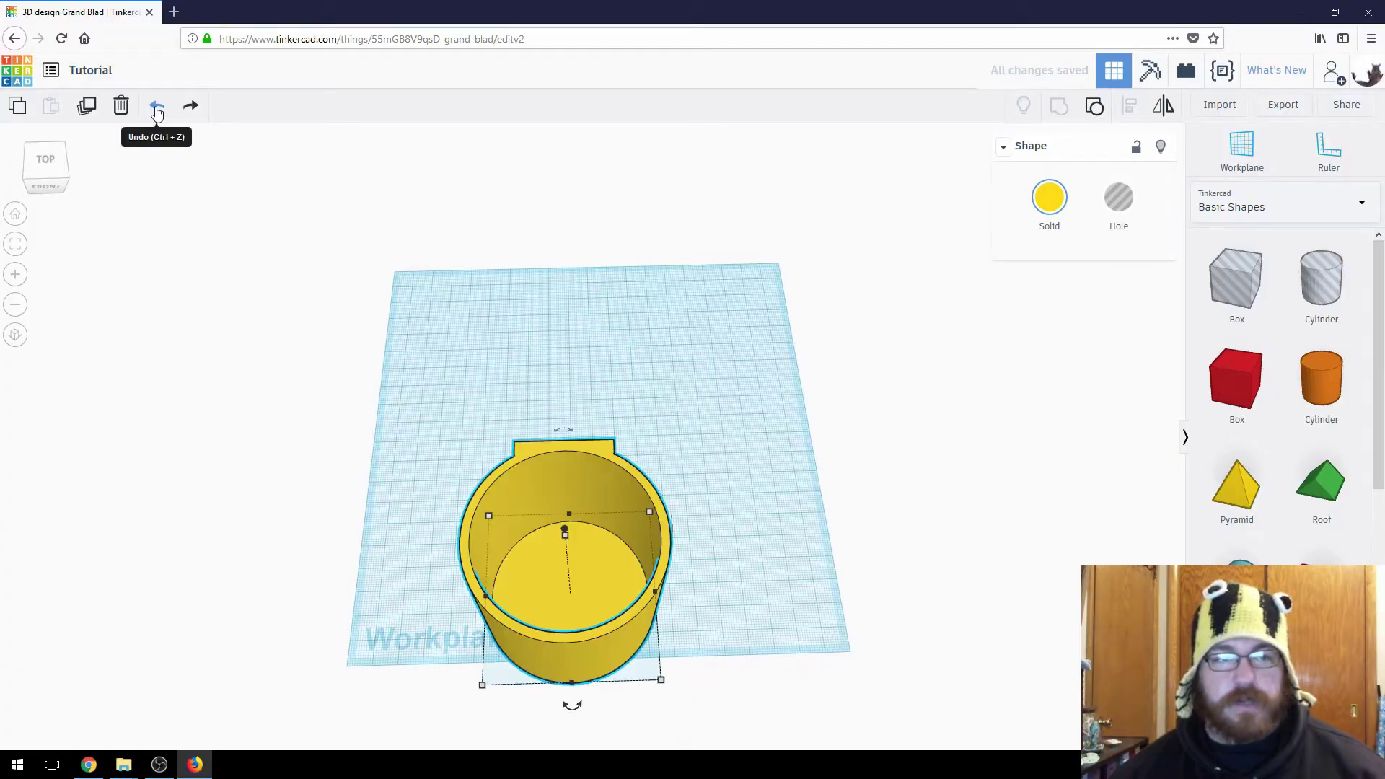
click(157, 107)
click(157, 108)
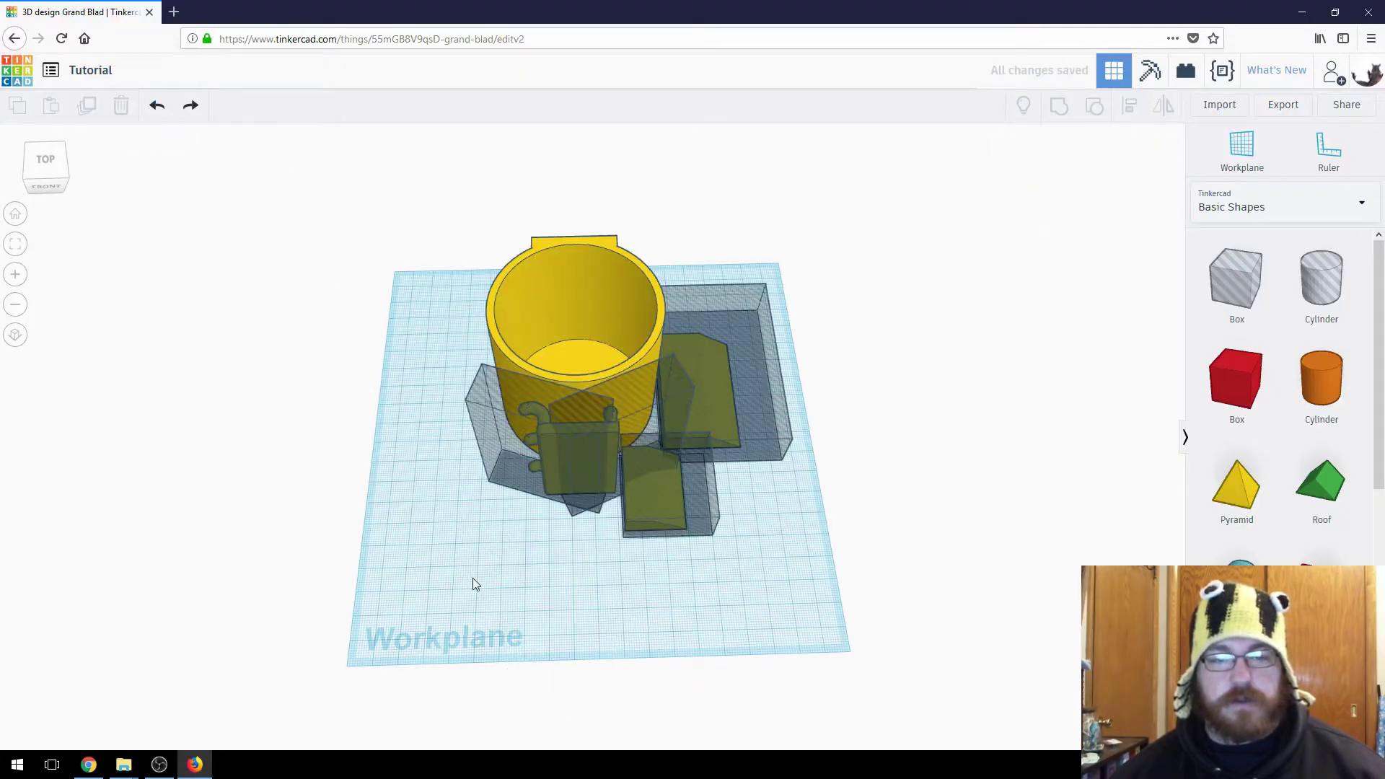
right_drag(473, 583, 581, 320)
right_drag(720, 473, 725, 416)
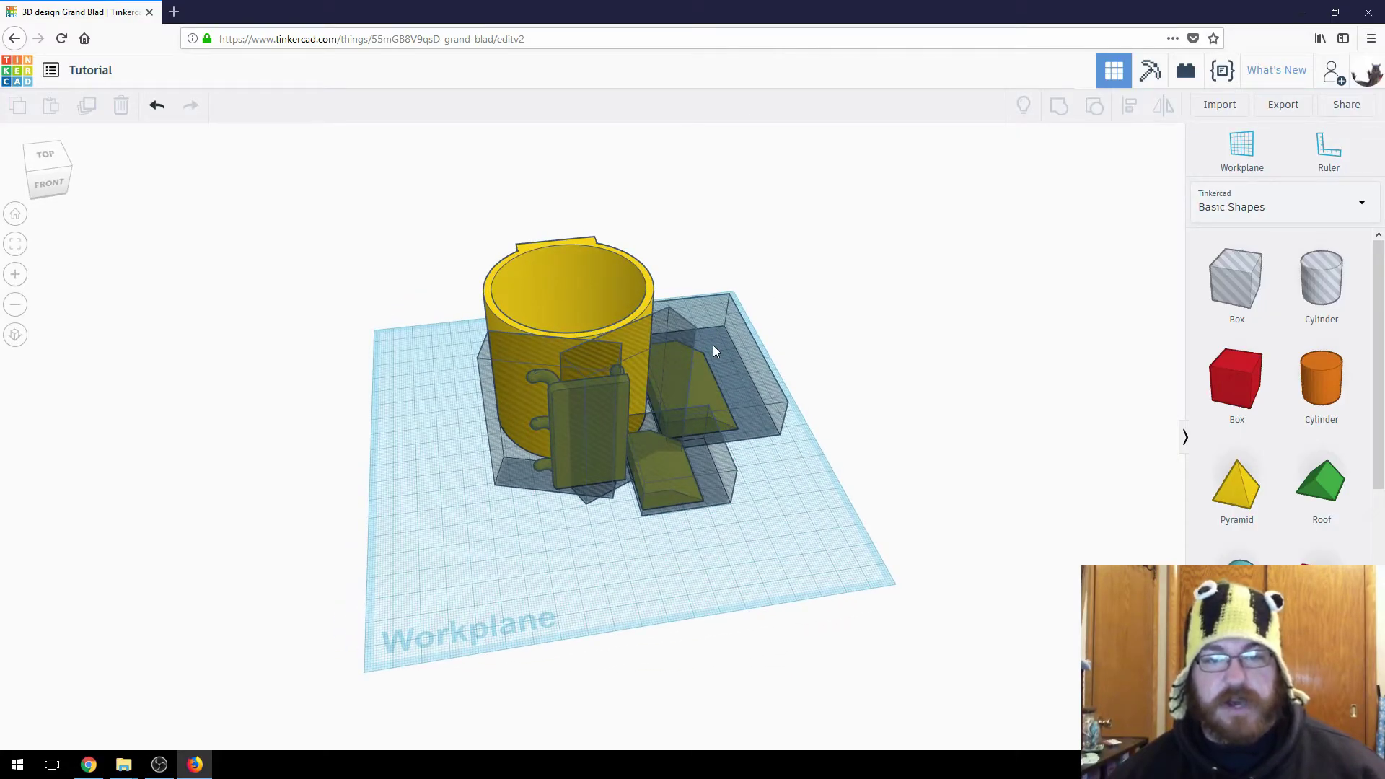
right_drag(713, 352, 596, 292)
Group all the mug pieces except the plain cylinder into one object.
click(596, 298)
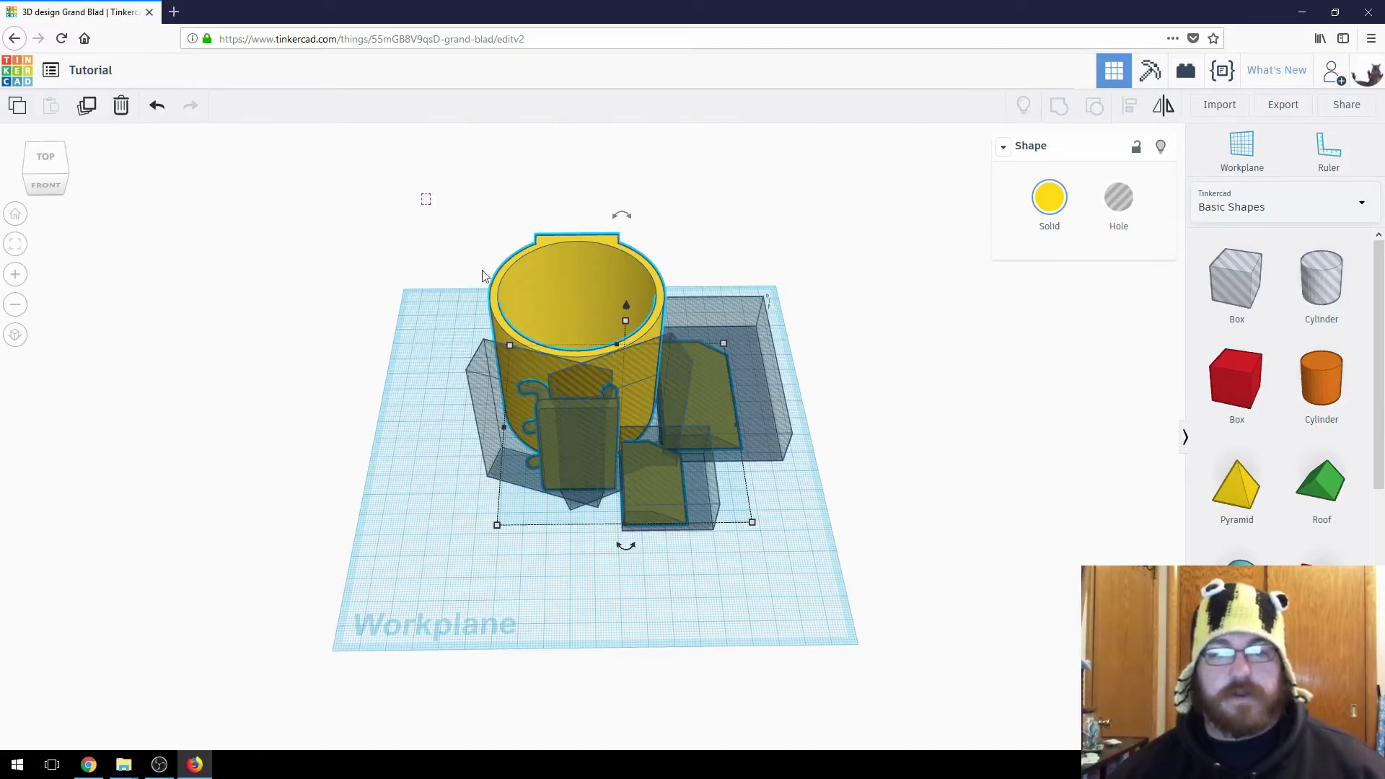
drag(423, 195, 877, 606)
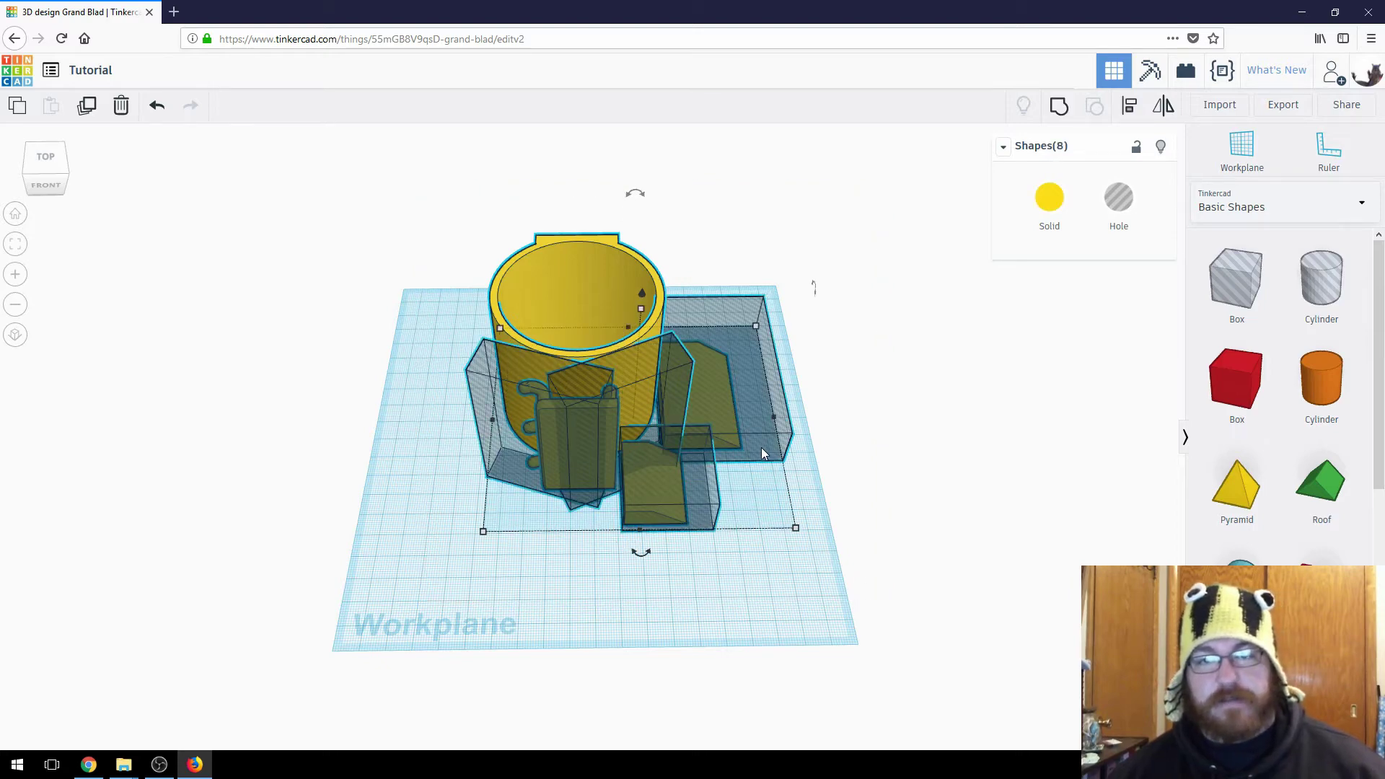
shift+click(579, 269)
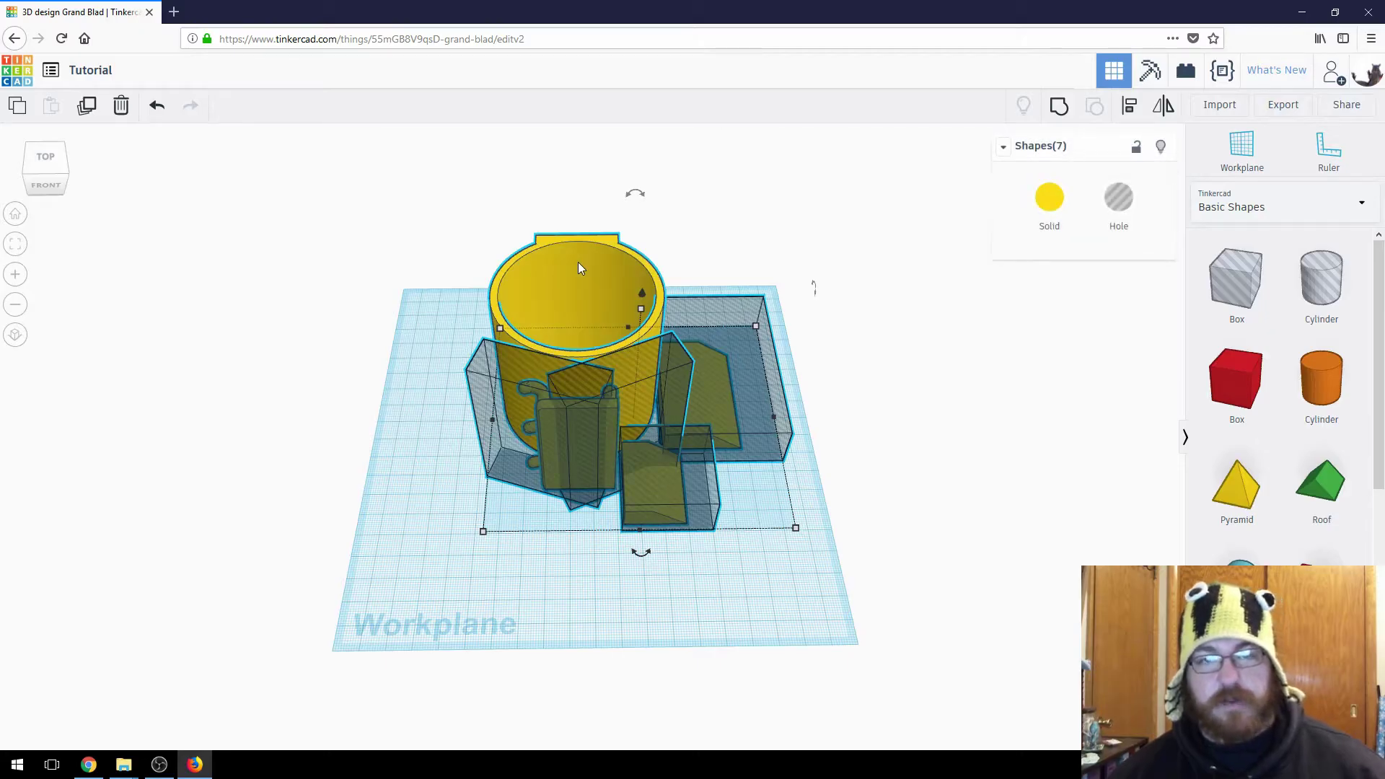
click(1060, 109)
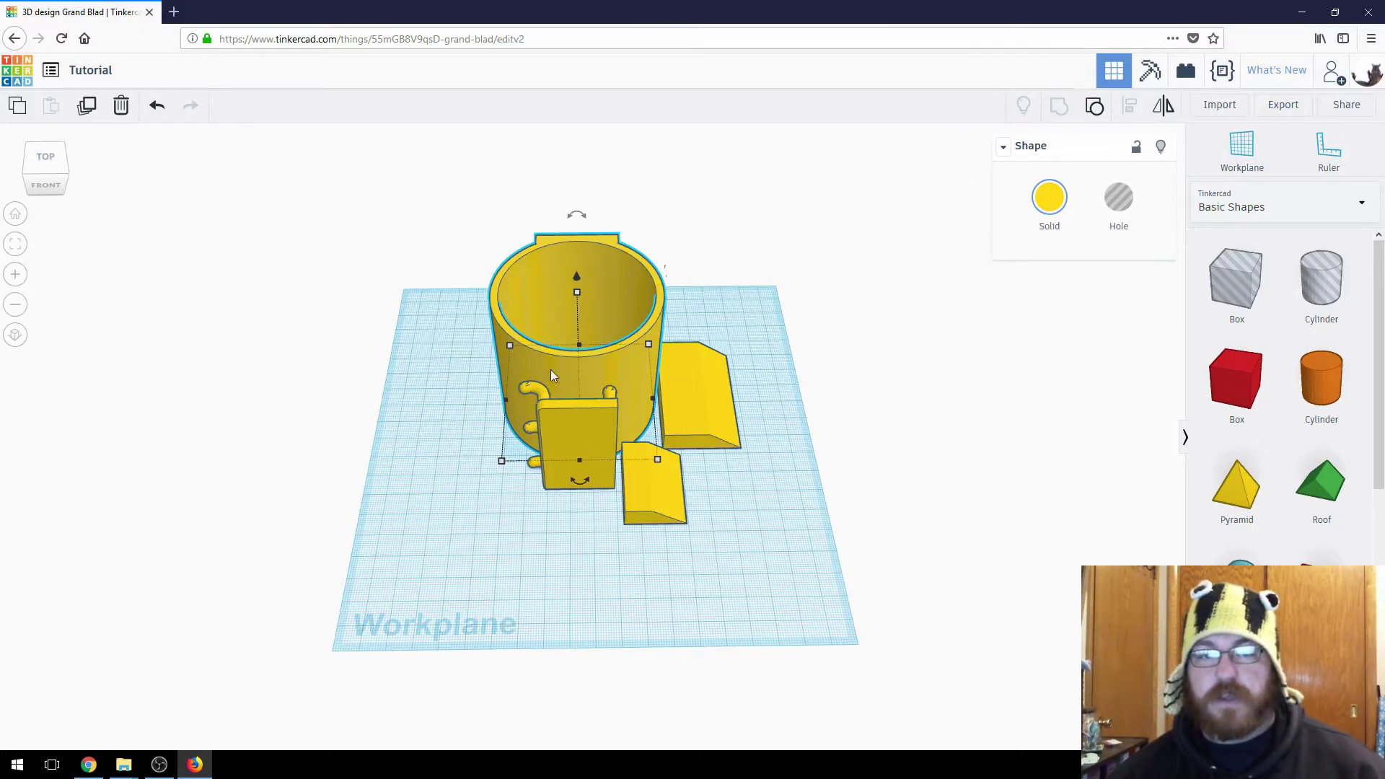
Move the mug group off the workplane to the left and reposition the plain cylinder.
drag(622, 288, 354, 196)
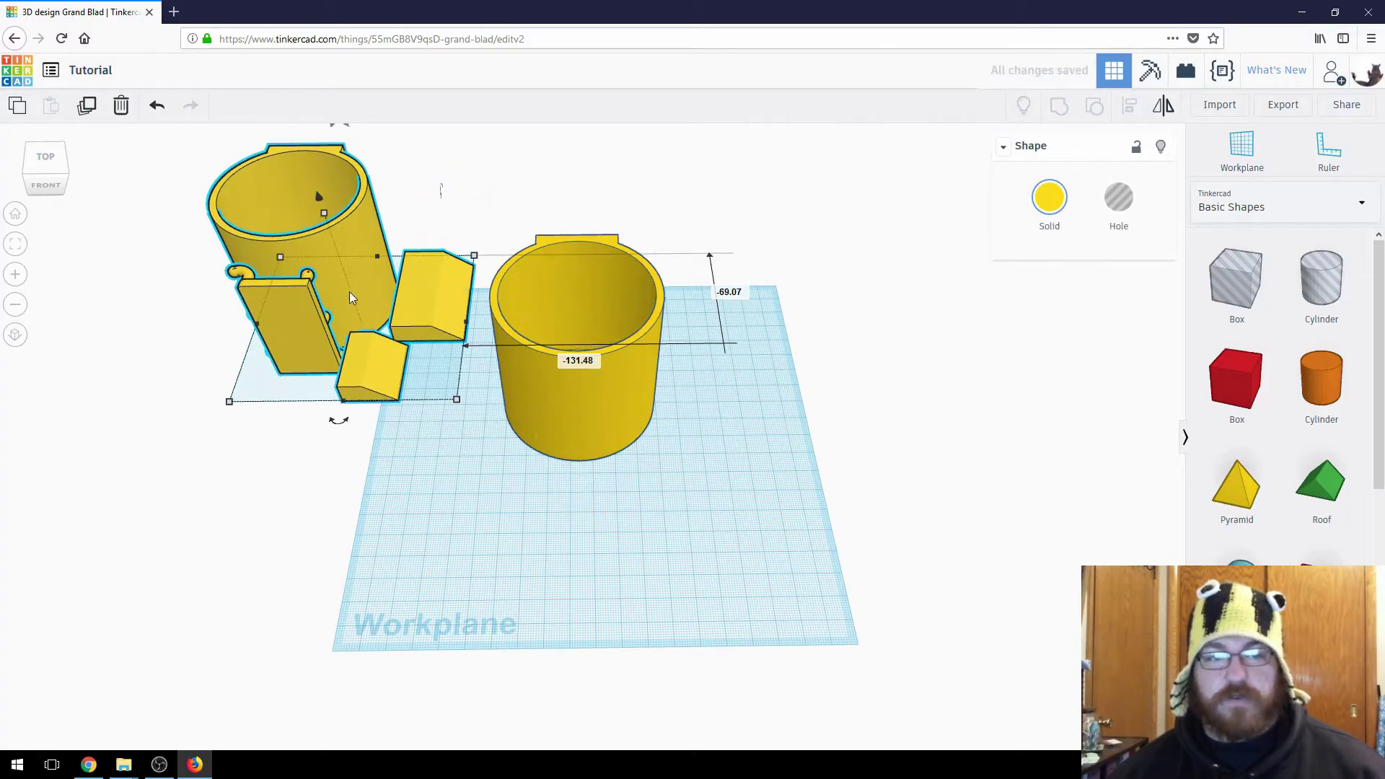
drag(349, 297, 282, 347)
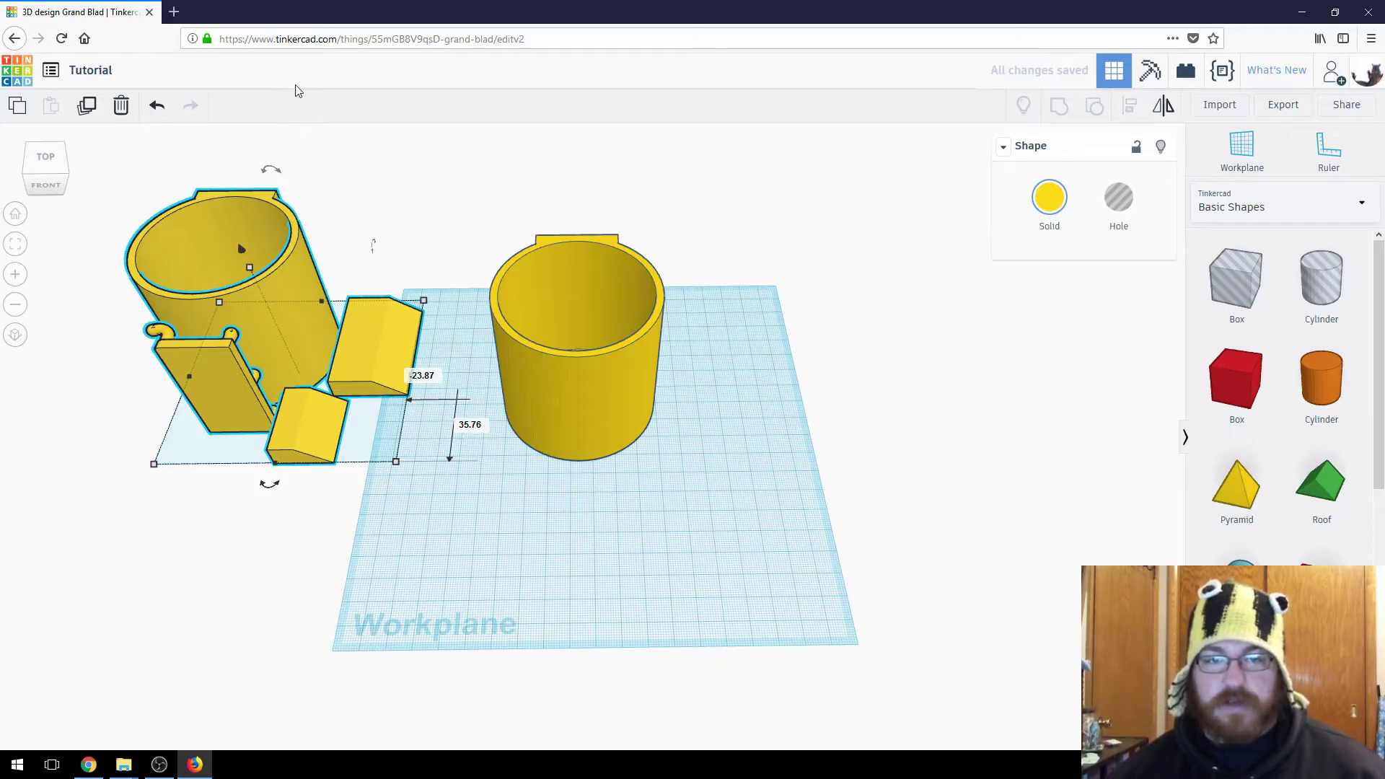
drag(597, 422, 626, 436)
right_drag(519, 512, 663, 450)
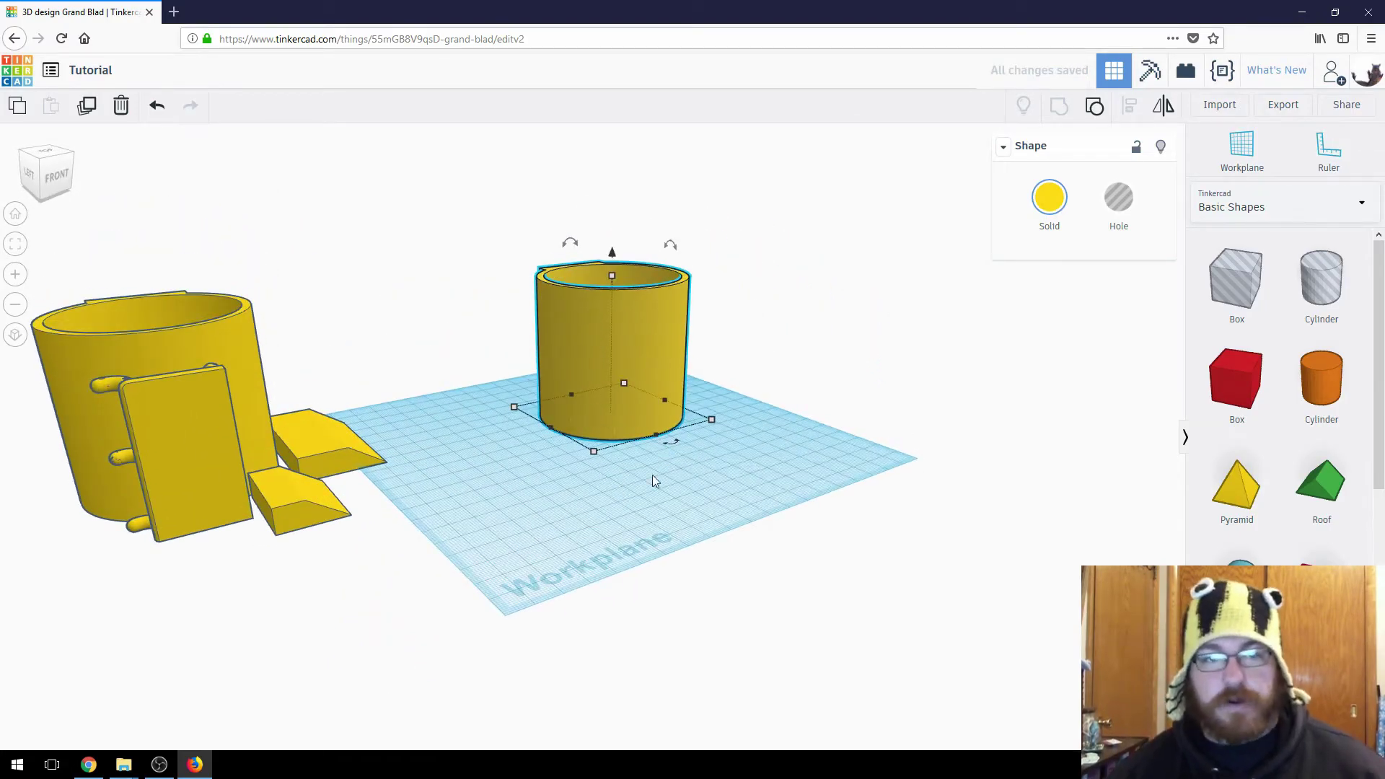
Bring the mug group back onto the centre of the workplane.
right_drag(563, 516, 649, 534)
drag(425, 454, 542, 521)
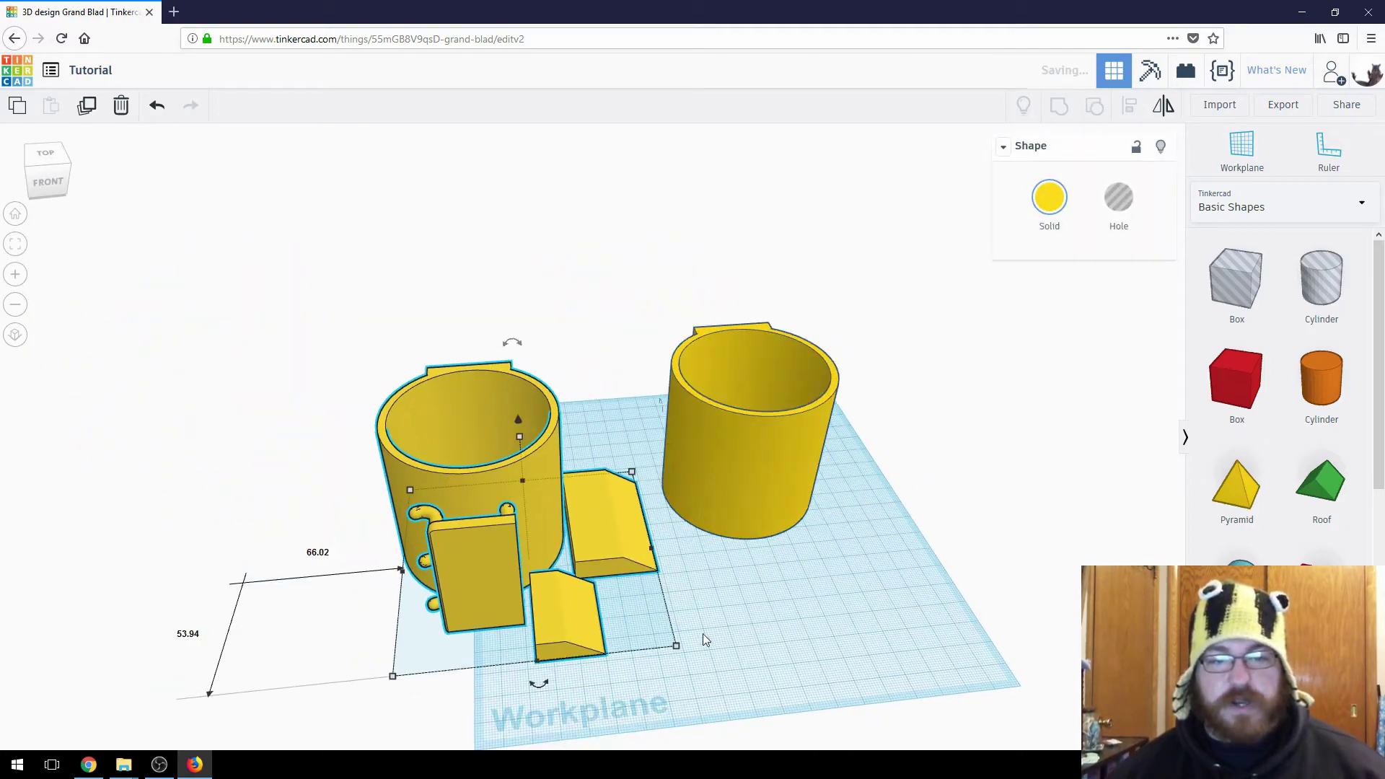
right_drag(702, 632, 750, 498)
click(750, 498)
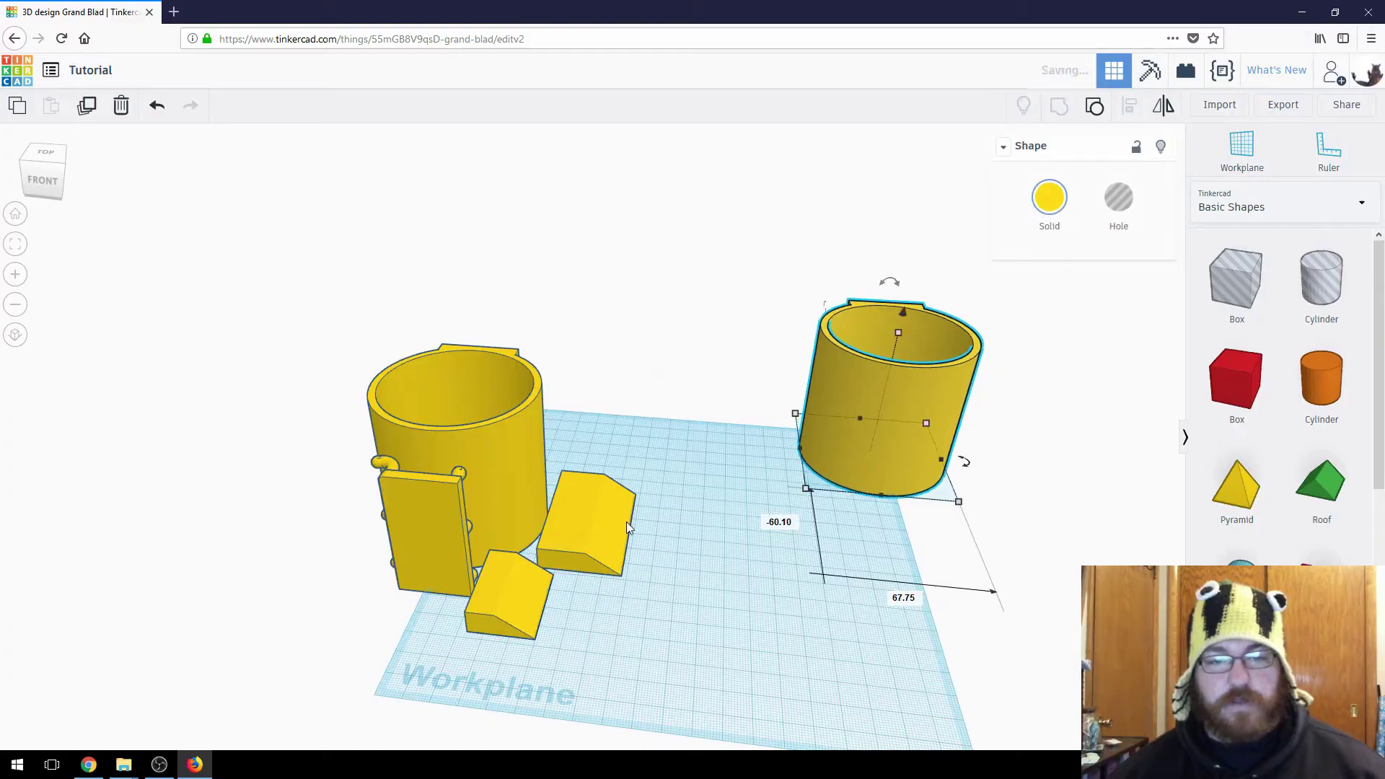
right_drag(569, 538, 611, 451)
drag(610, 457, 719, 438)
right_drag(719, 438, 902, 505)
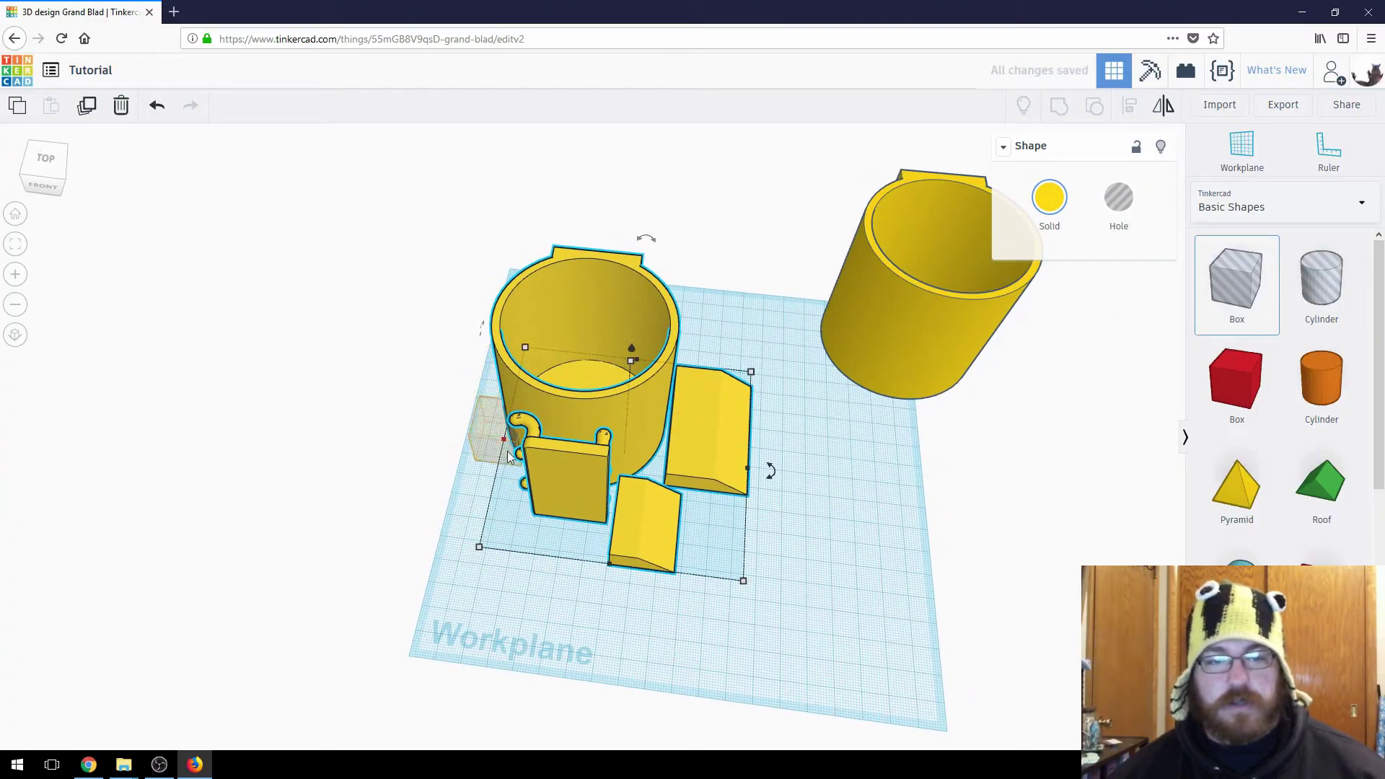
Drop a box hole, place a copy of the mug group off to the left, and line the hole up beside the mug.
click(509, 557)
click(648, 440)
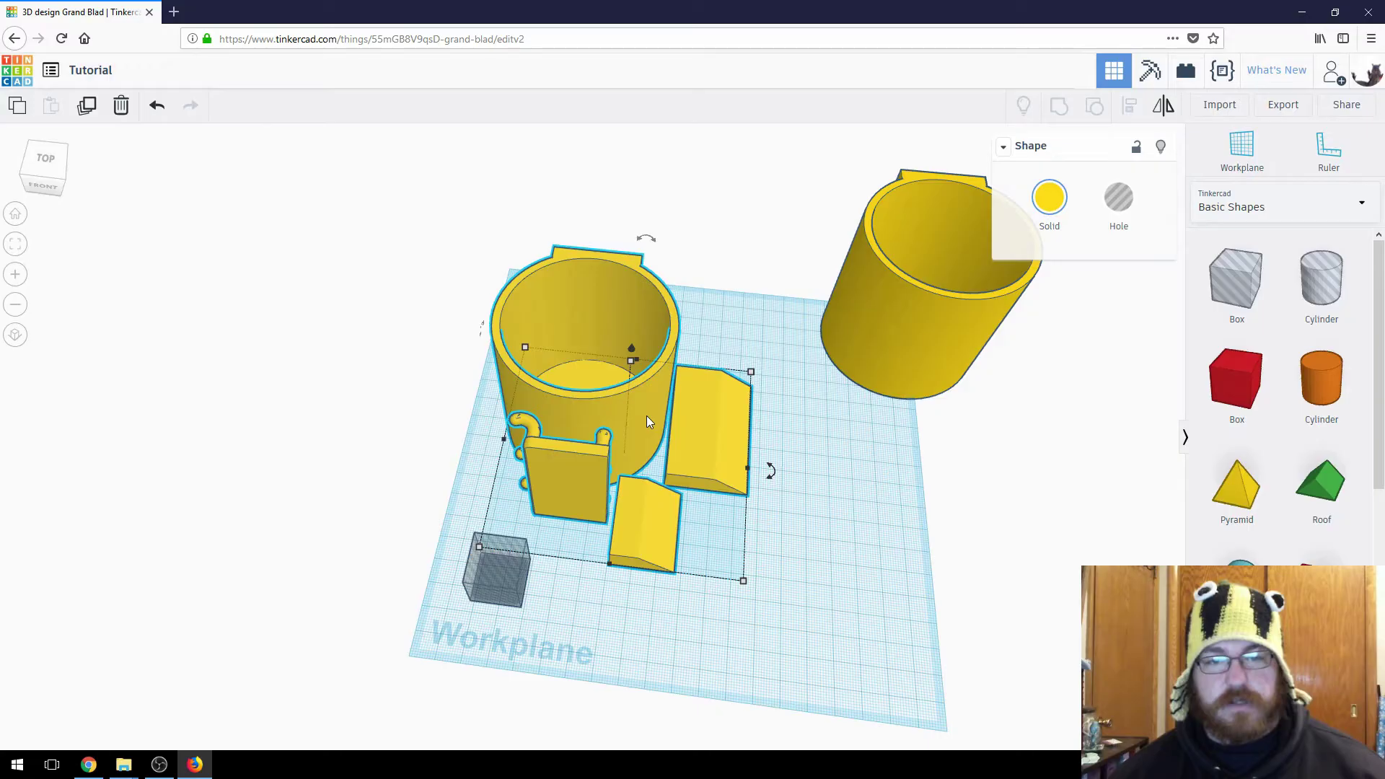
alt+drag(647, 420, 318, 315)
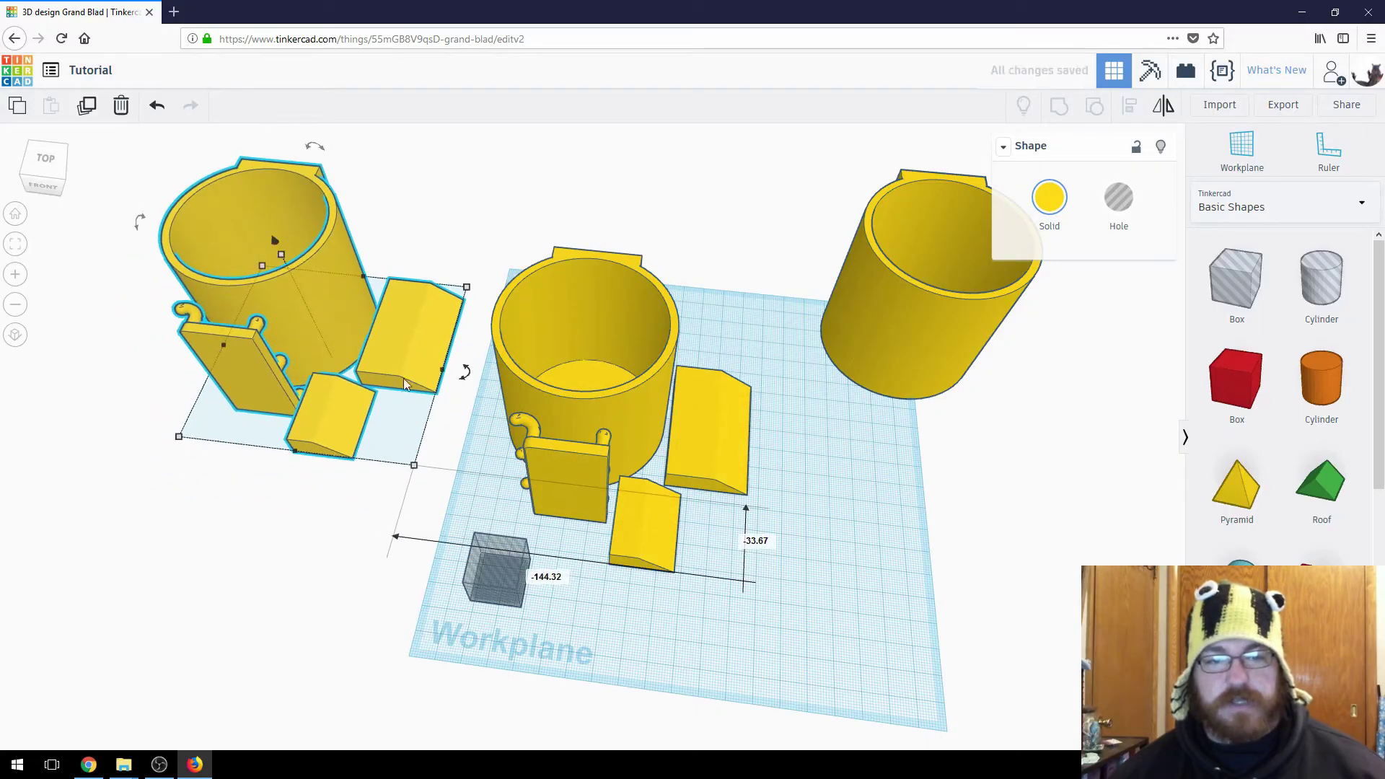
drag(498, 570, 519, 322)
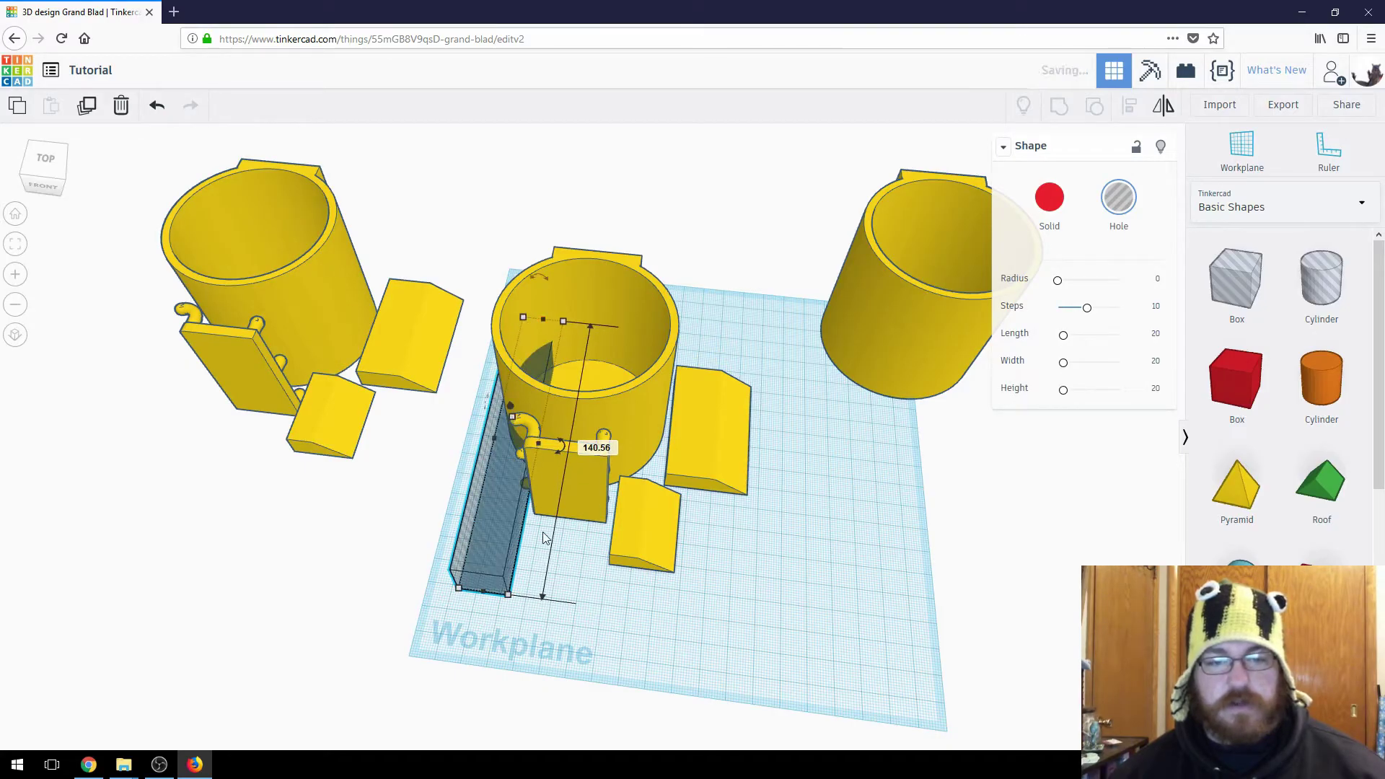
mouse_move(538, 440)
mouse_down()
mouse_move(651, 463)
mouse_move(533, 427)
mouse_move(523, 454)
mouse_up()
Widen the hole bar under the mug, raise it to about 100 tall, and add a small box hole on the front wedge.
click(492, 573)
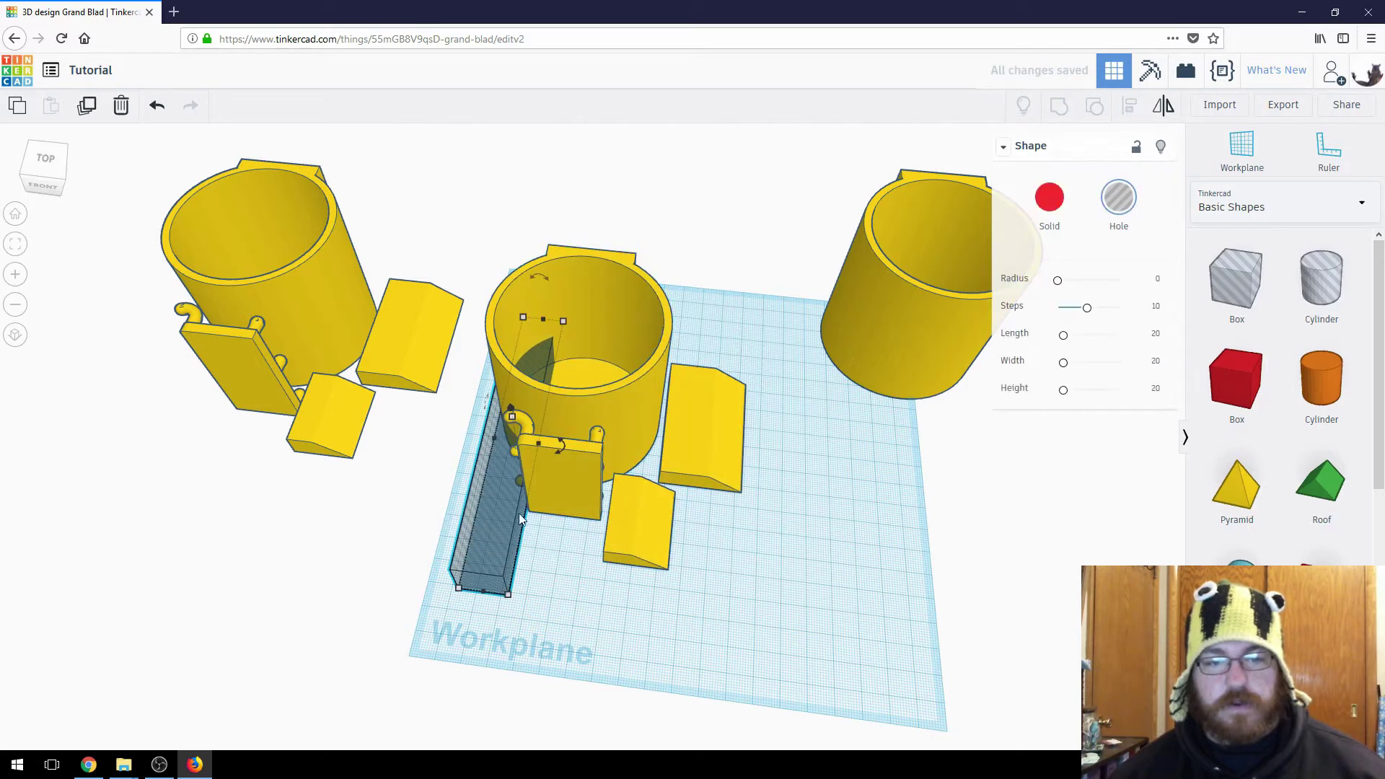
drag(538, 443, 654, 471)
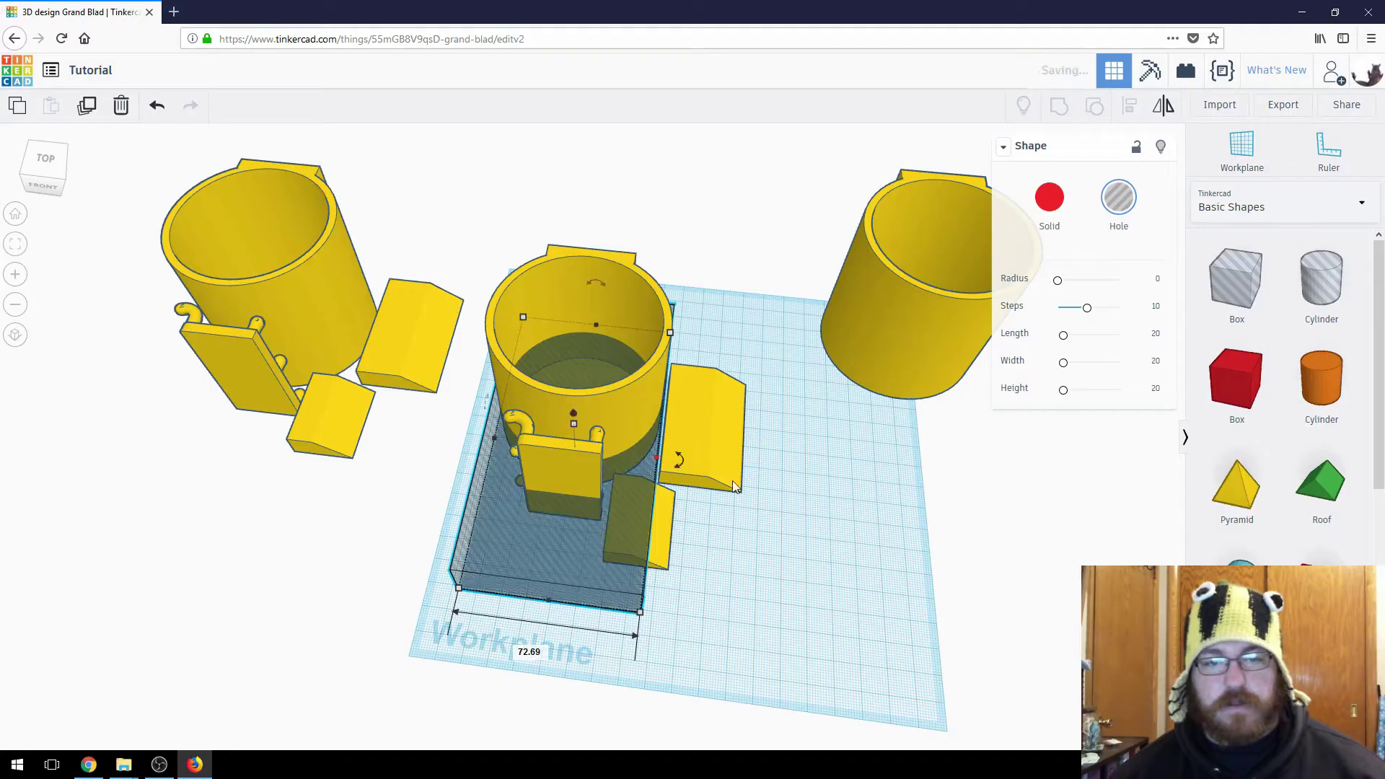
right_drag(732, 481, 571, 434)
drag(564, 401, 557, 300)
right_drag(557, 300, 1087, 157)
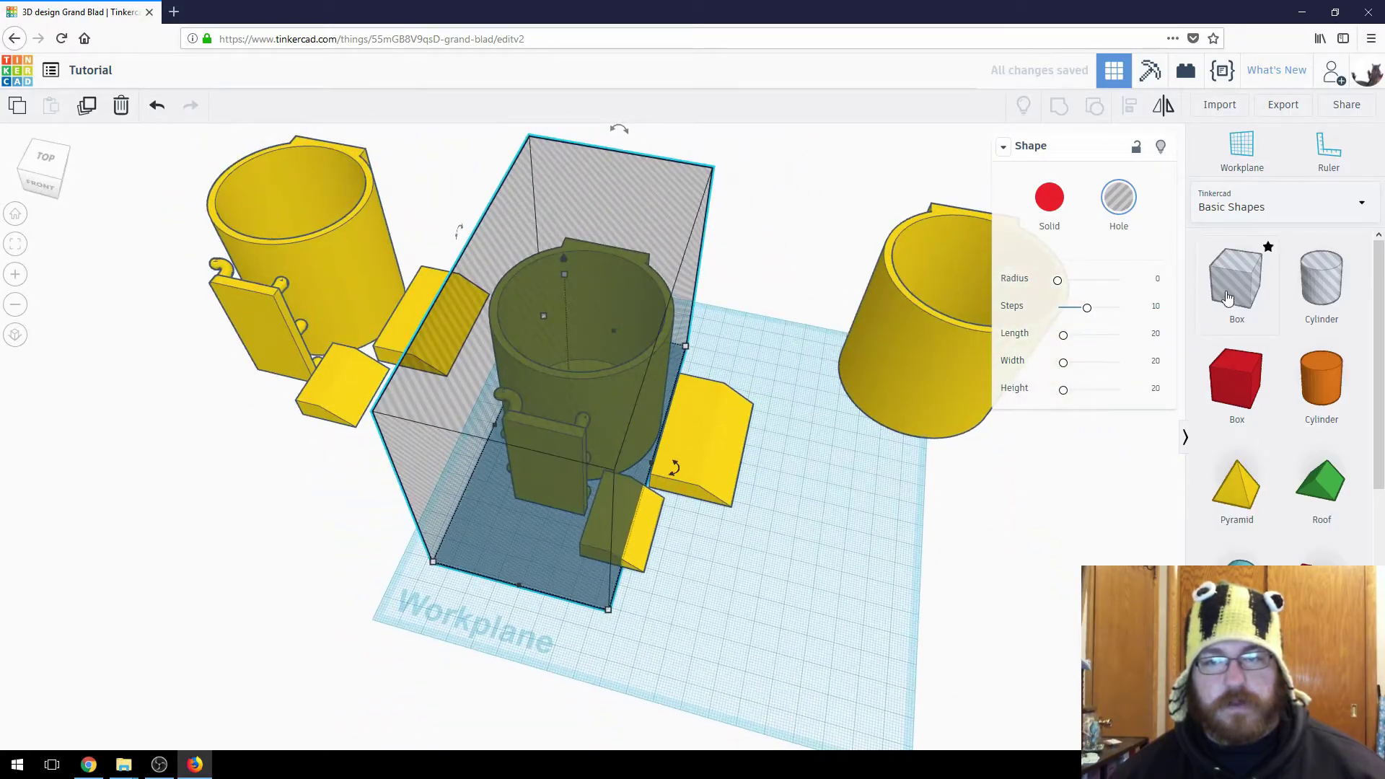
drag(1228, 297, 646, 511)
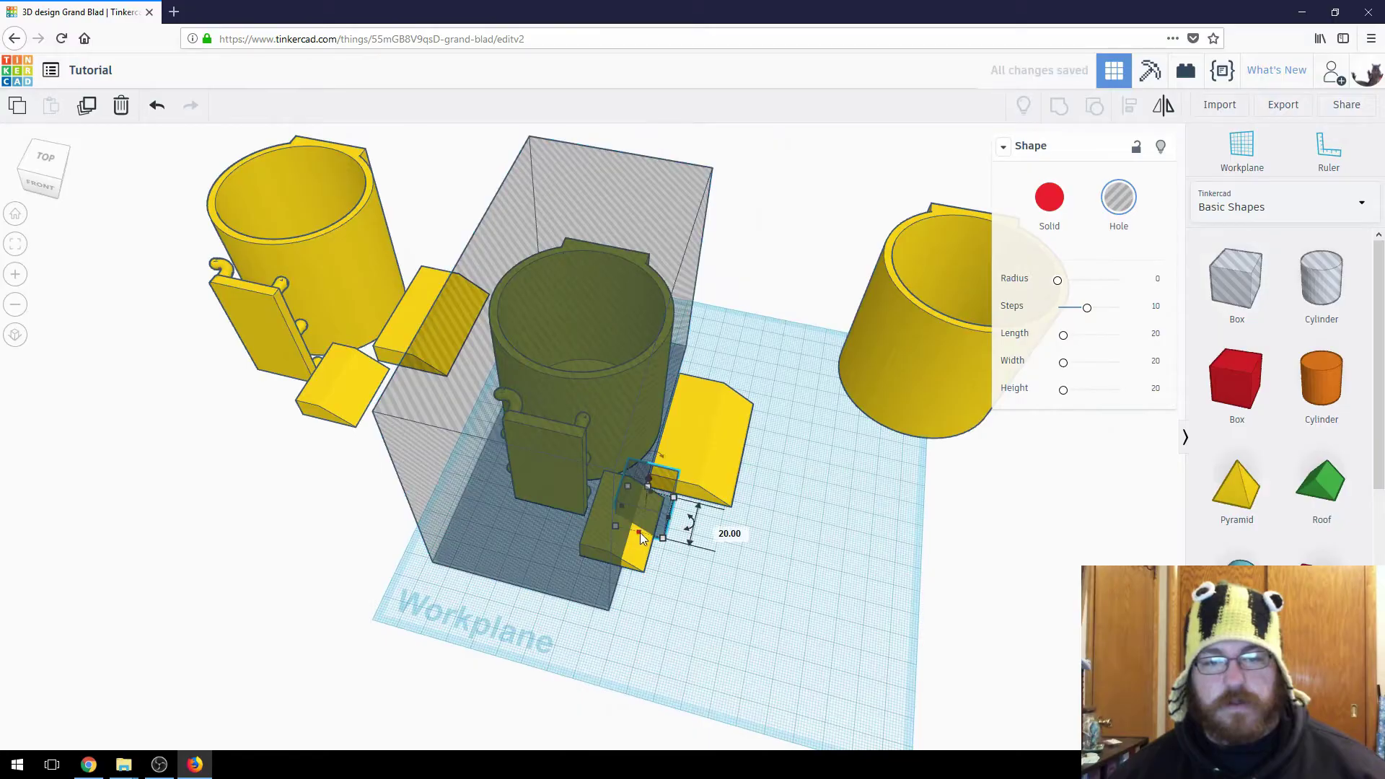
right_drag(764, 624, 755, 540)
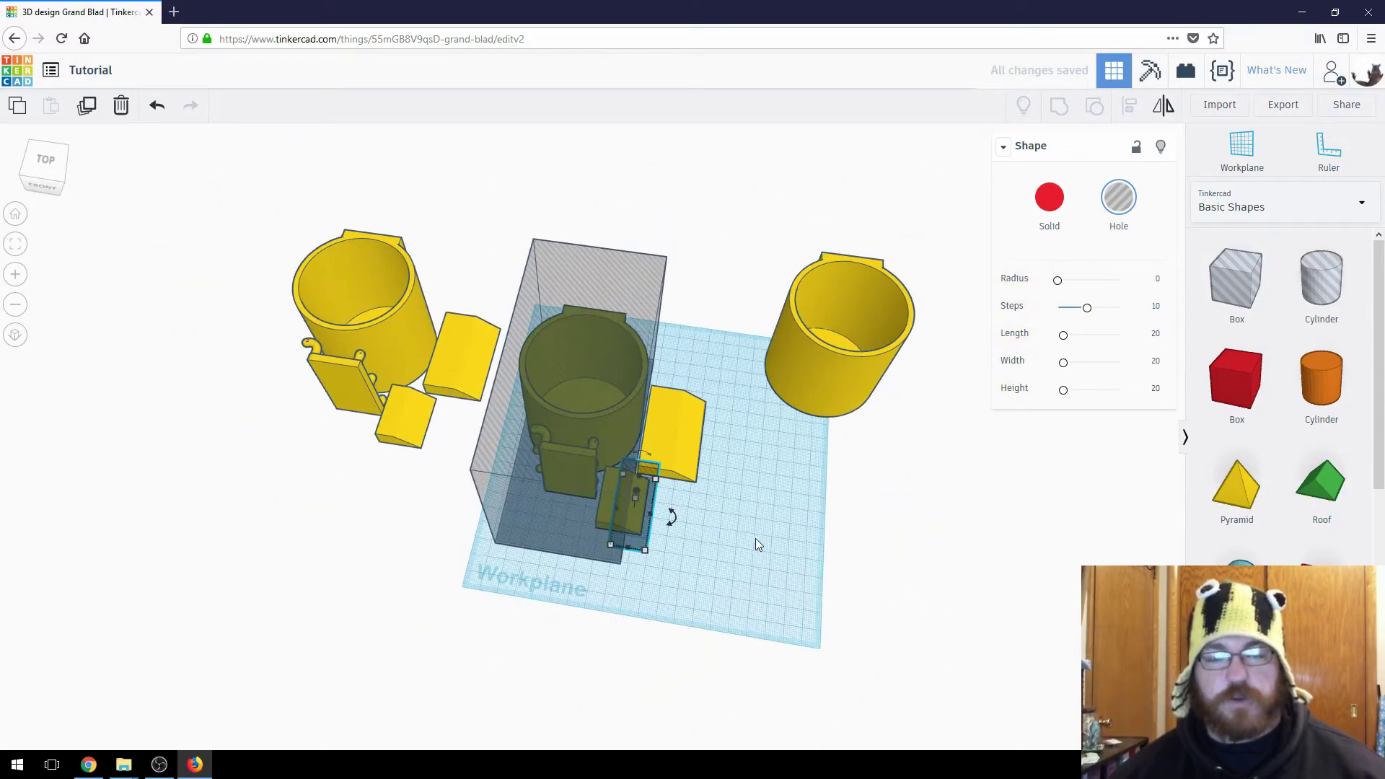
Group the mug with the box holes to cut it, and move the leftover wedge to the right.
shift+click(553, 372)
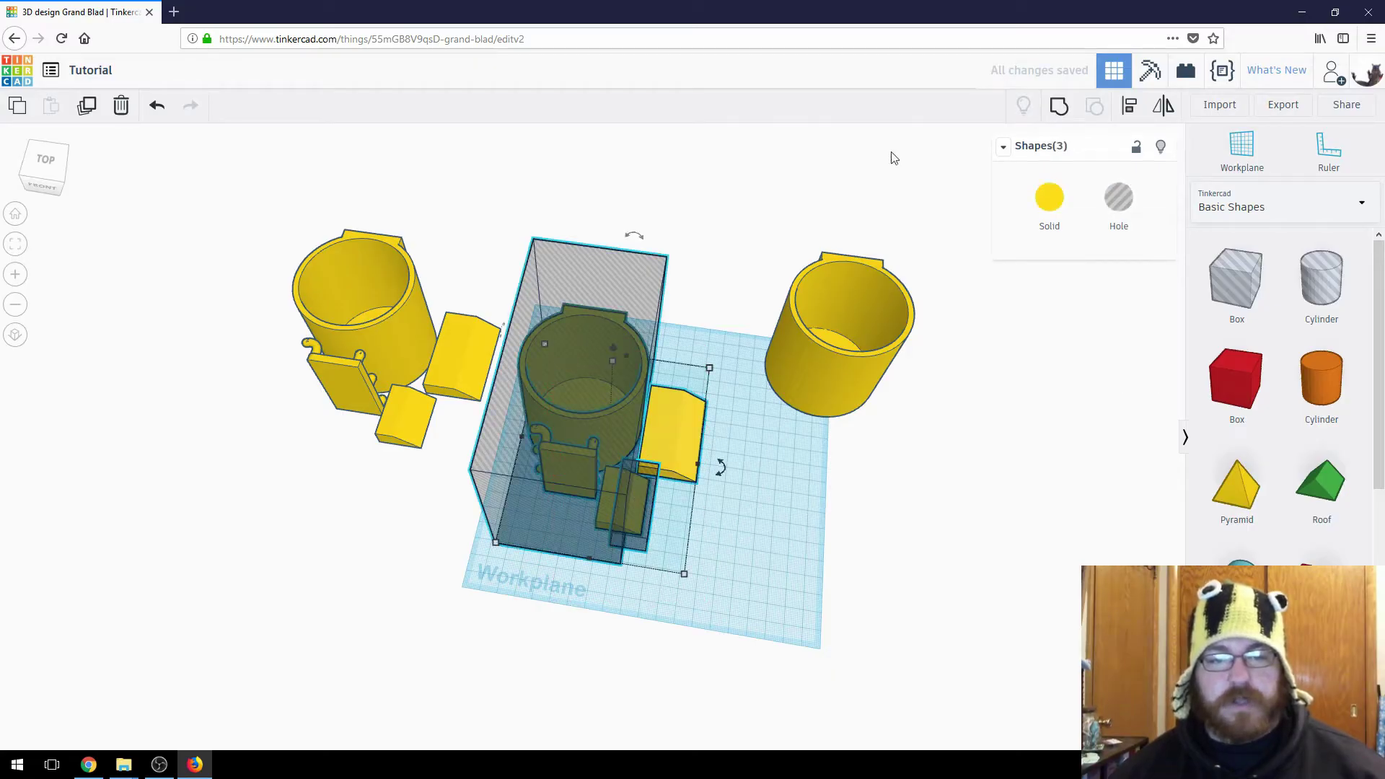
click(1059, 109)
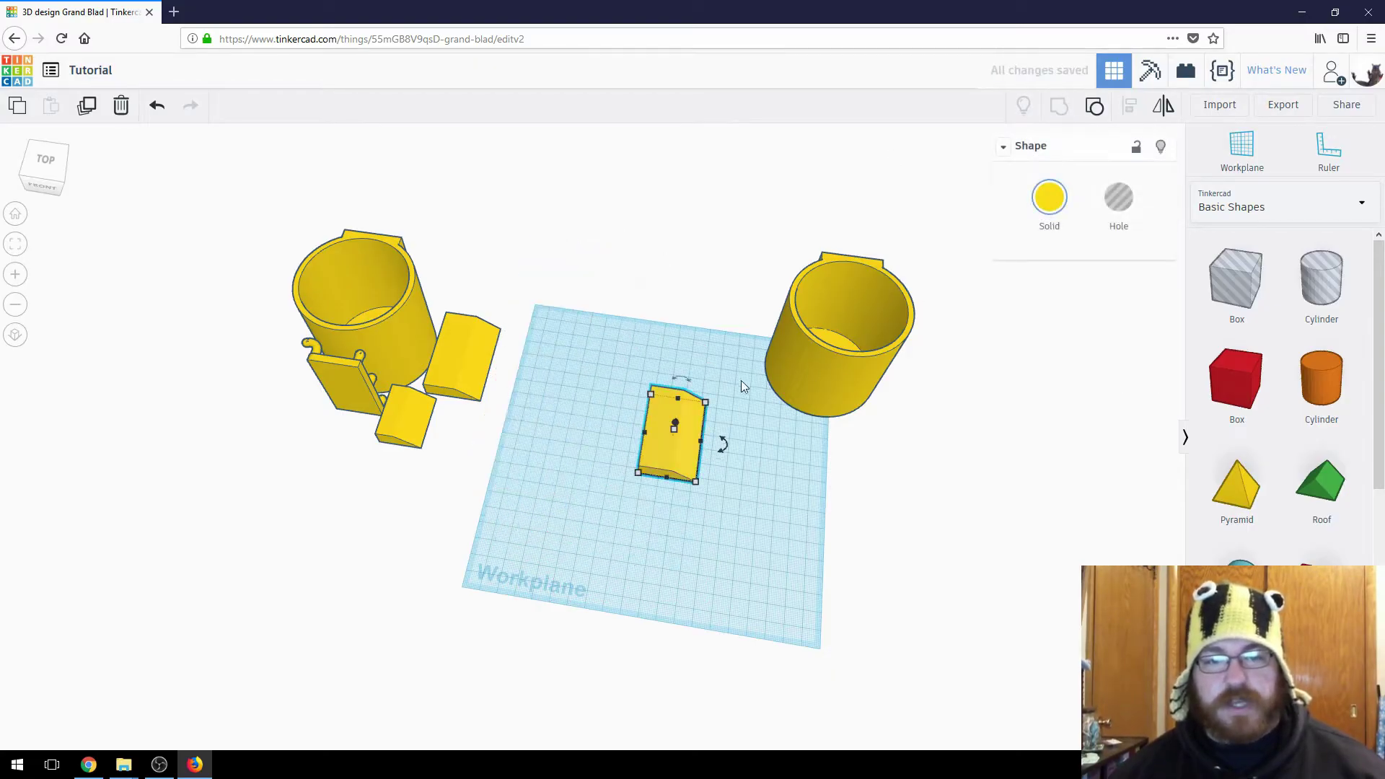
drag(666, 458, 995, 422)
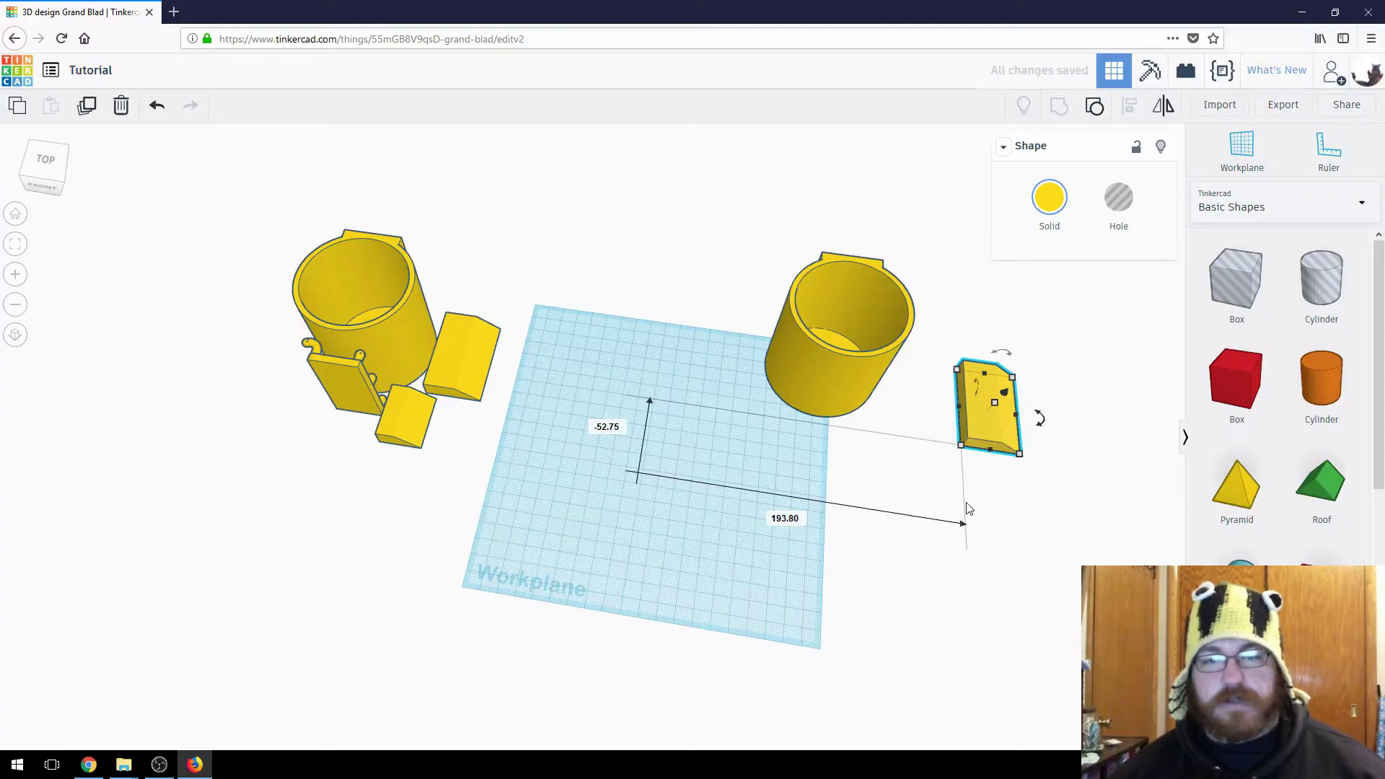
click(558, 488)
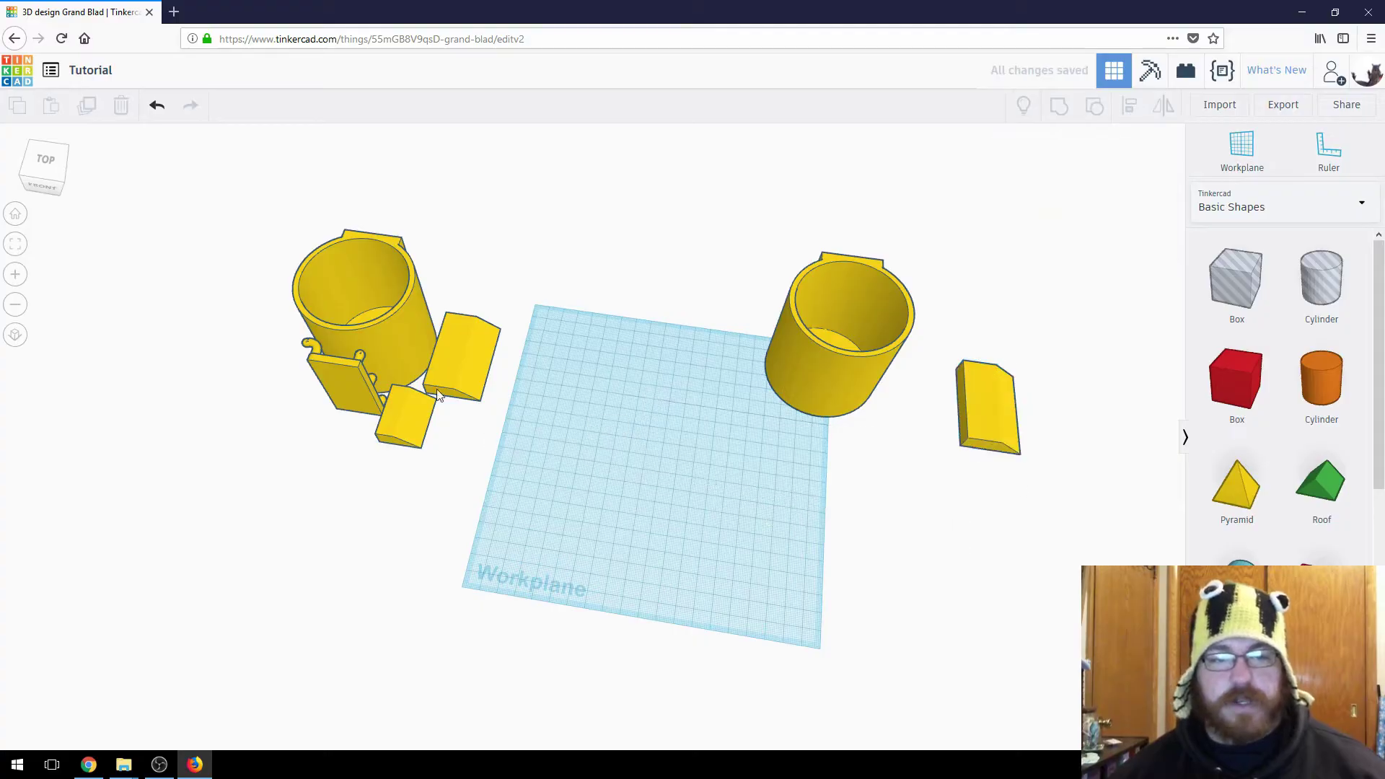
Move the plain cylinder to the workplane centre and inspect it from several angles.
click(370, 316)
drag(844, 371, 683, 423)
click(987, 425)
right_drag(986, 437, 740, 432)
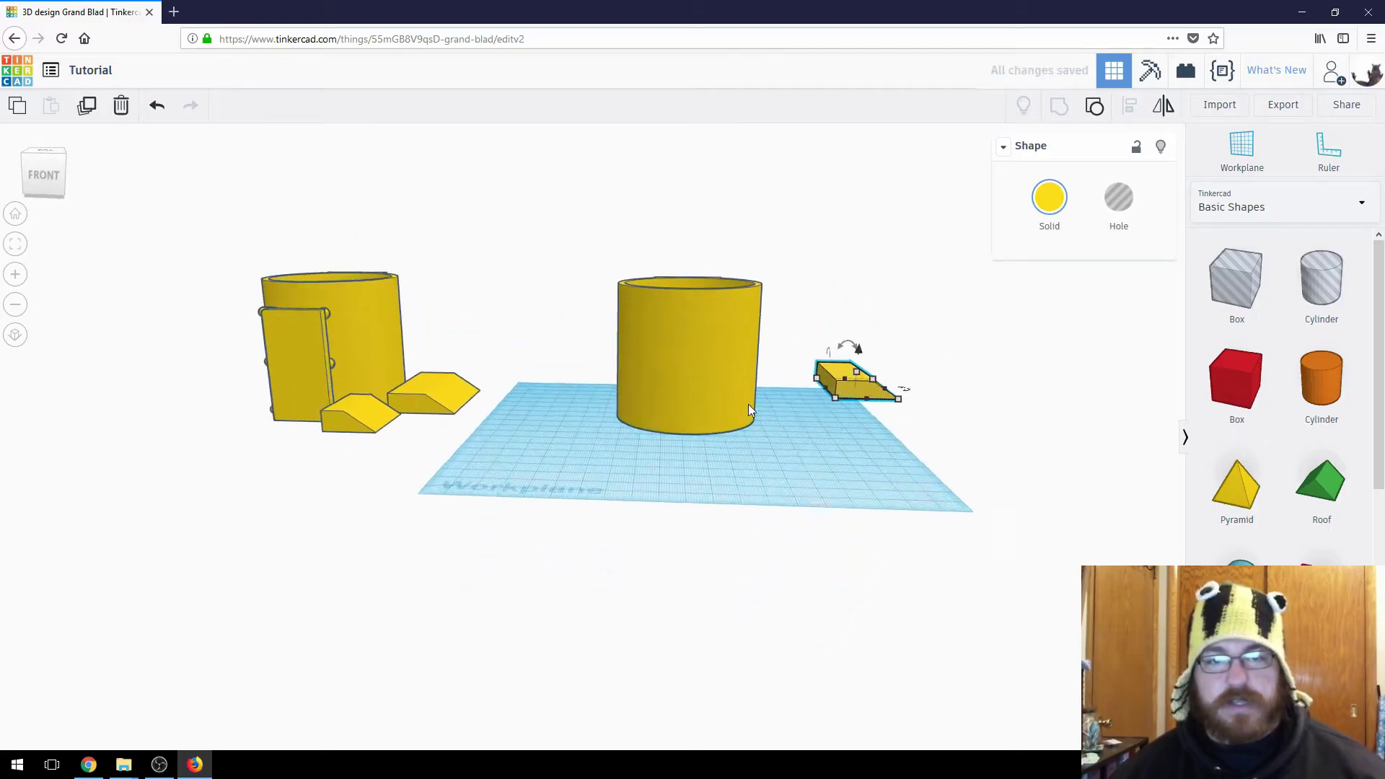
scroll(940, 420, up, 5)
right_drag(941, 421, 811, 349)
click(788, 444)
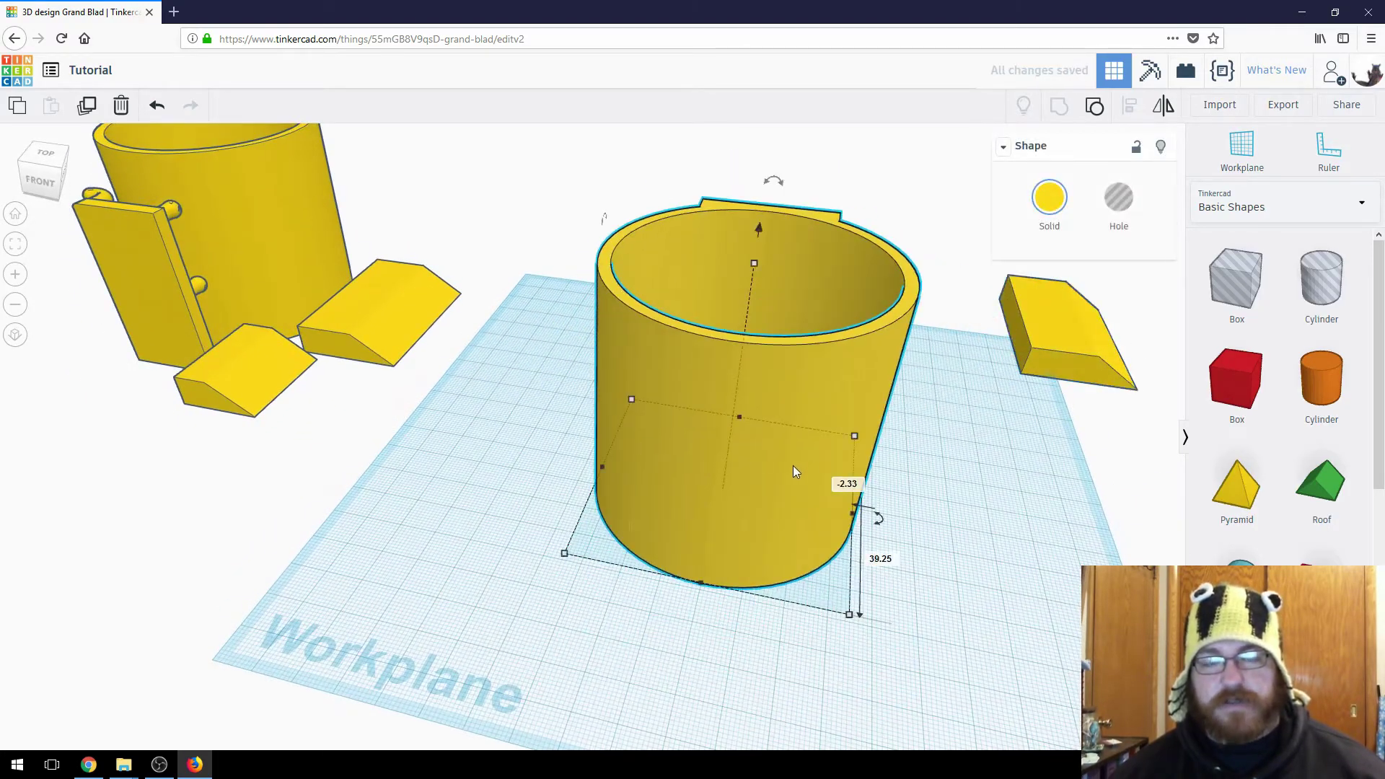
right_drag(792, 465, 844, 414)
right_drag(869, 460, 647, 416)
scroll(826, 505, down, 3)
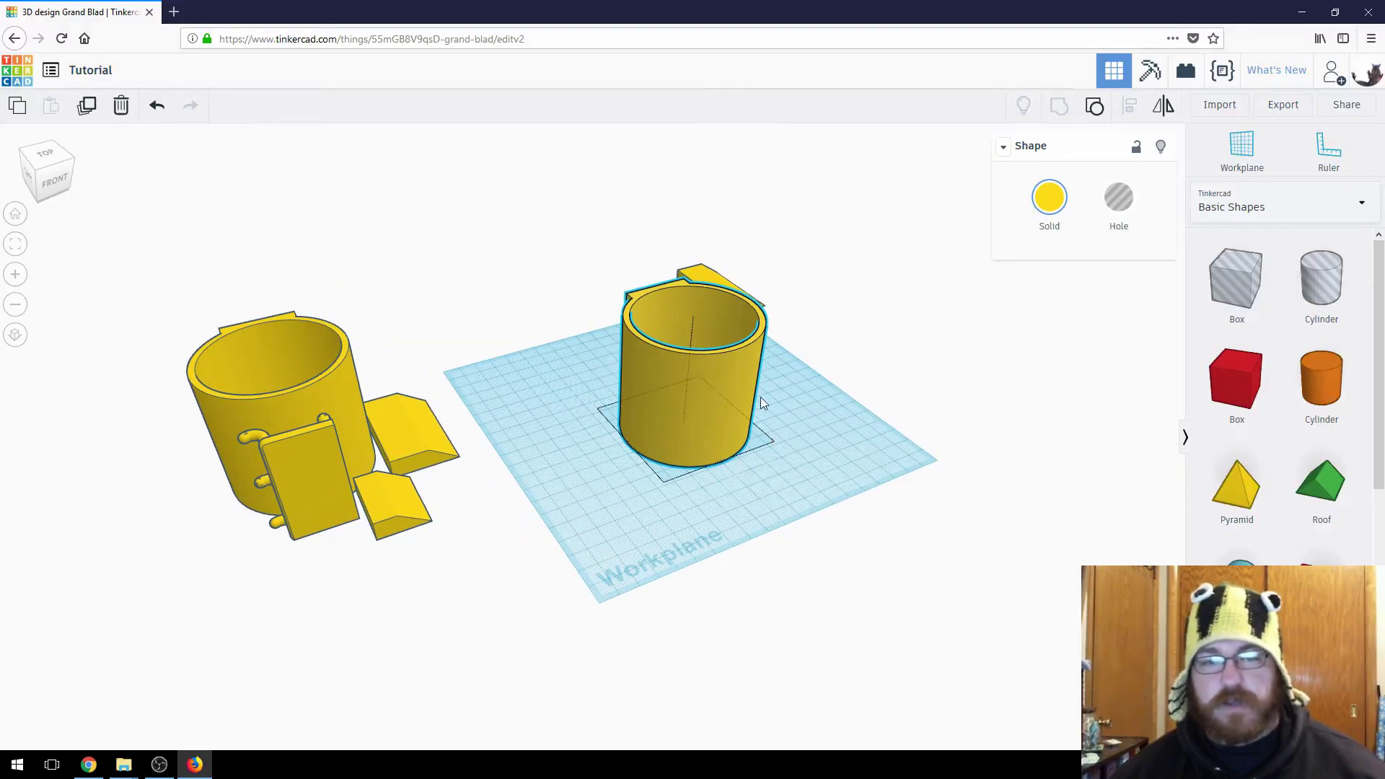
right_drag(760, 396, 740, 417)
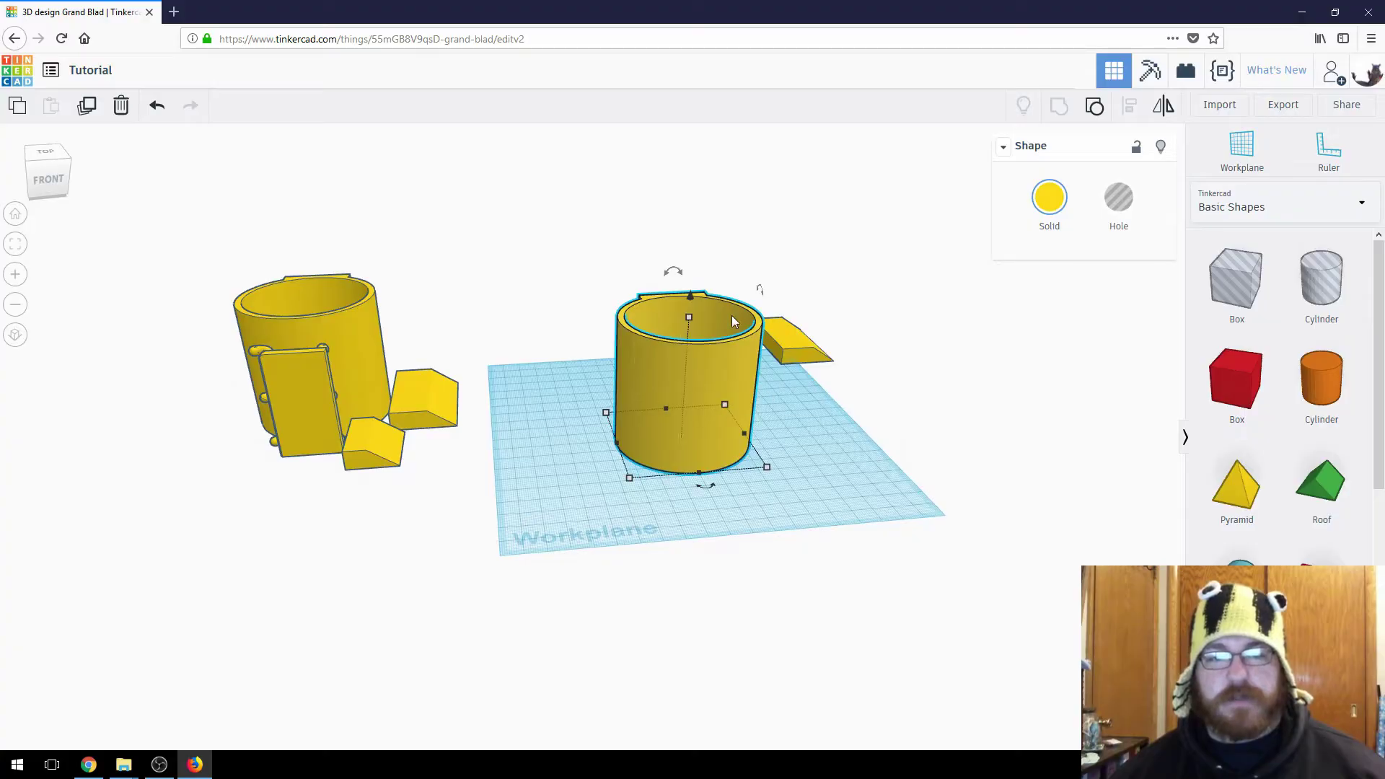
Add a 64-sided orange cylinder, rotate it 90°, stretch it to 51.01 tall and raise it.
right_drag(733, 321, 667, 410)
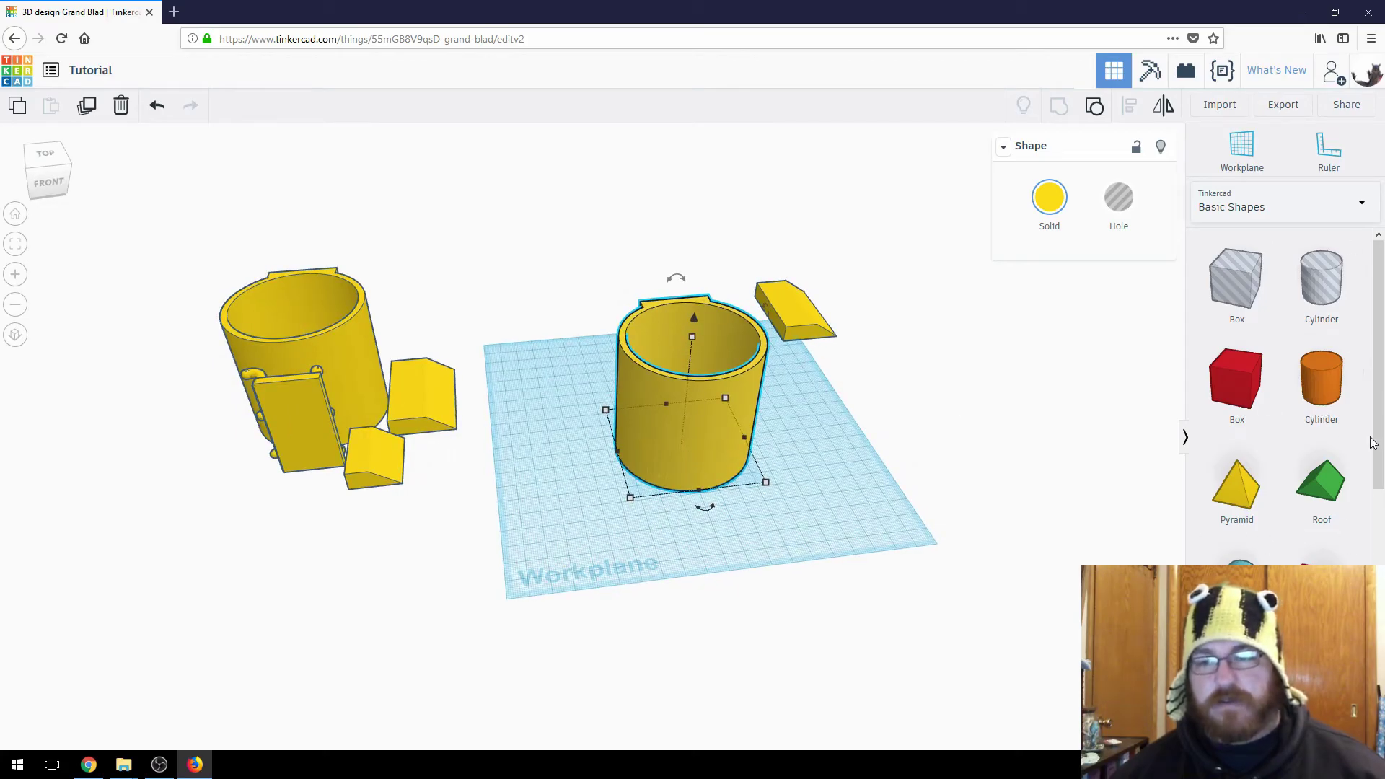
drag(1321, 382, 825, 507)
right_drag(826, 507, 812, 422)
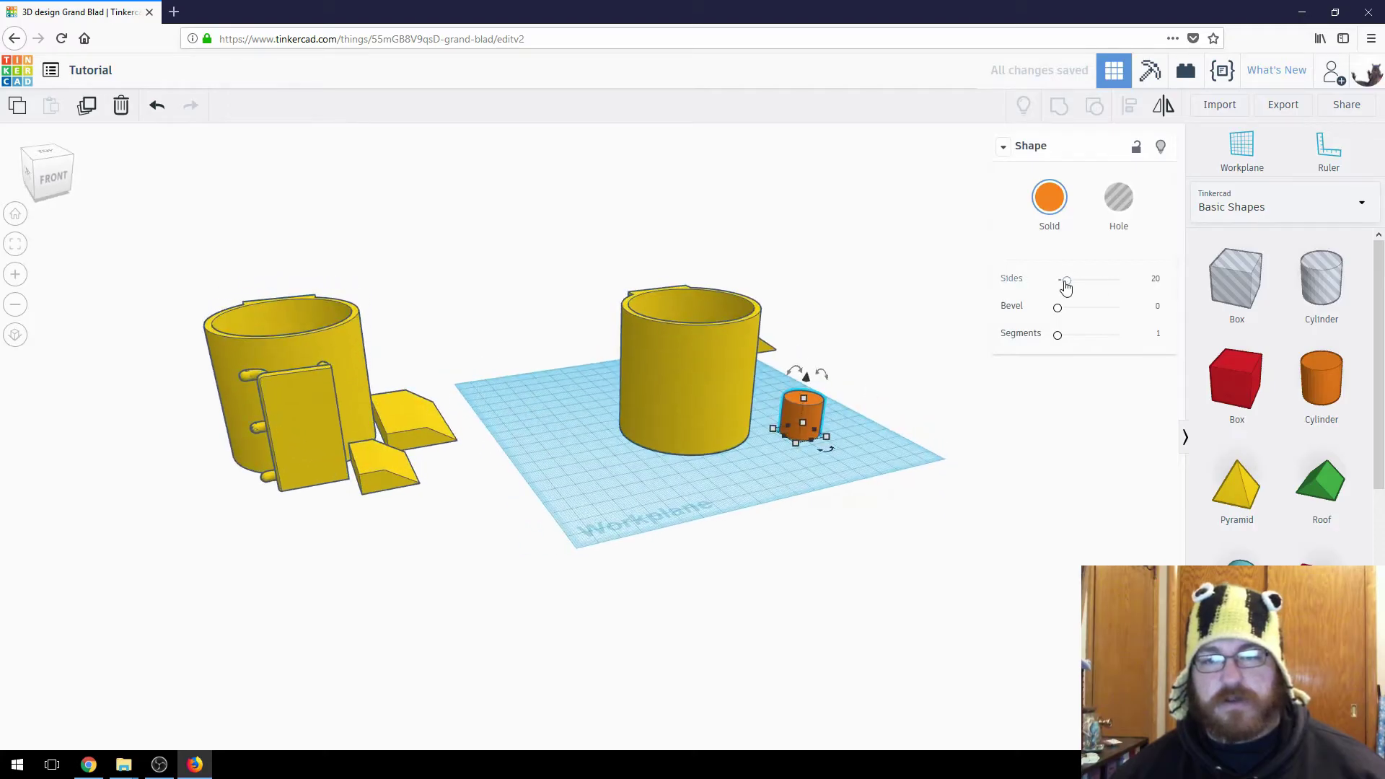
drag(1066, 281, 1120, 280)
drag(823, 368, 836, 421)
right_drag(834, 420, 783, 453)
drag(788, 448, 793, 388)
drag(809, 492, 891, 487)
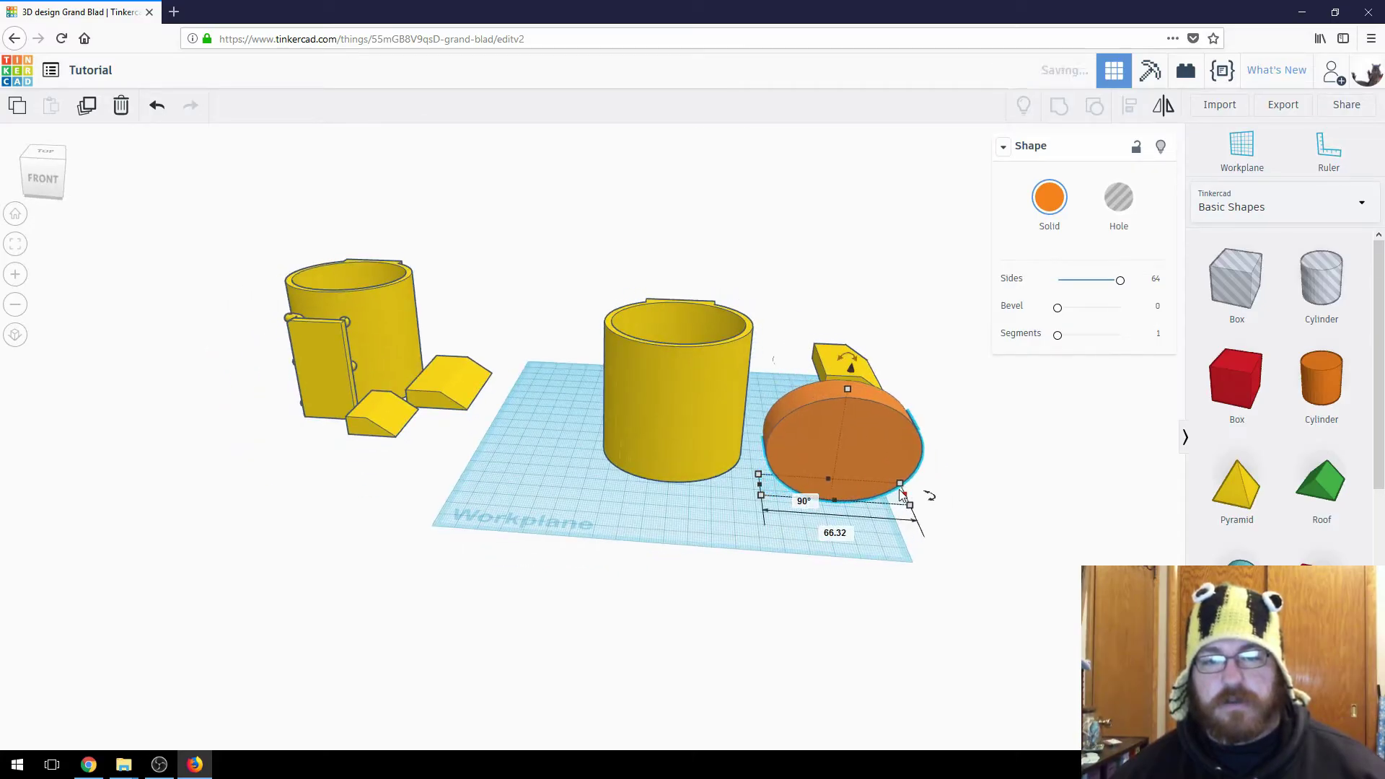
drag(790, 430, 672, 437)
drag(666, 363, 689, 229)
Tilt the orange cylinder 90° onto its side beside the cup and narrow its thickness.
right_drag(679, 323, 654, 602)
right_drag(757, 352, 469, 408)
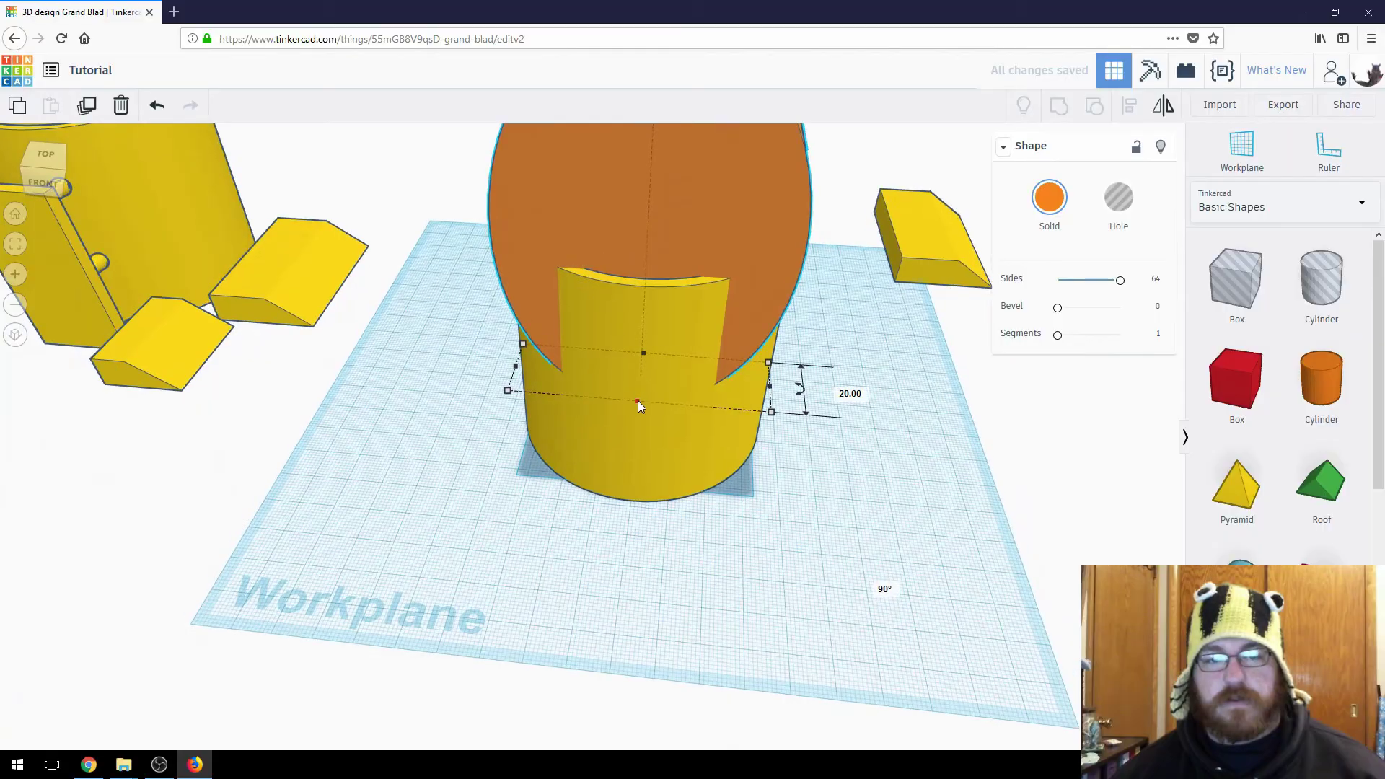
drag(637, 401, 623, 486)
right_drag(622, 486, 779, 266)
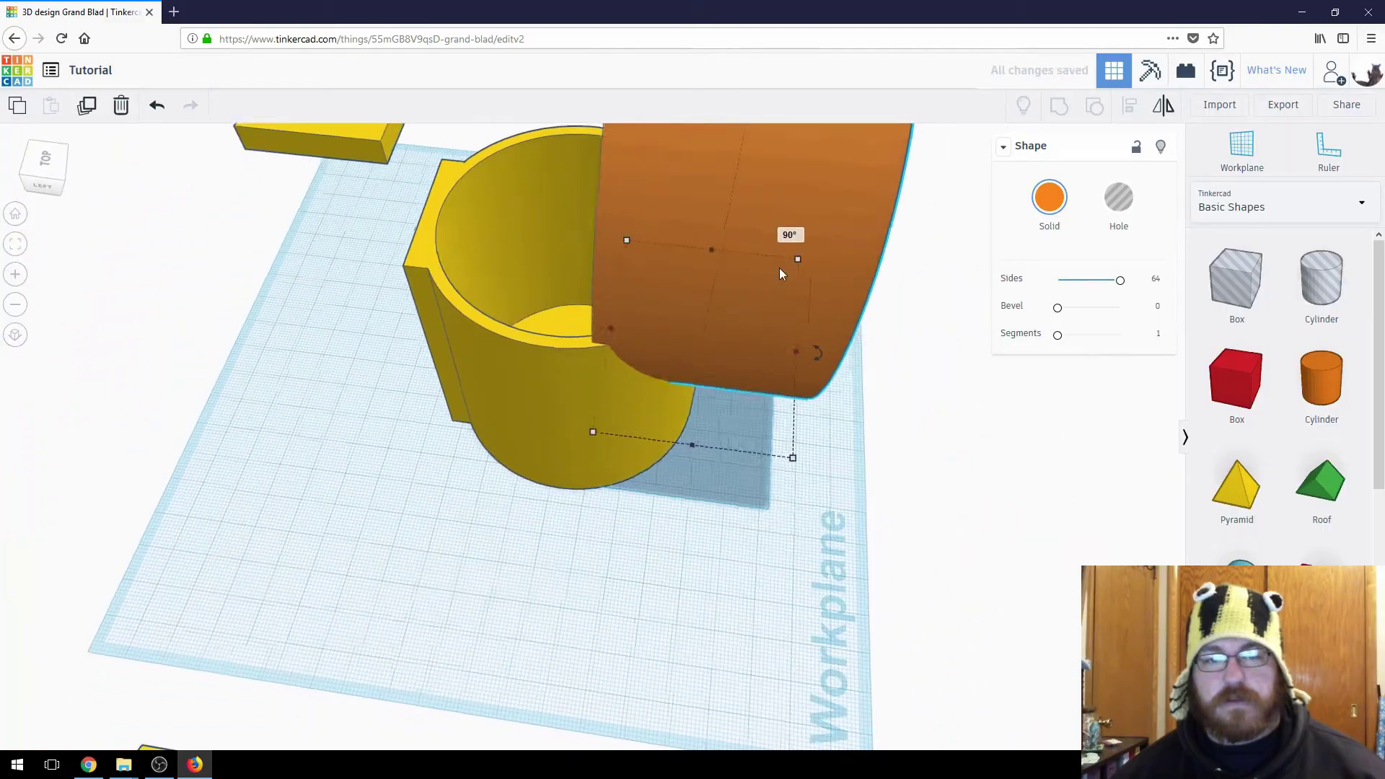
drag(779, 268, 712, 287)
right_drag(828, 413, 695, 368)
drag(696, 367, 650, 384)
right_drag(651, 383, 751, 555)
Align the orange cylinder centred on the cup.
drag(753, 555, 511, 315)
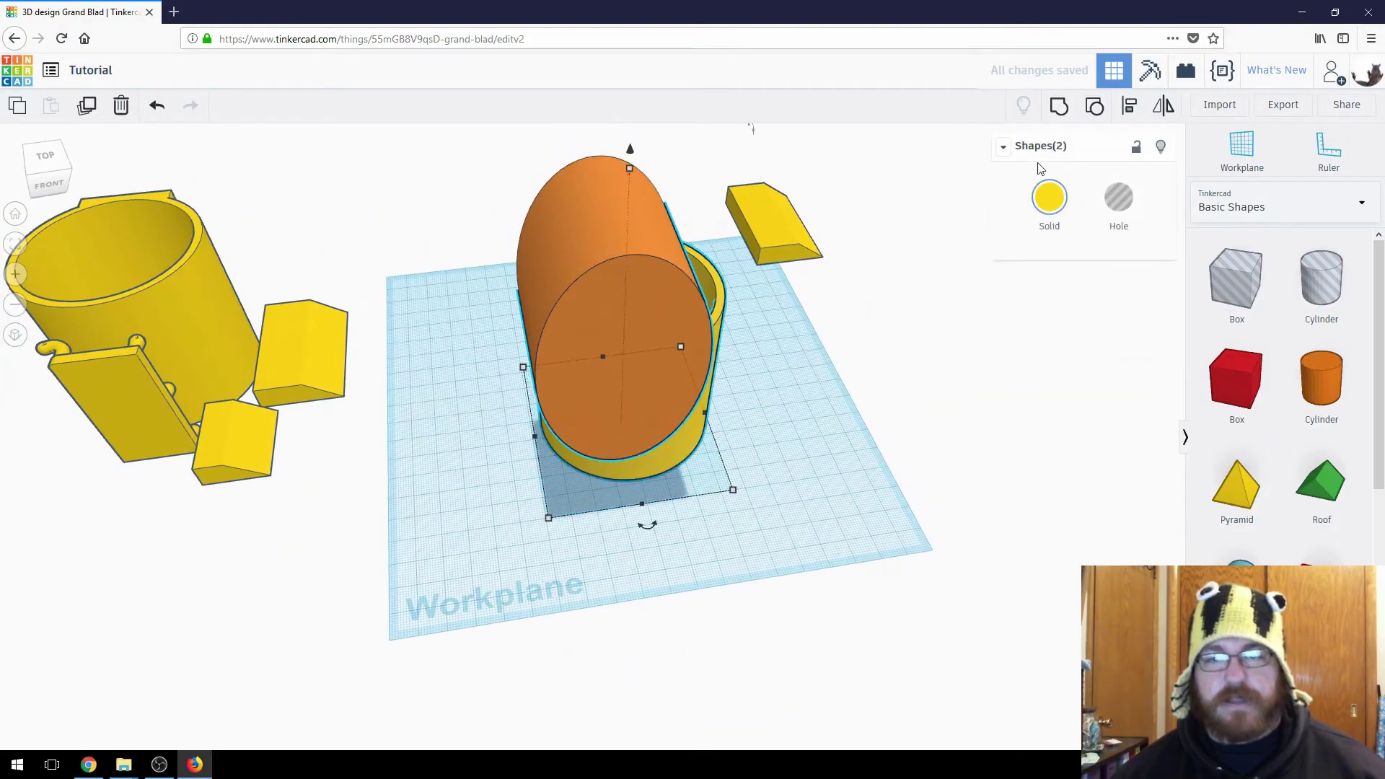
click(1129, 107)
click(646, 523)
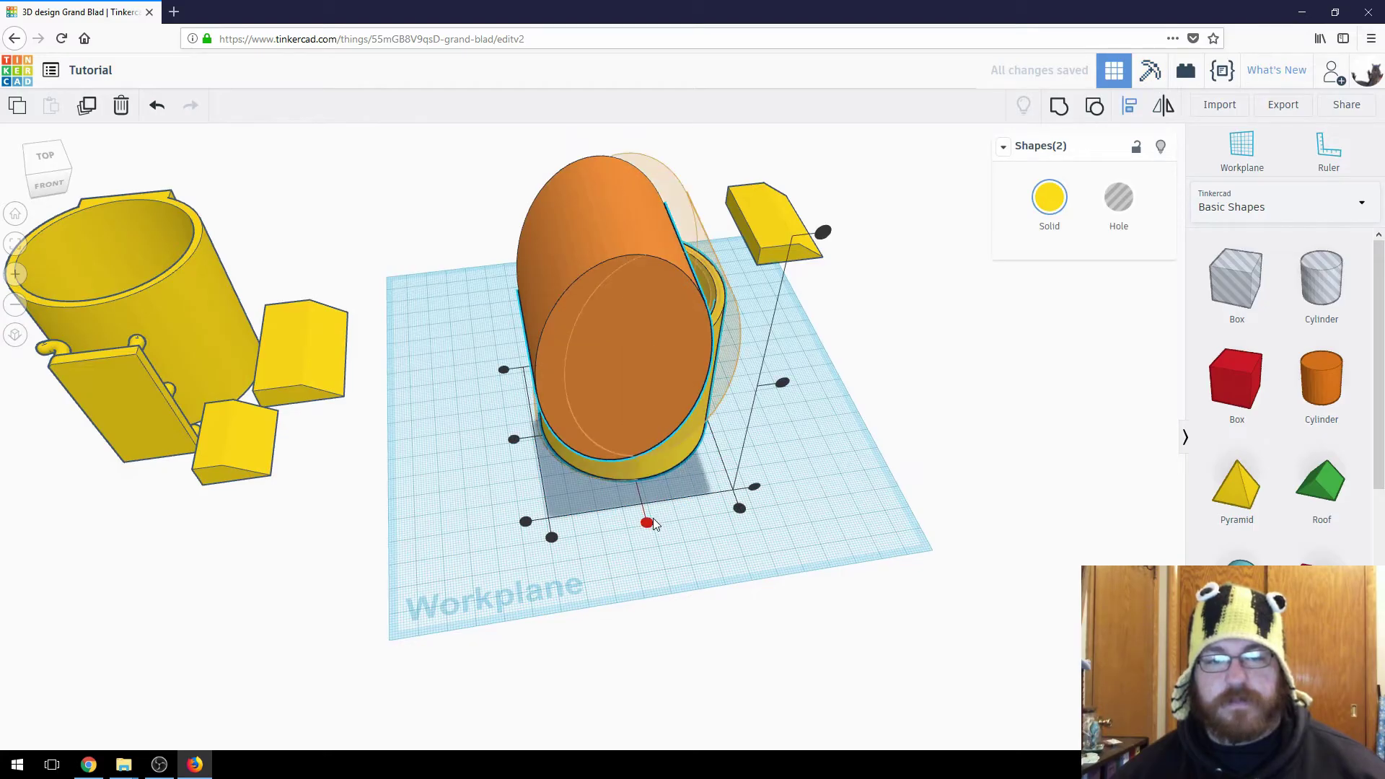
click(678, 563)
Make the orange cylinder a hole and group it with the cup to cut the front scoop.
right_drag(687, 552, 797, 208)
click(685, 216)
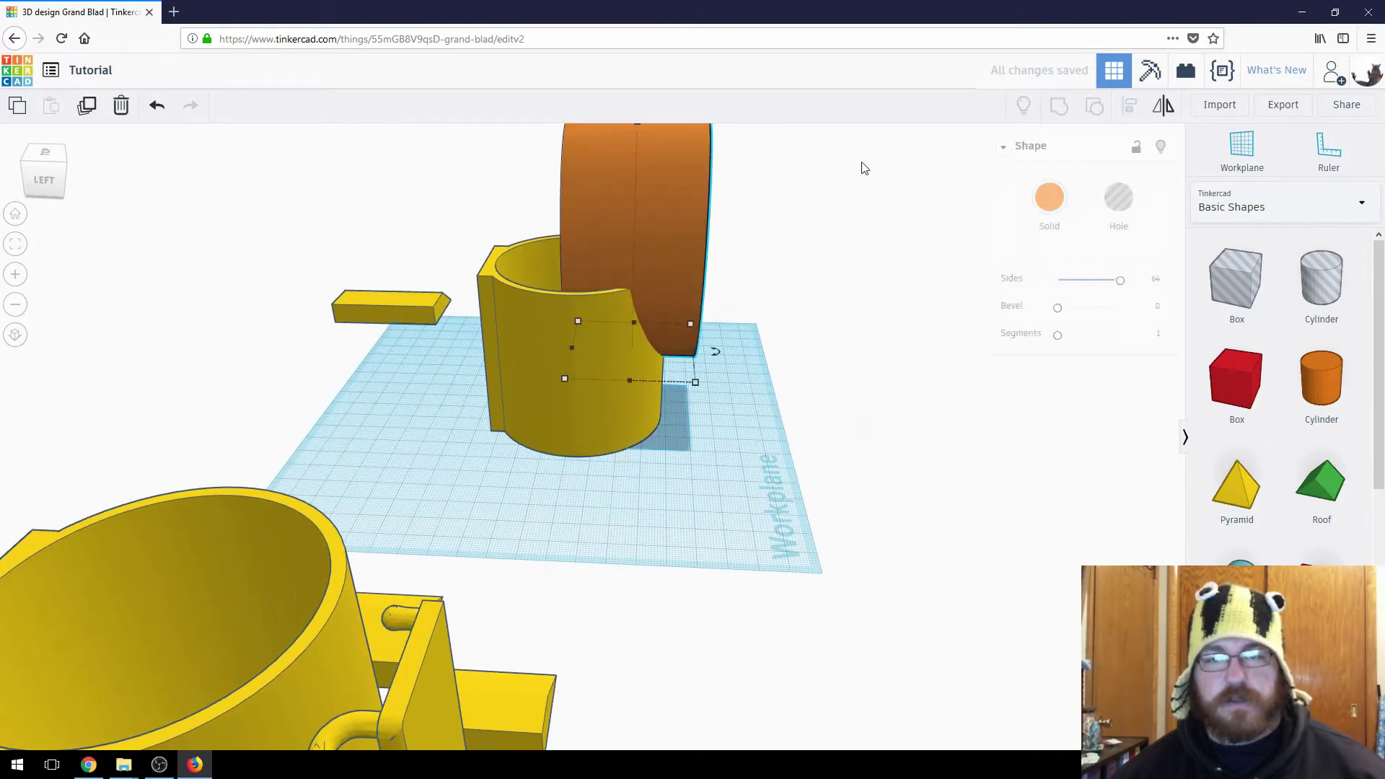
click(1117, 202)
click(917, 445)
right_drag(916, 445, 782, 502)
drag(771, 511, 461, 196)
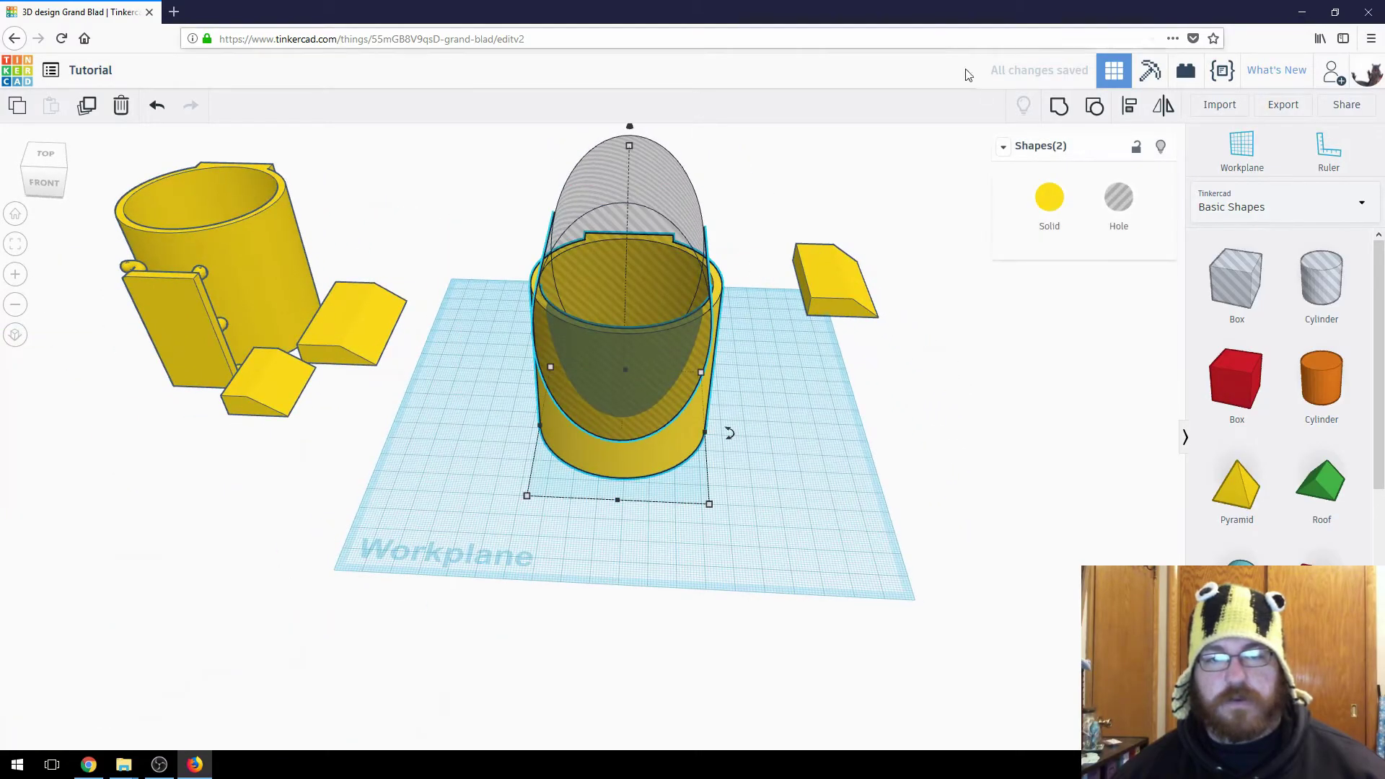
click(1059, 106)
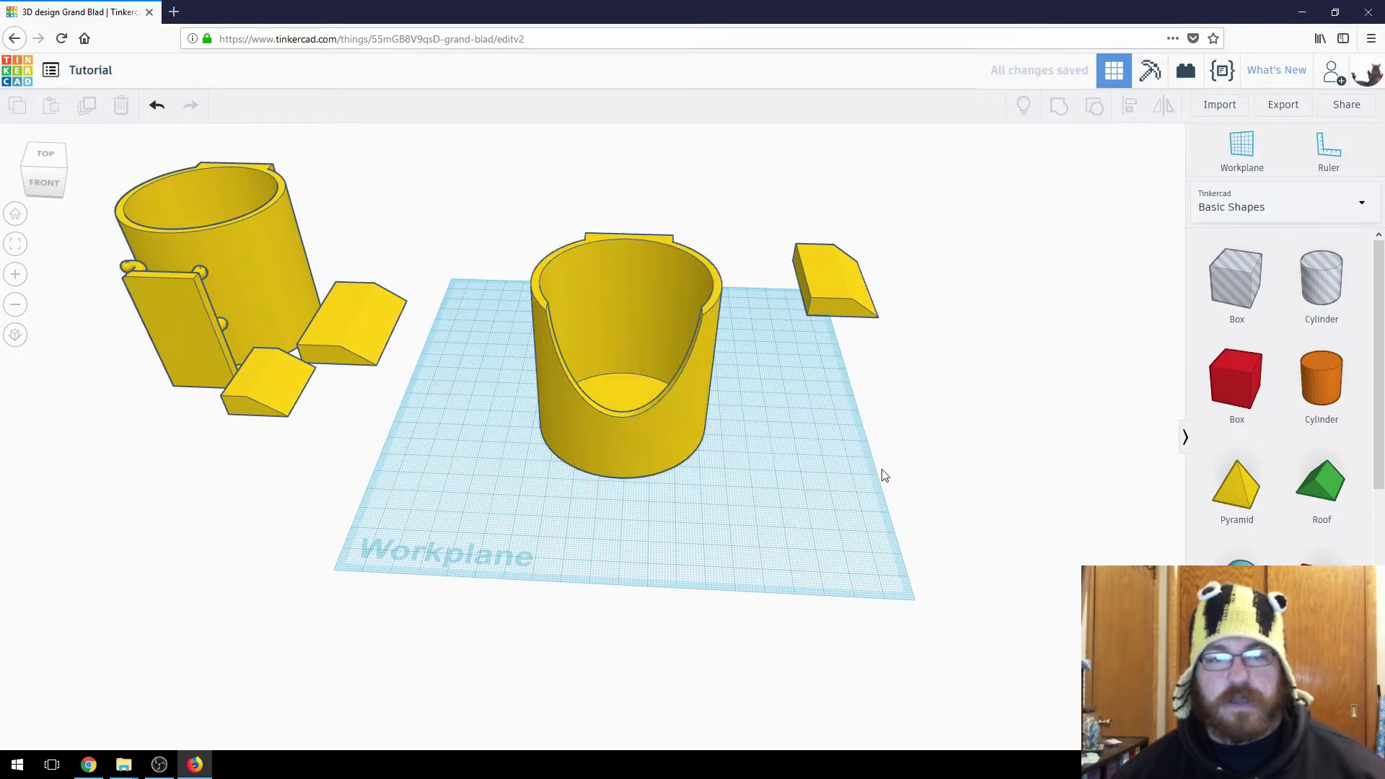
mouse_move(884, 473)
right_down()
mouse_move(919, 525)
mouse_move(875, 455)
right_up()
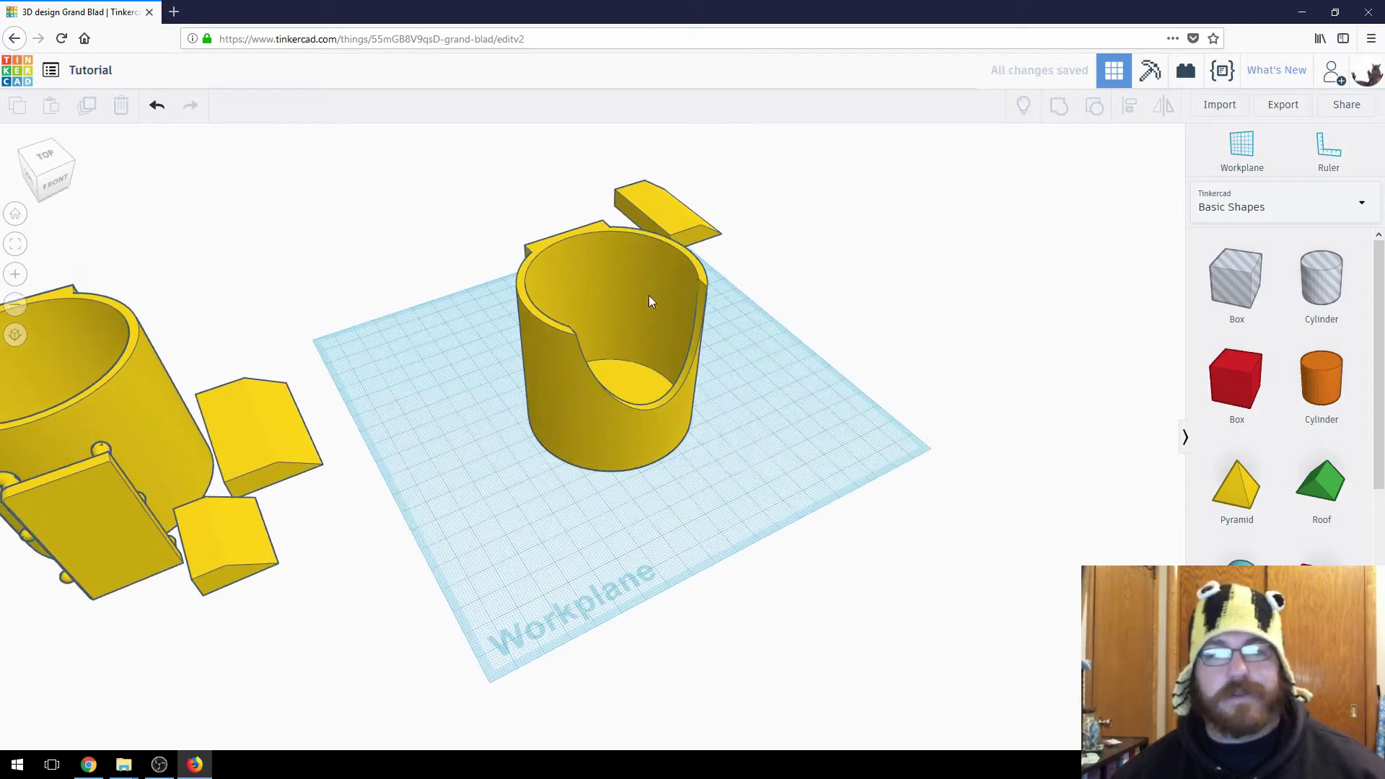
right_drag(650, 302, 1372, 374)
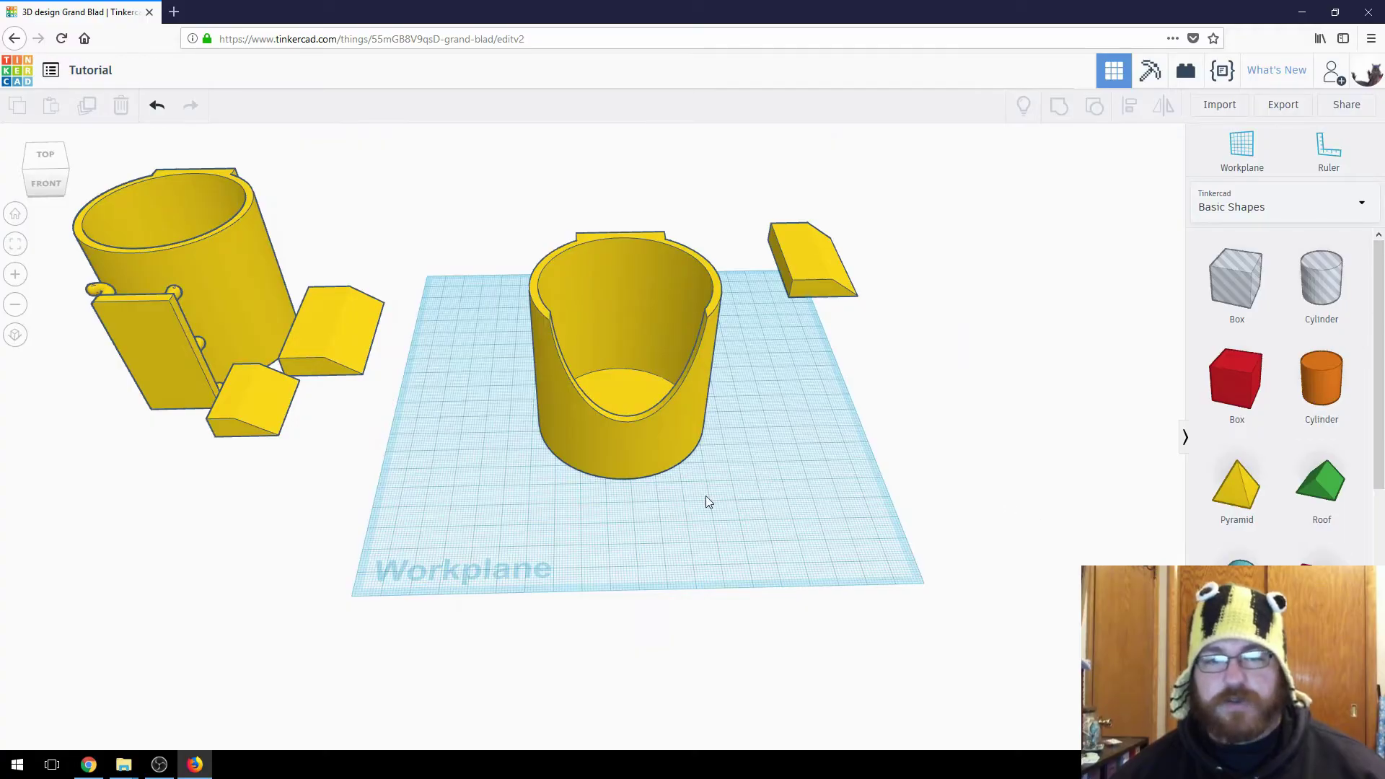
right_drag(707, 496, 1342, 390)
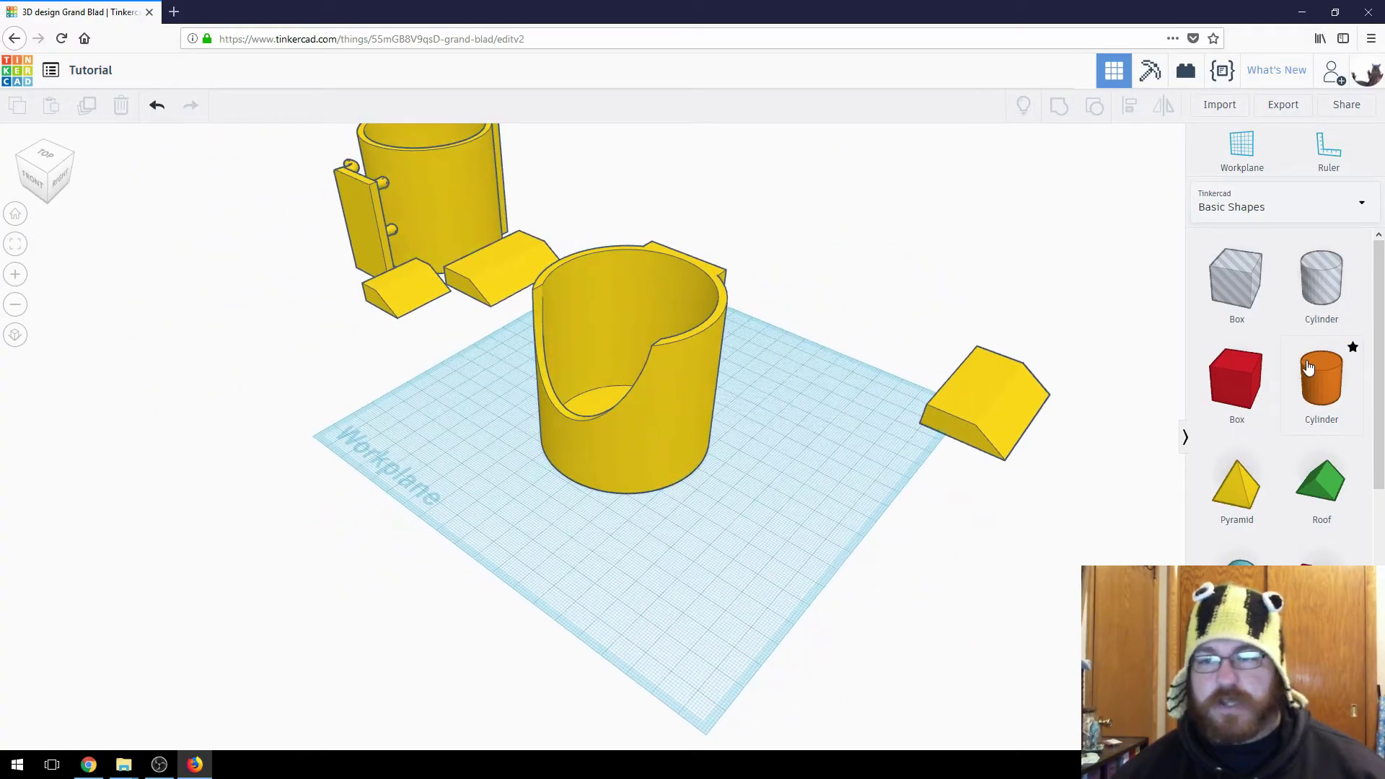
drag(1309, 368, 628, 538)
Give the new cylinder 64 sides, tip it 90° onto its side, and lift it against the cup wall.
right_drag(708, 566, 703, 447)
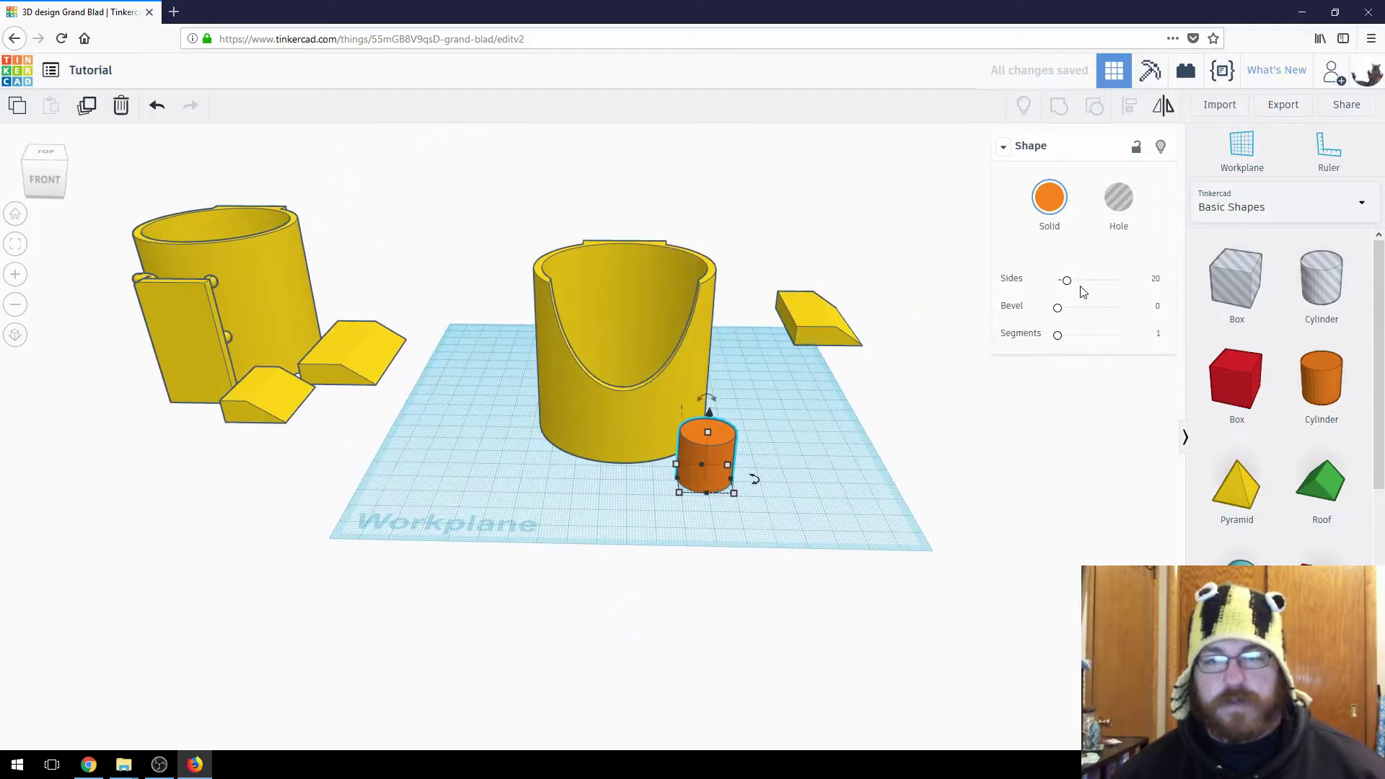
drag(1081, 287, 1120, 282)
mouse_move(705, 398)
mouse_down()
mouse_move(660, 397)
mouse_move(634, 444)
mouse_move(725, 419)
mouse_move(723, 396)
mouse_up()
right_drag(723, 395, 696, 418)
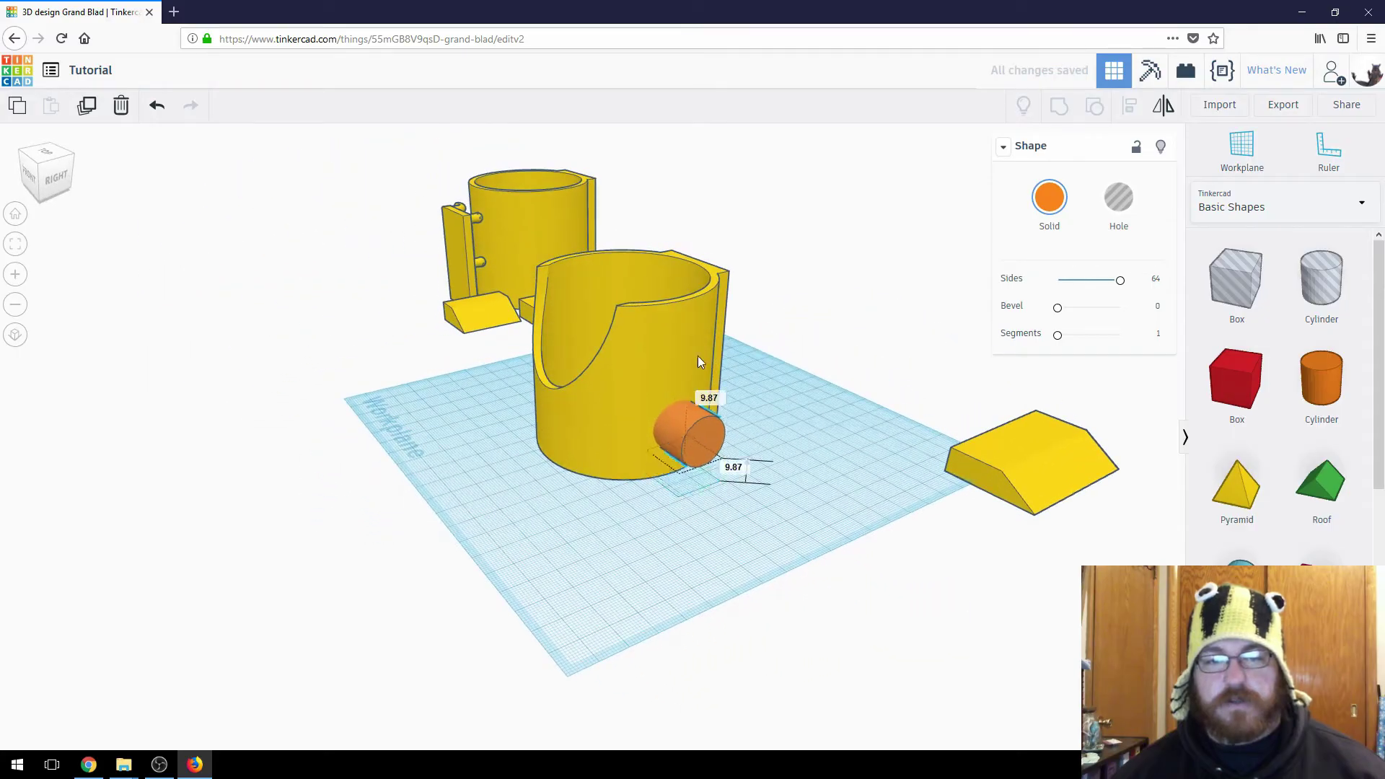
drag(698, 357, 701, 260)
Temporarily make the cup a see-through hole to check the peg, then make it solid again.
right_drag(722, 389, 709, 310)
scroll(781, 296, up, 5)
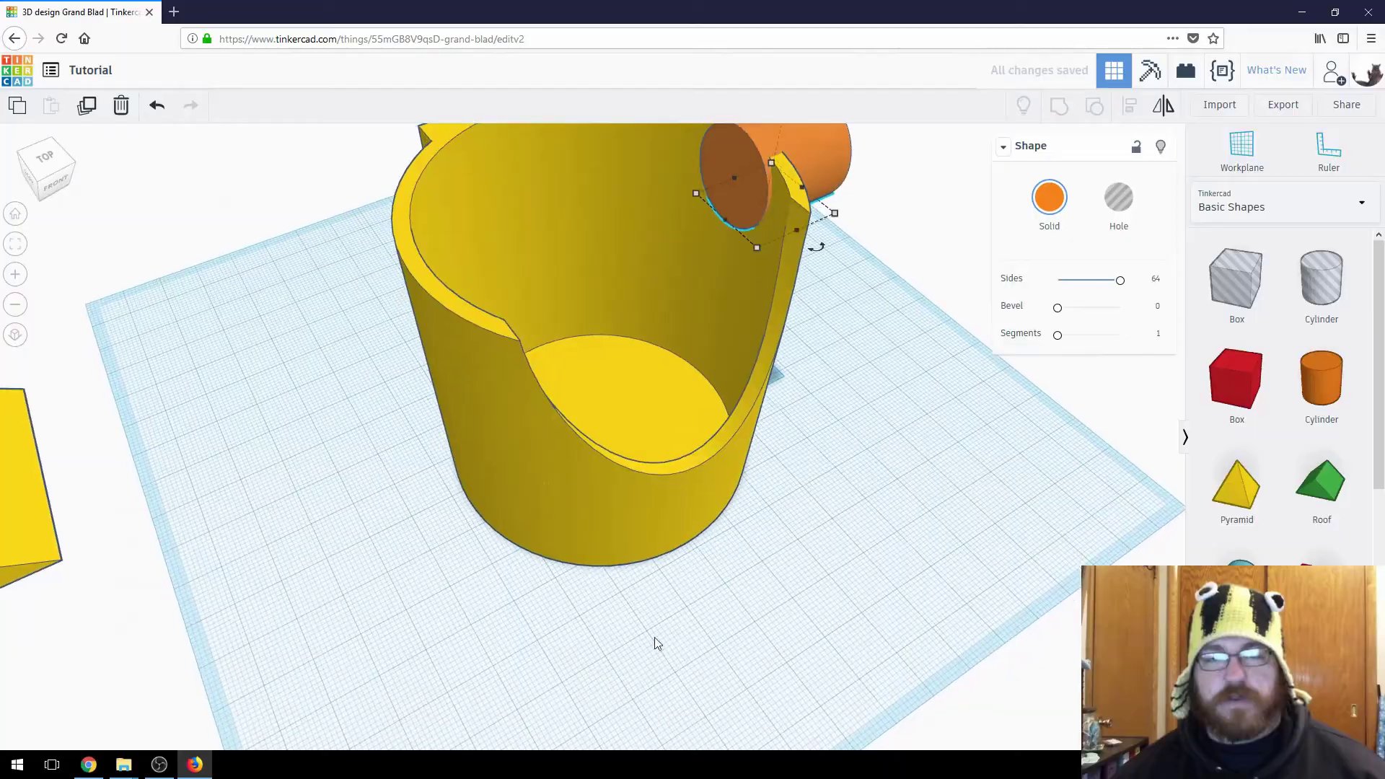
right_drag(655, 637, 720, 588)
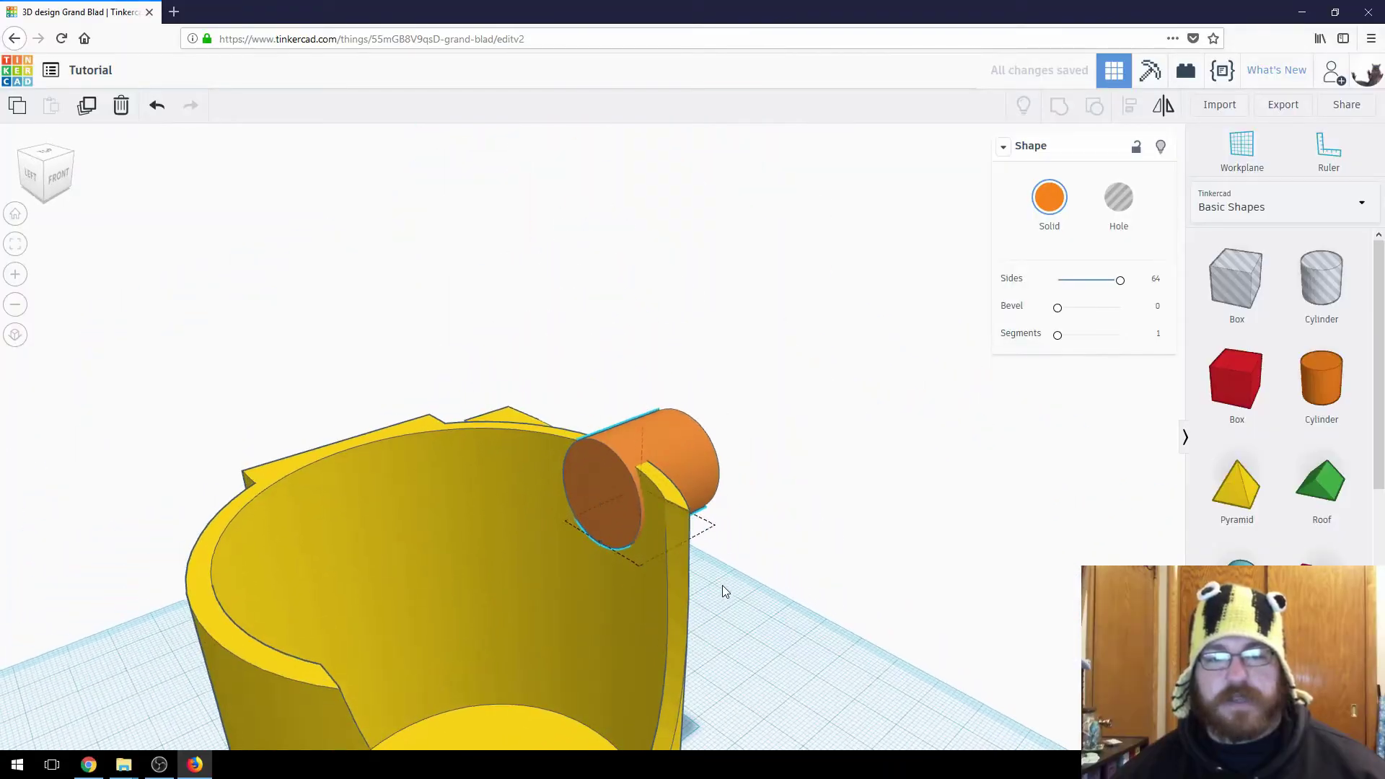
click(405, 540)
click(1119, 209)
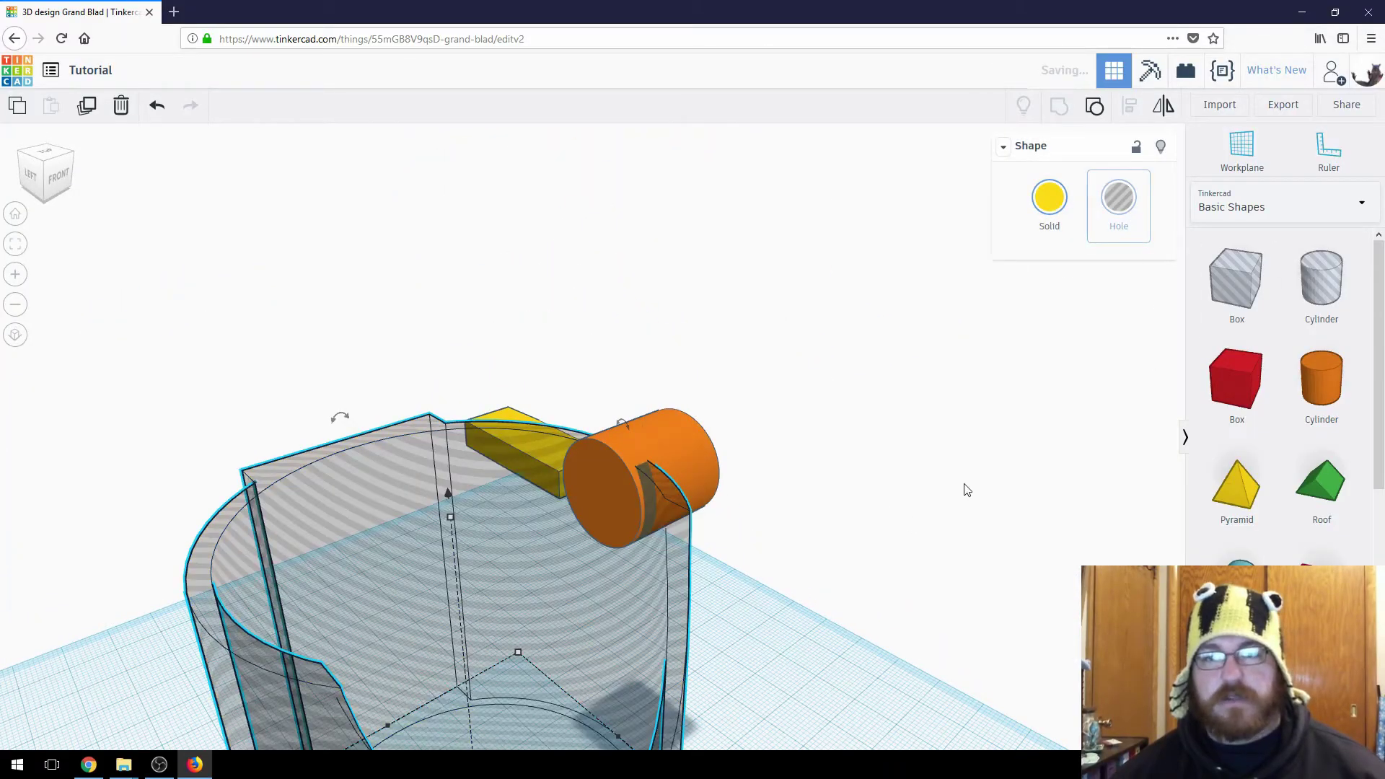
right_drag(803, 541, 747, 534)
key(f)
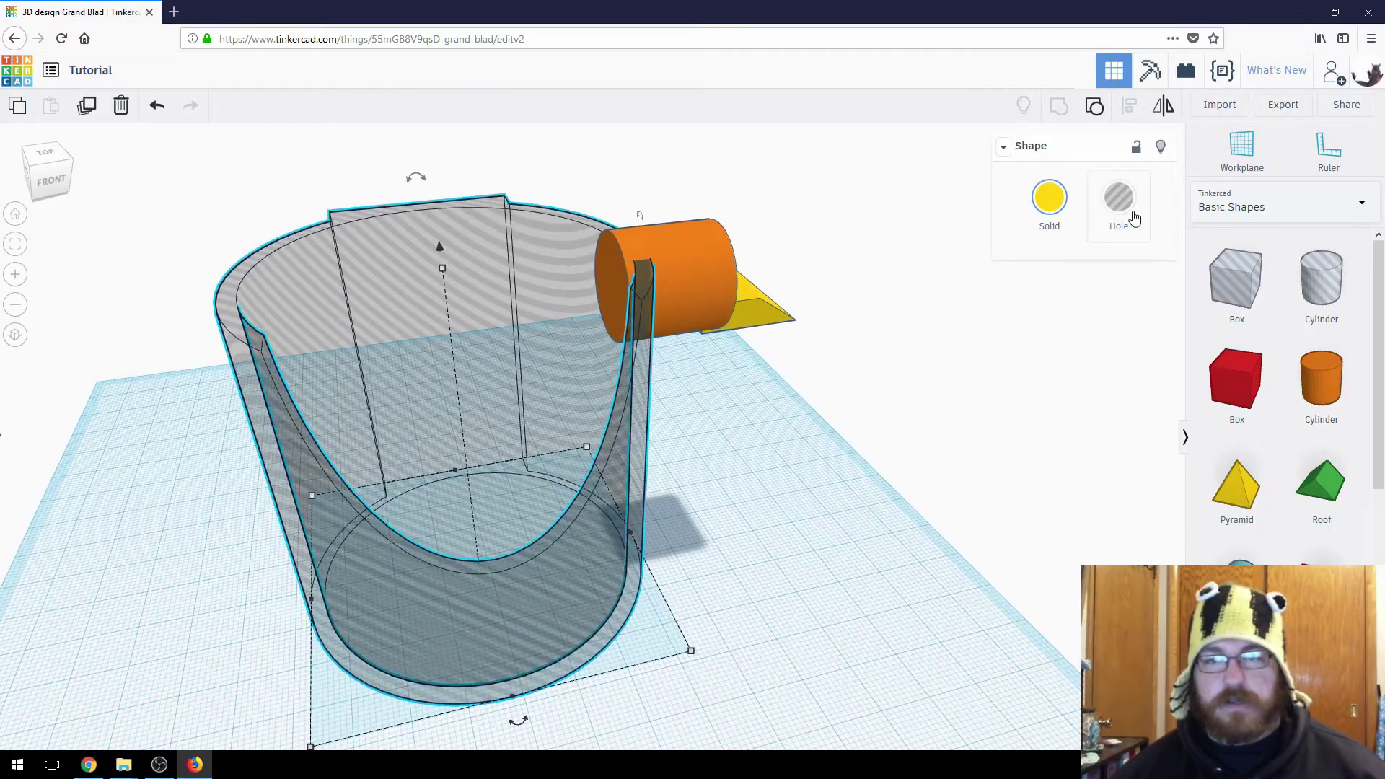
click(1048, 202)
click(936, 486)
Slide the orange peg outward to the right of the cup wall.
right_drag(810, 482, 797, 379)
scroll(933, 439, down, 3)
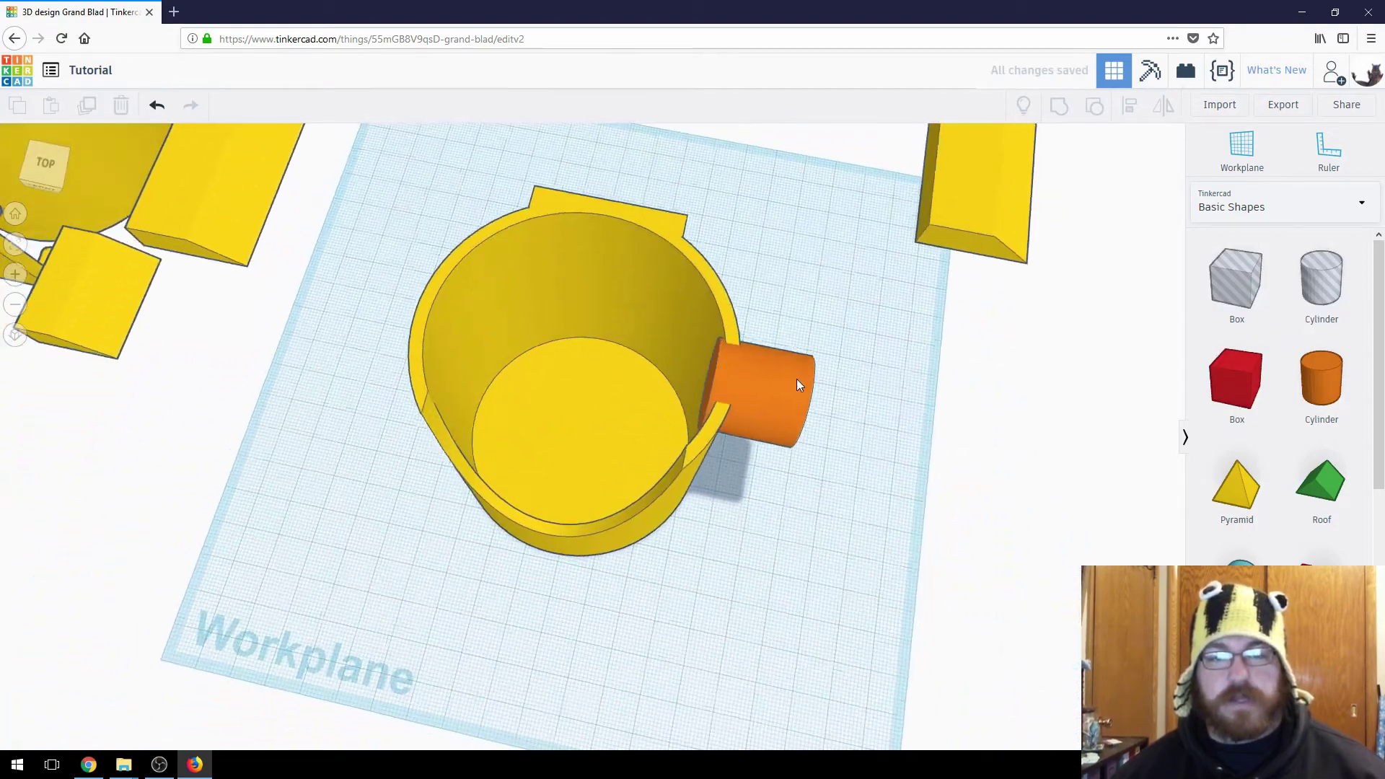
drag(796, 379, 914, 411)
right_drag(799, 590, 632, 318)
click(671, 336)
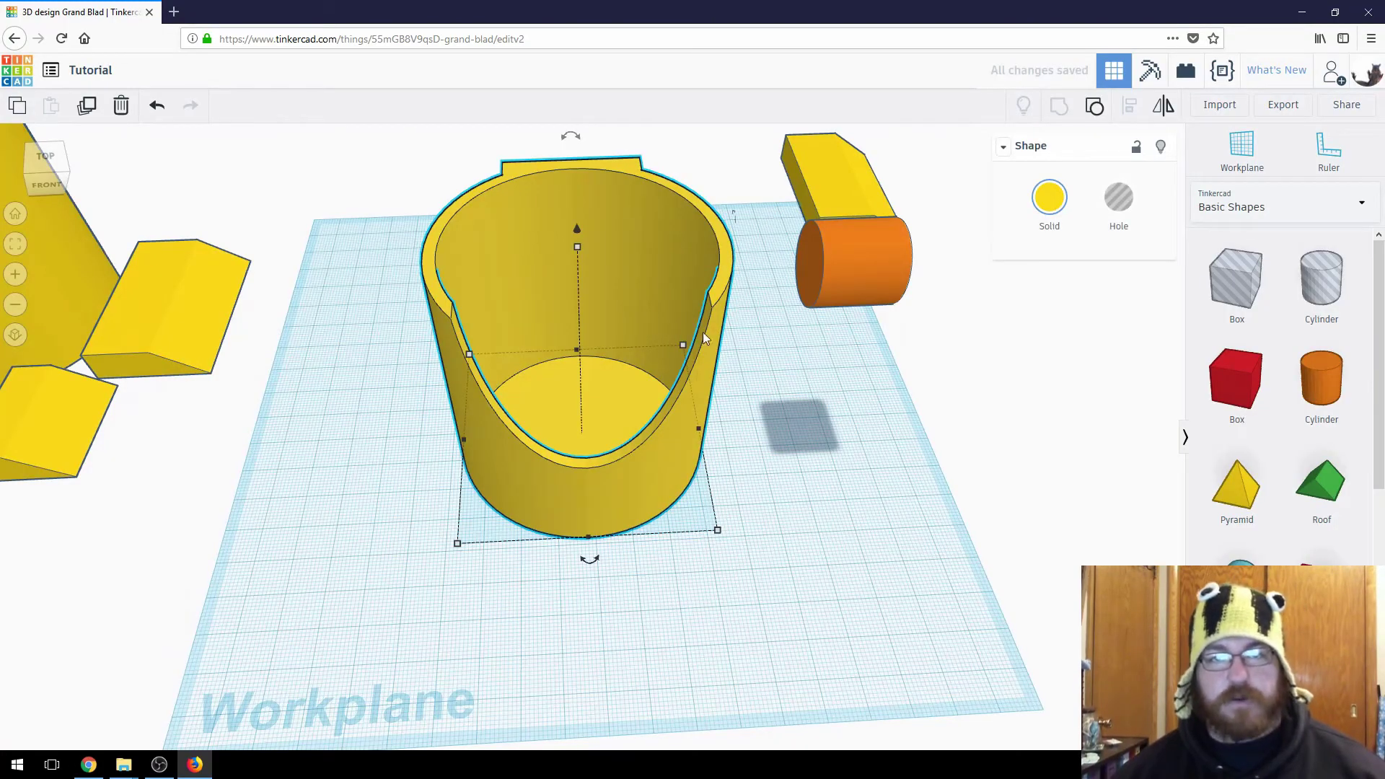
Pull a copy of the cup aside, turn the original cup into a hole, and nudge the peg toward it.
alt+drag(599, 317, 527, 132)
click(642, 449)
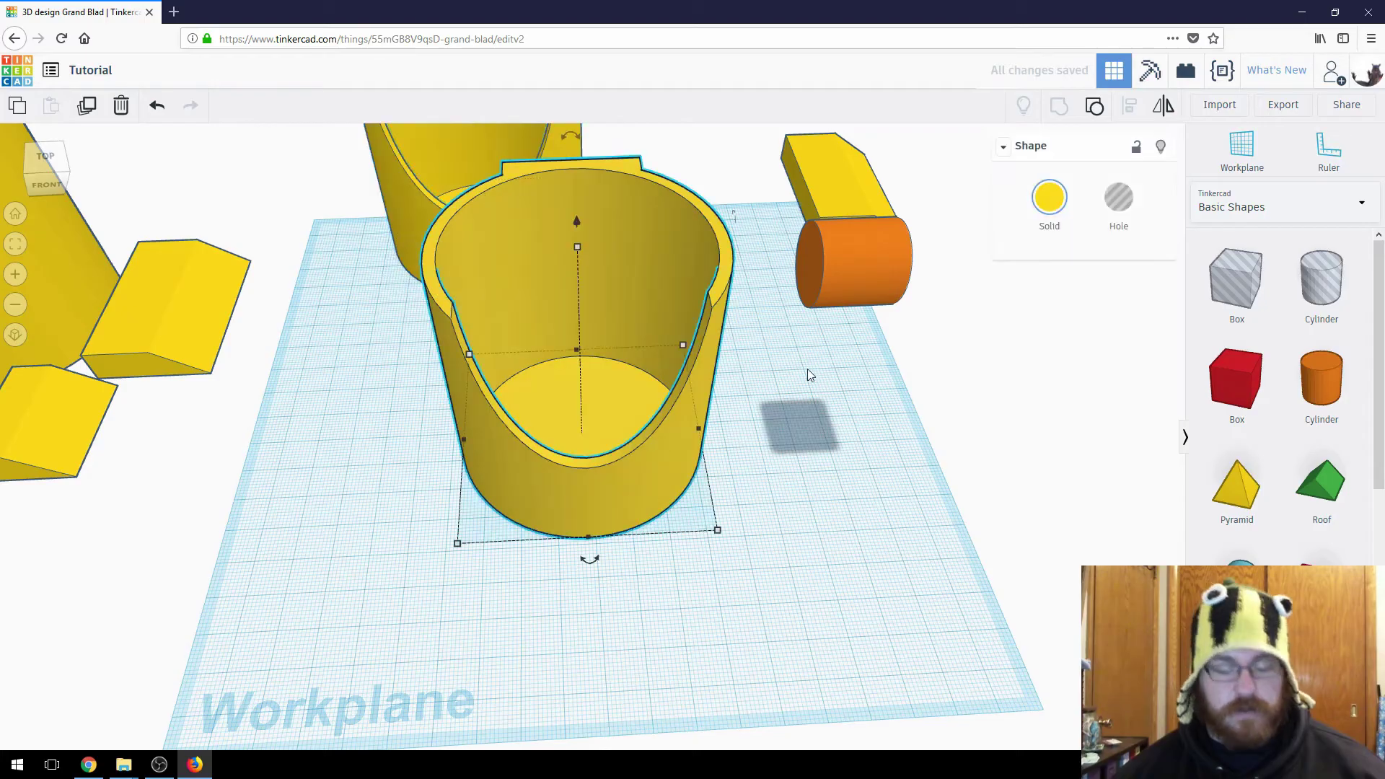
click(1119, 196)
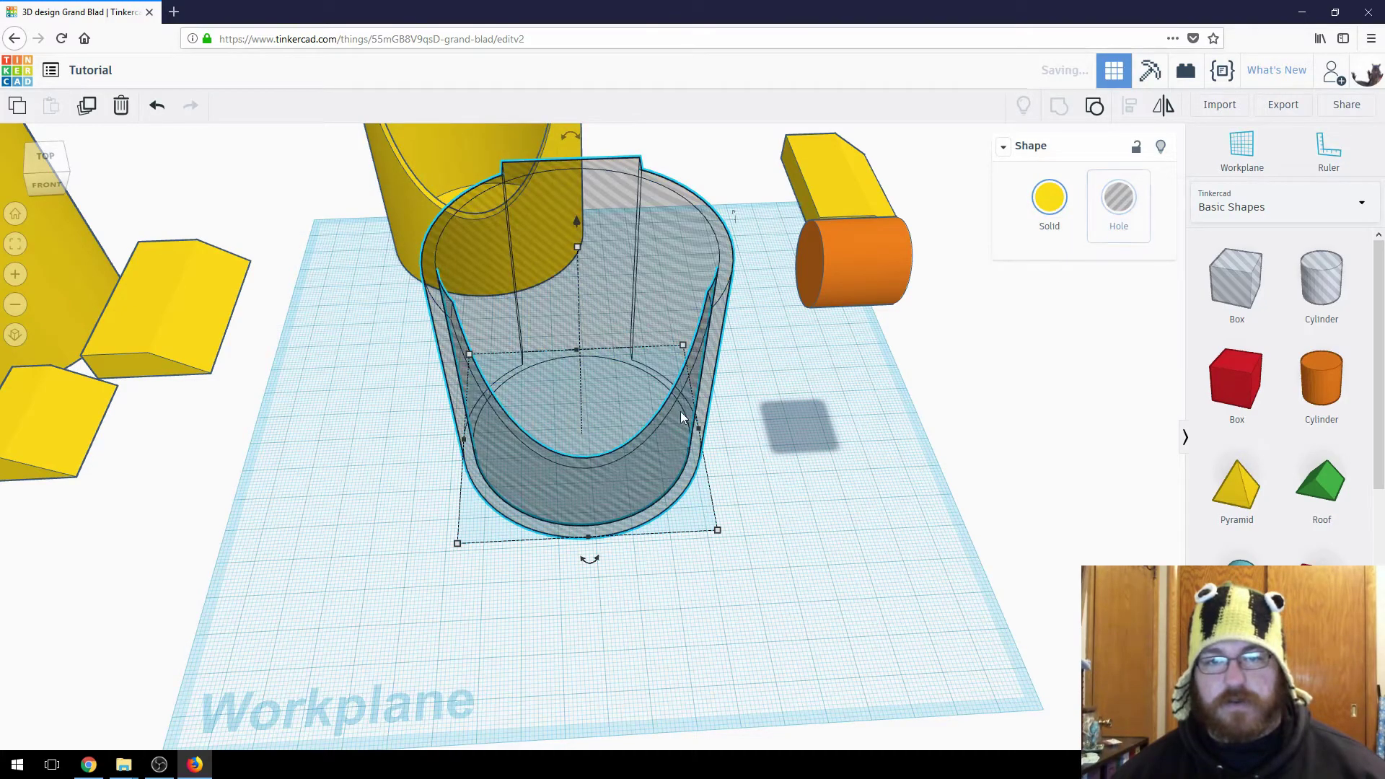
right_drag(681, 411, 795, 501)
click(824, 495)
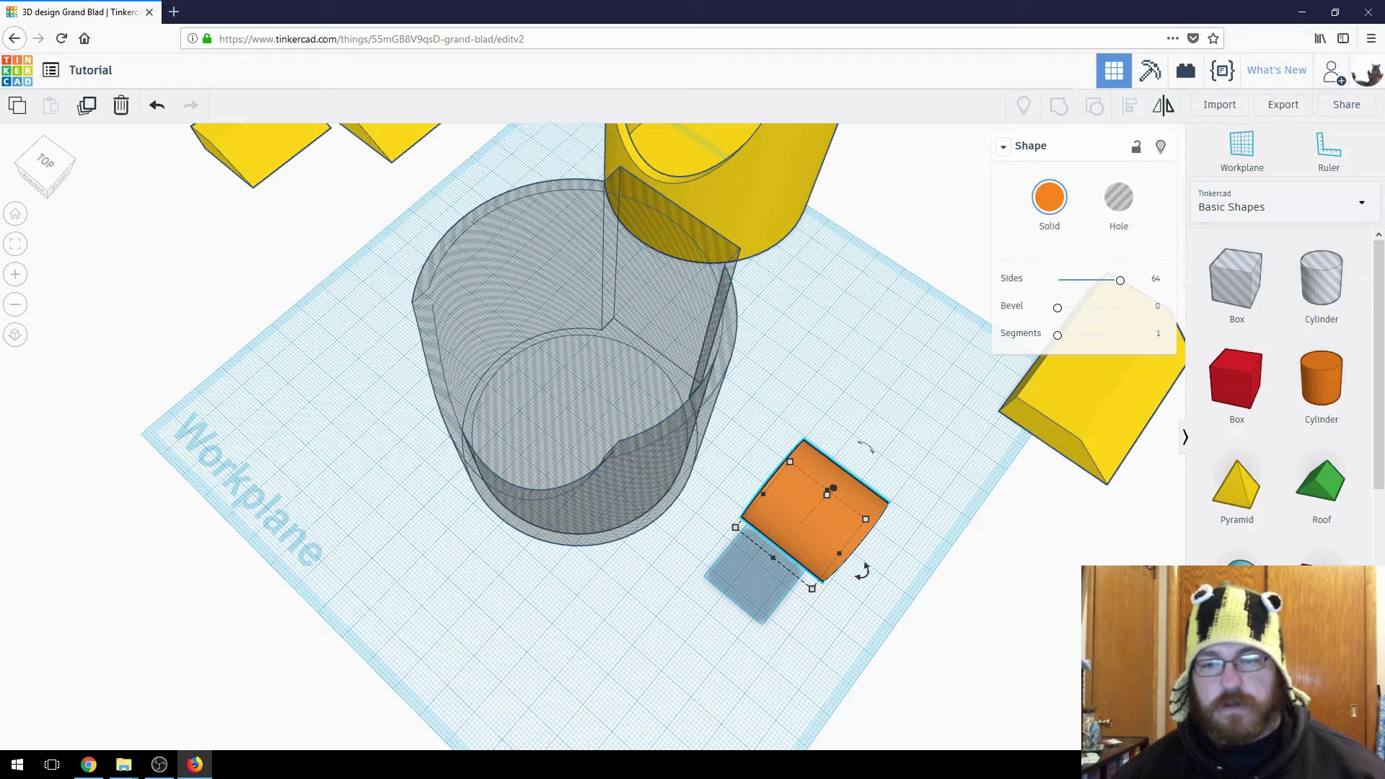
key(Left)
key(Left)
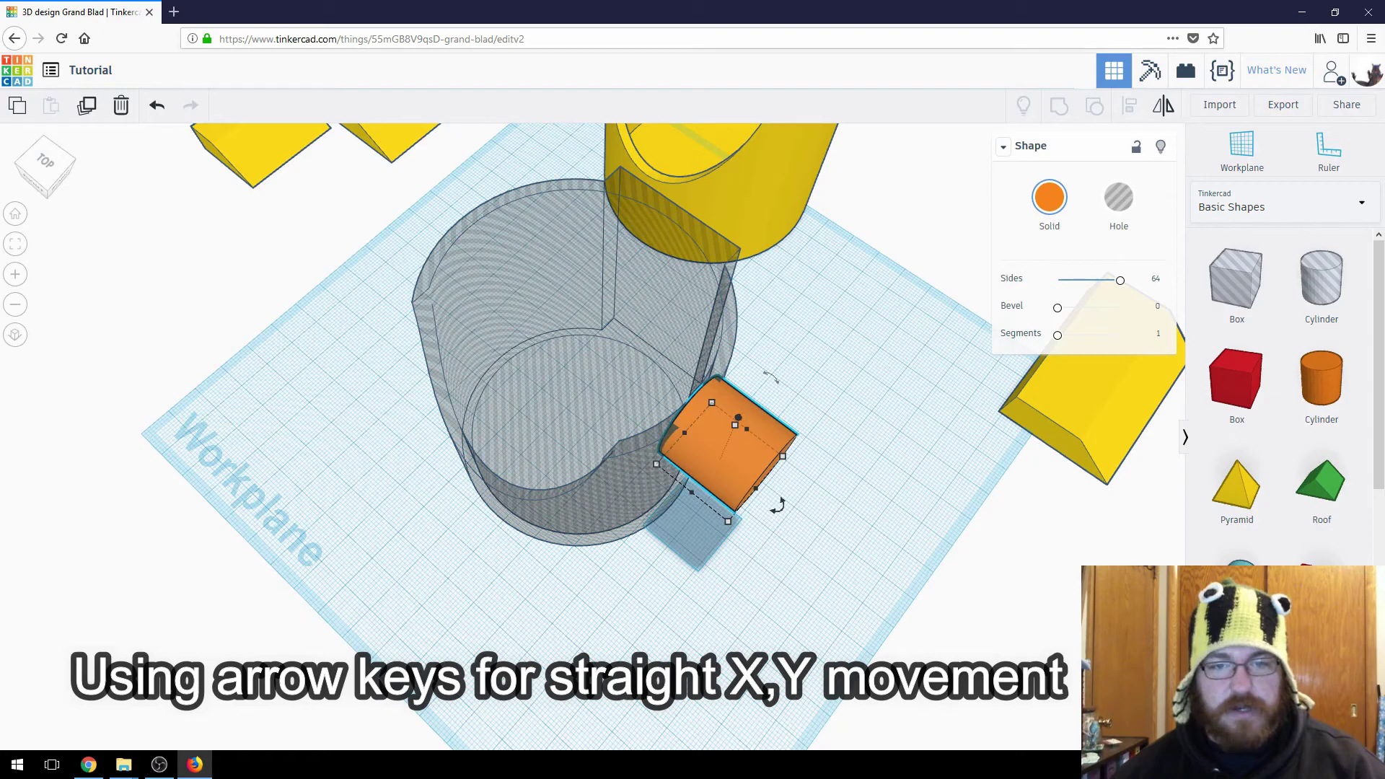
Group the hole cup with the orange peg, leaving only the trimmed peg shape.
right_drag(927, 628, 815, 380)
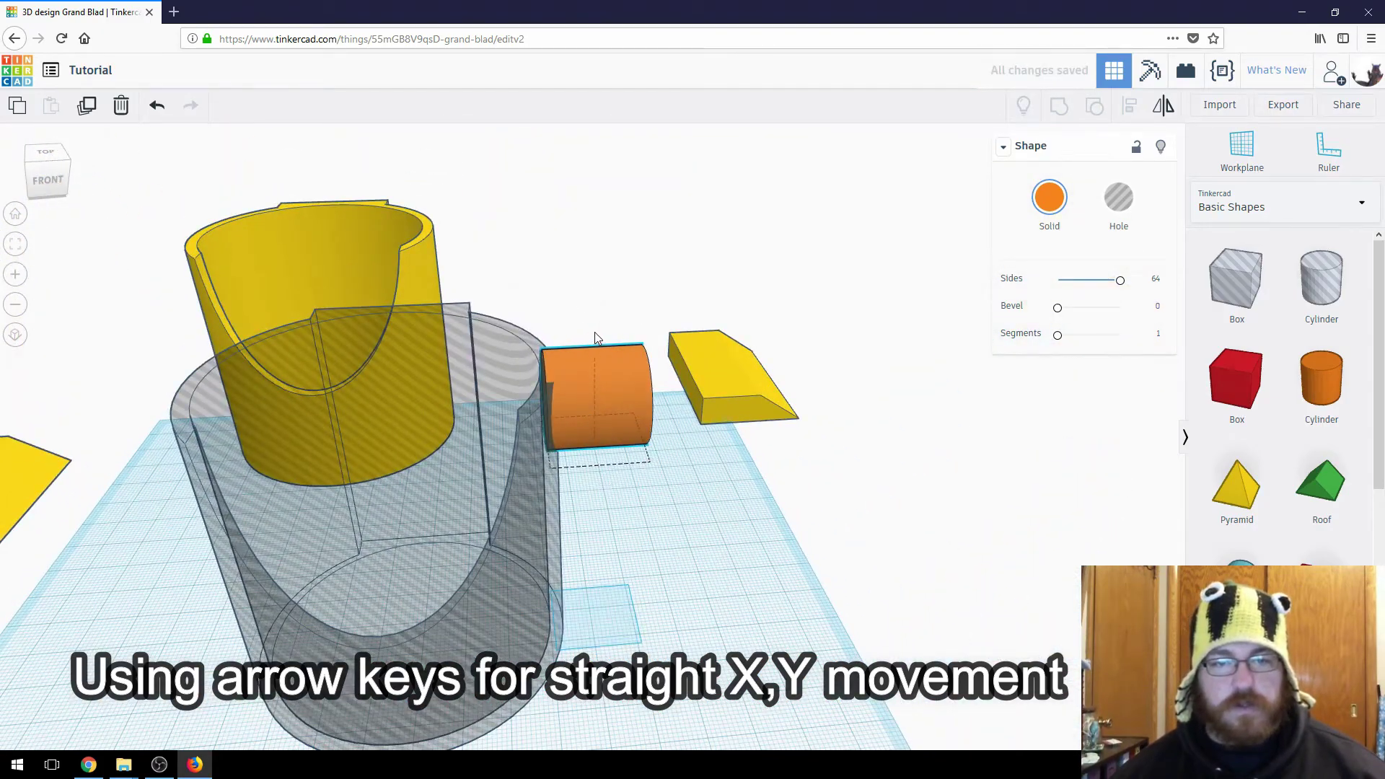
right_drag(590, 362, 370, 252)
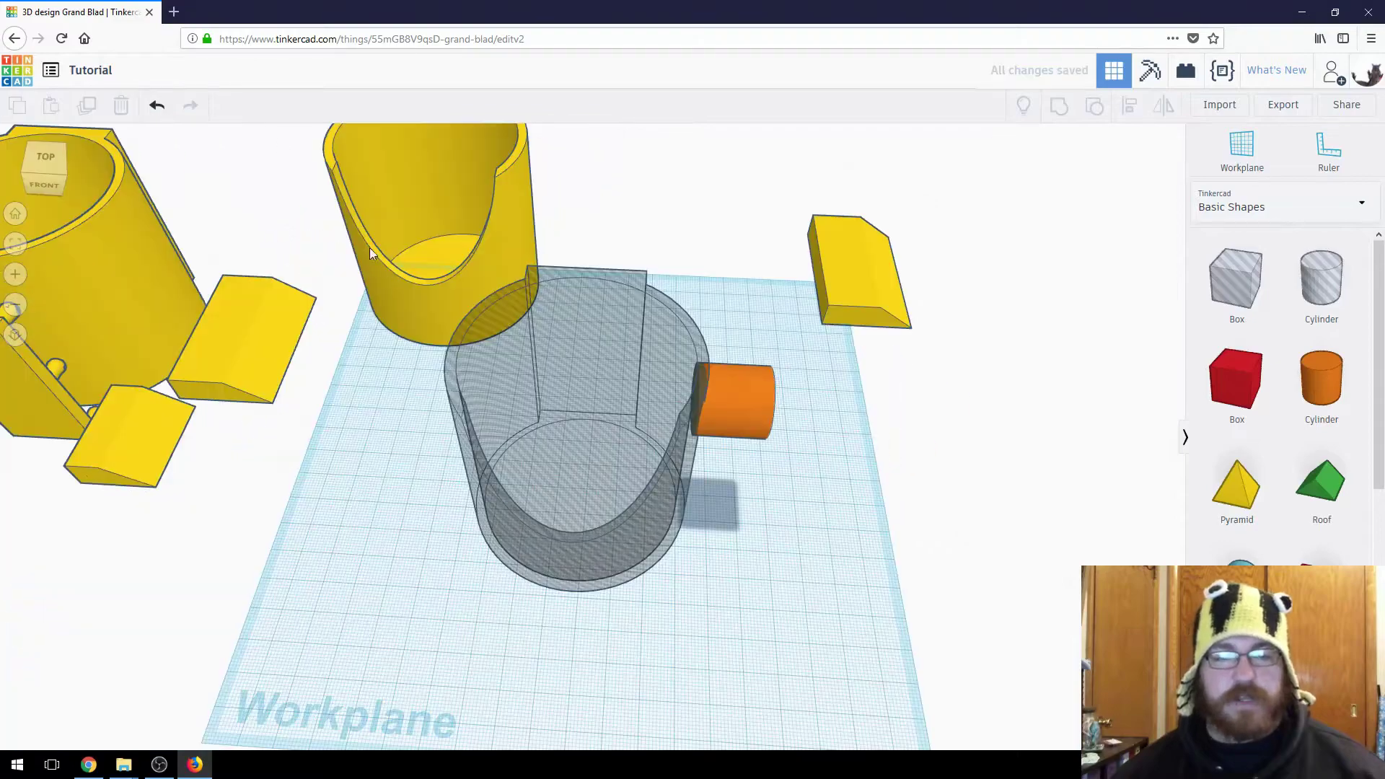
drag(377, 286, 339, 237)
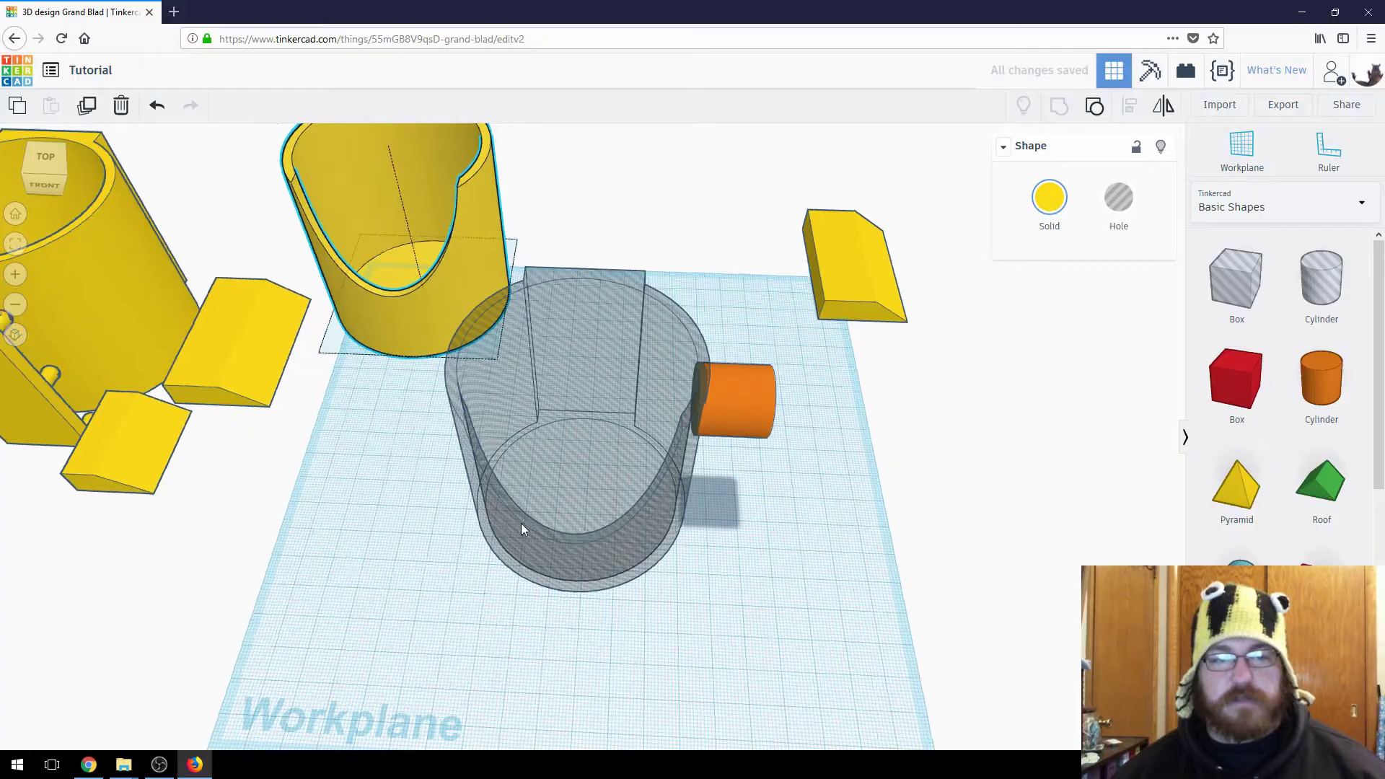
right_drag(521, 523, 694, 469)
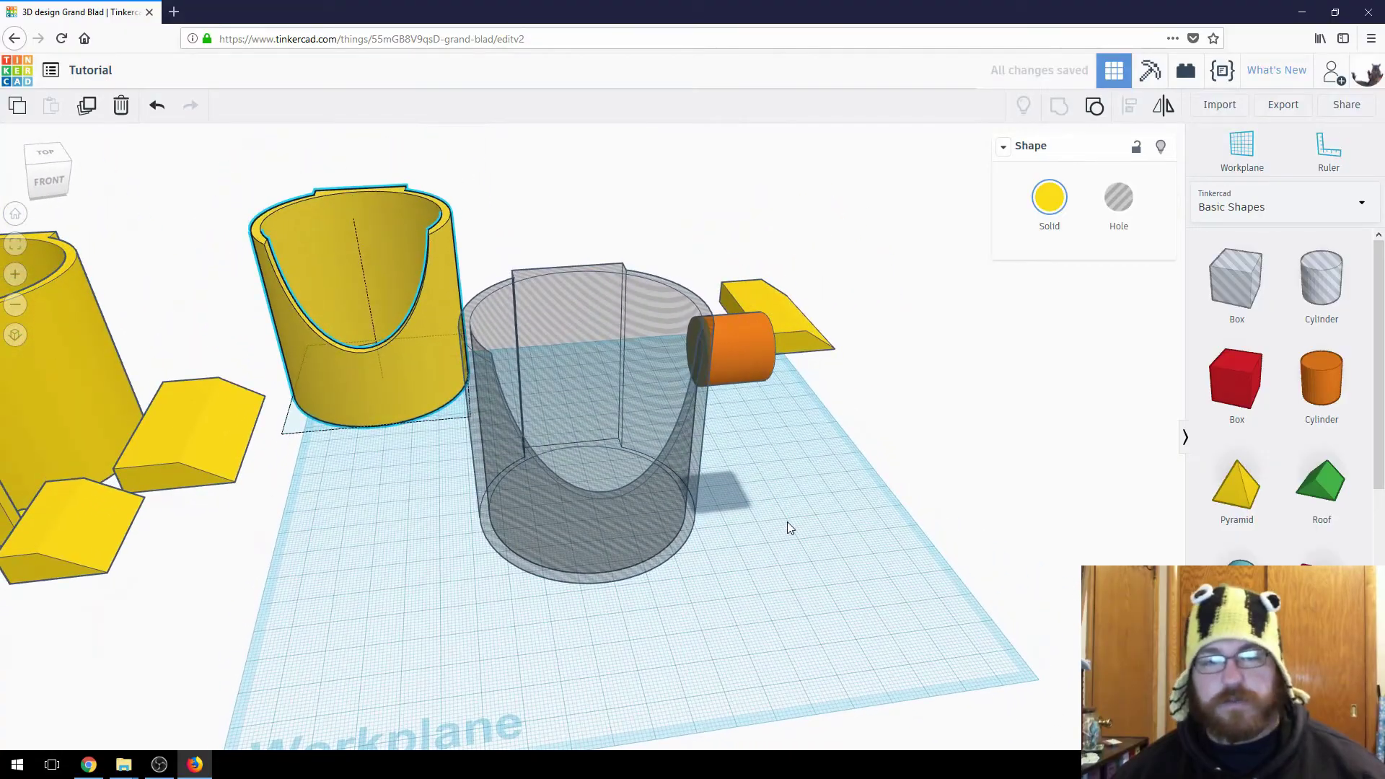
right_drag(787, 521, 582, 264)
drag(618, 241, 808, 531)
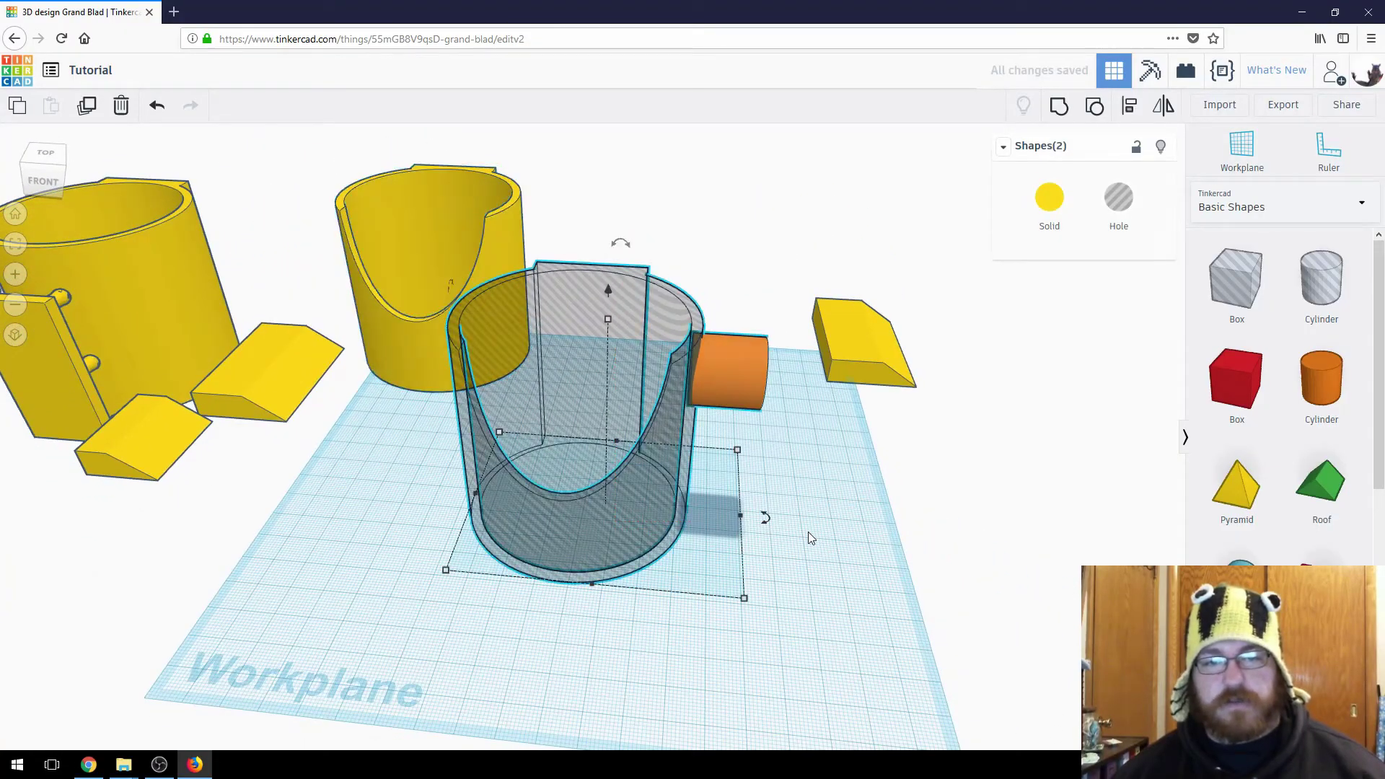
click(1058, 105)
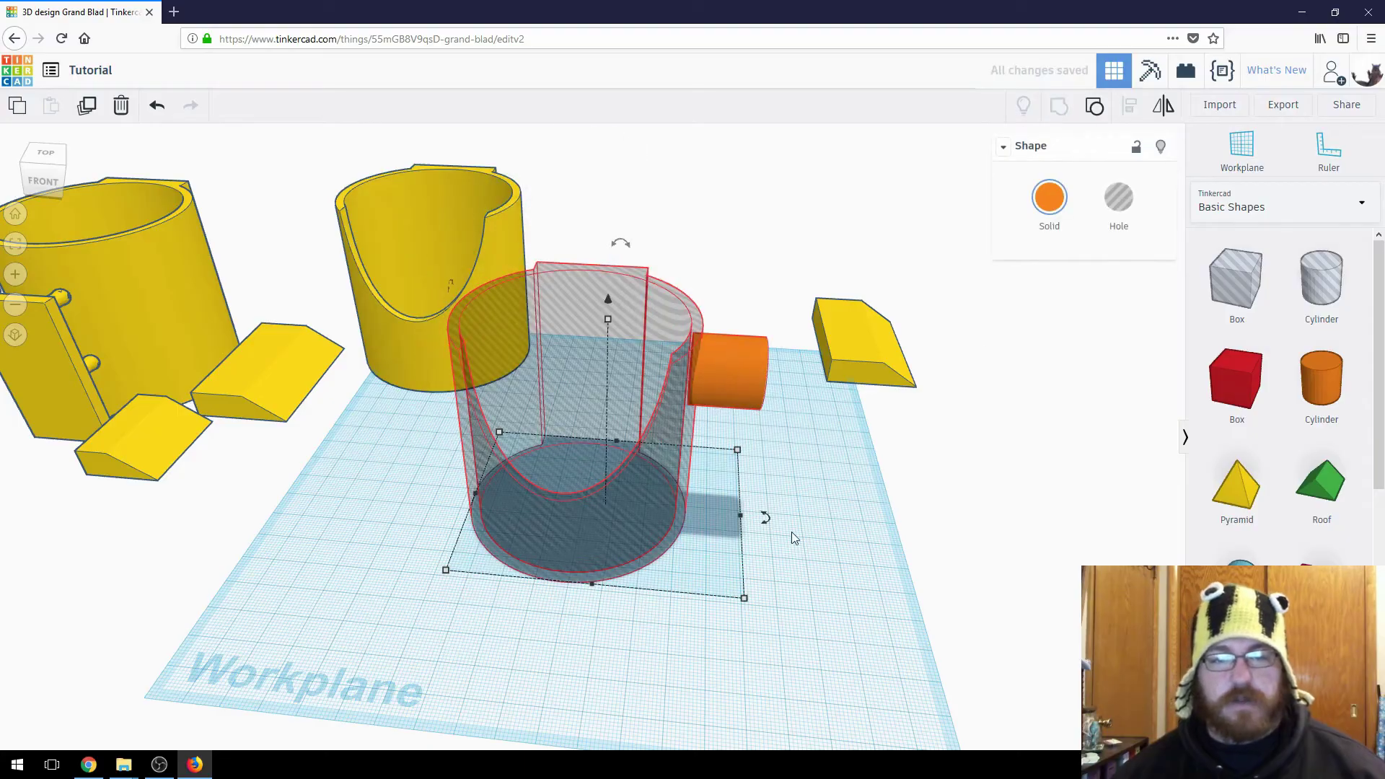
right_drag(821, 499, 531, 194)
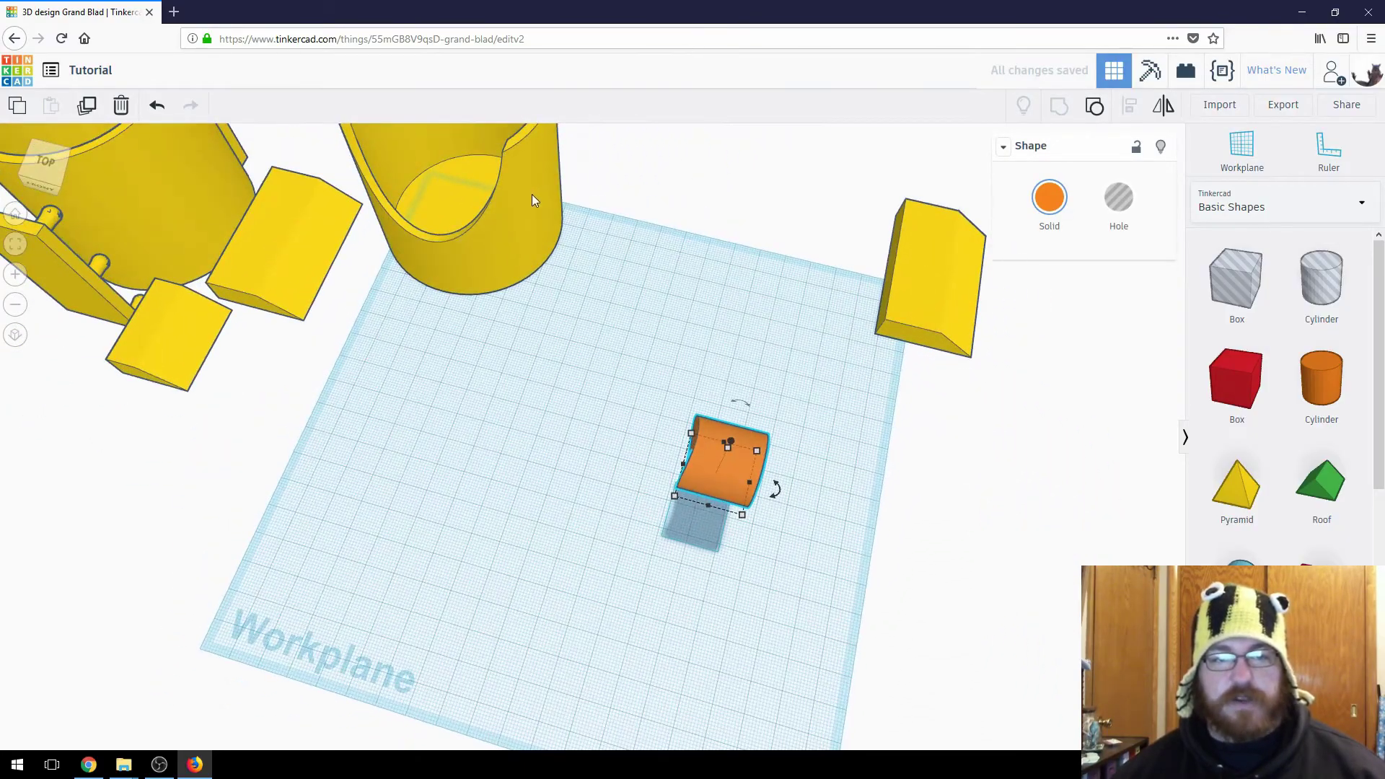
Move the yellow cup to the workplane centre and group it with the trimmed side peg.
drag(532, 194, 667, 521)
right_drag(667, 521, 502, 358)
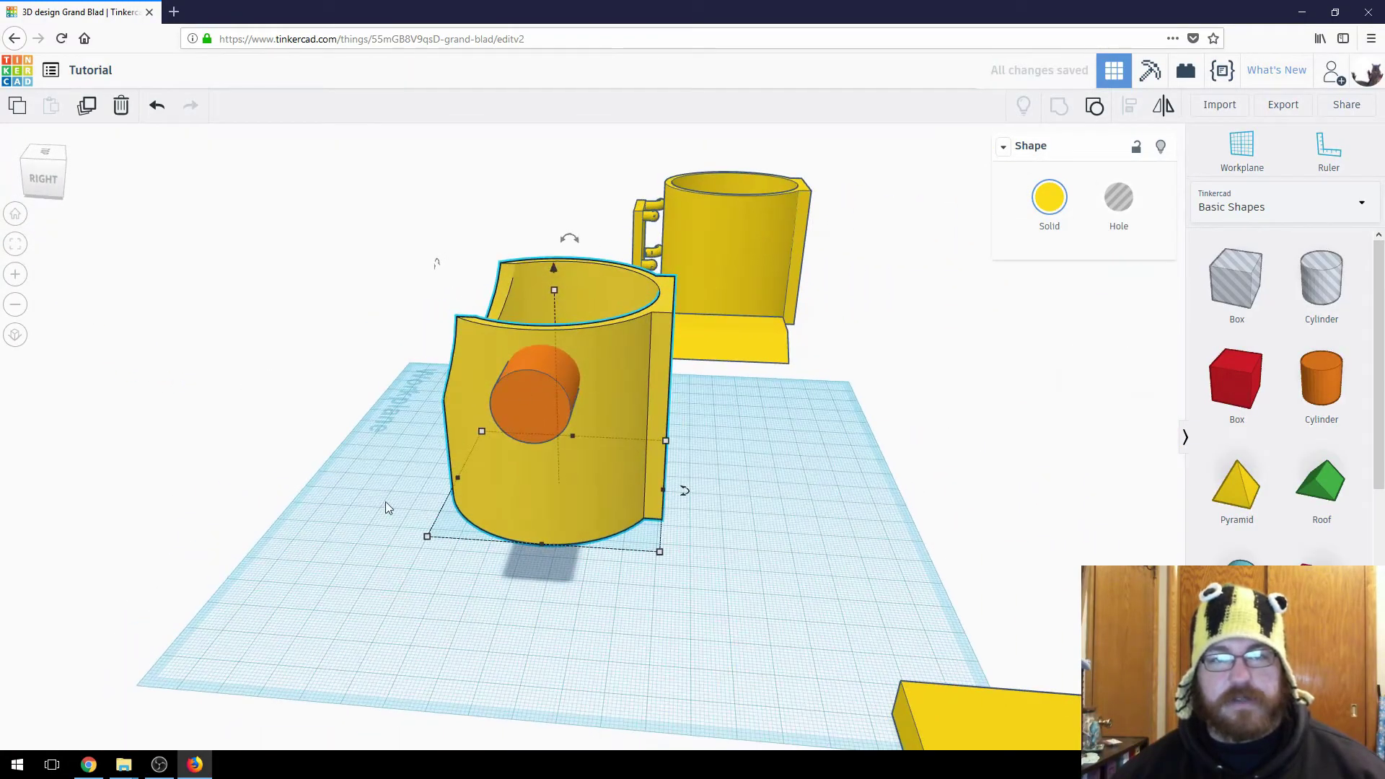
right_drag(386, 502, 698, 314)
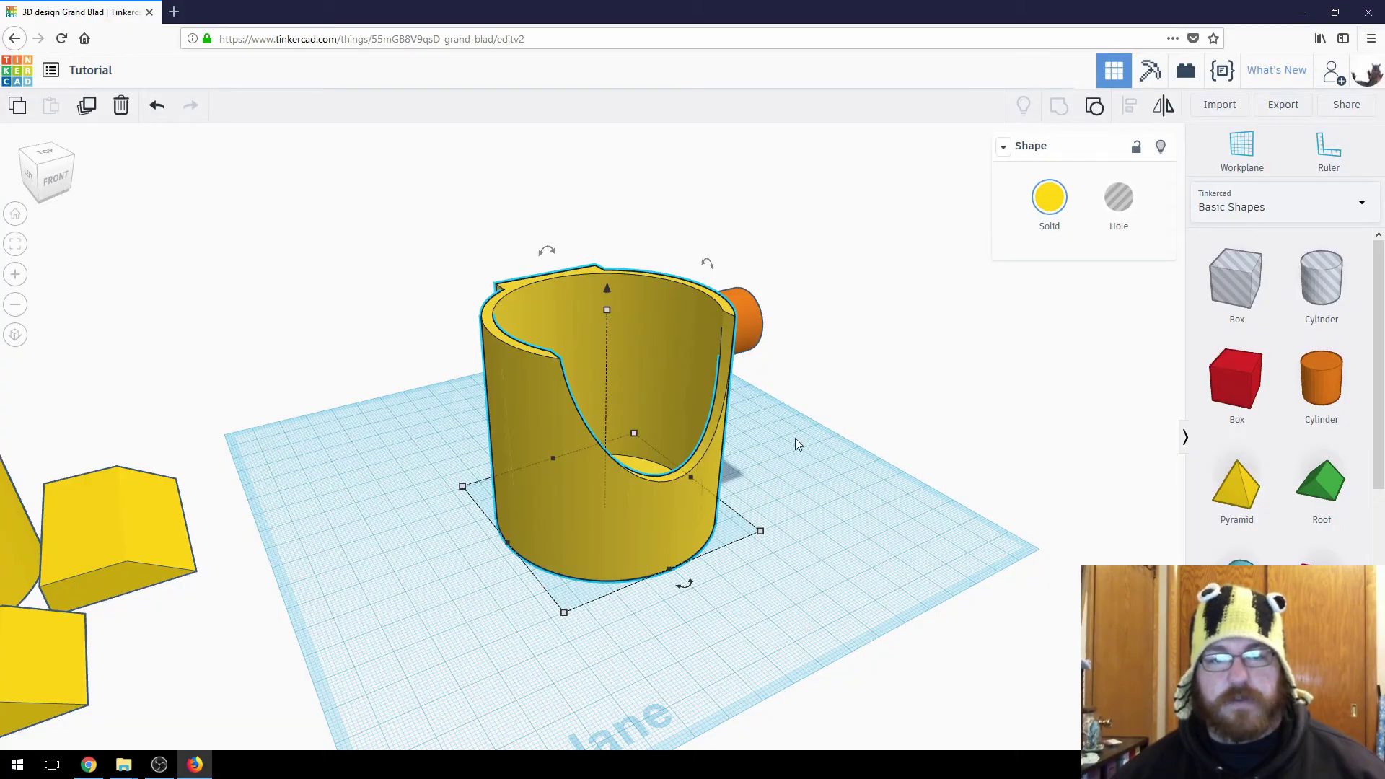
right_drag(798, 443, 793, 542)
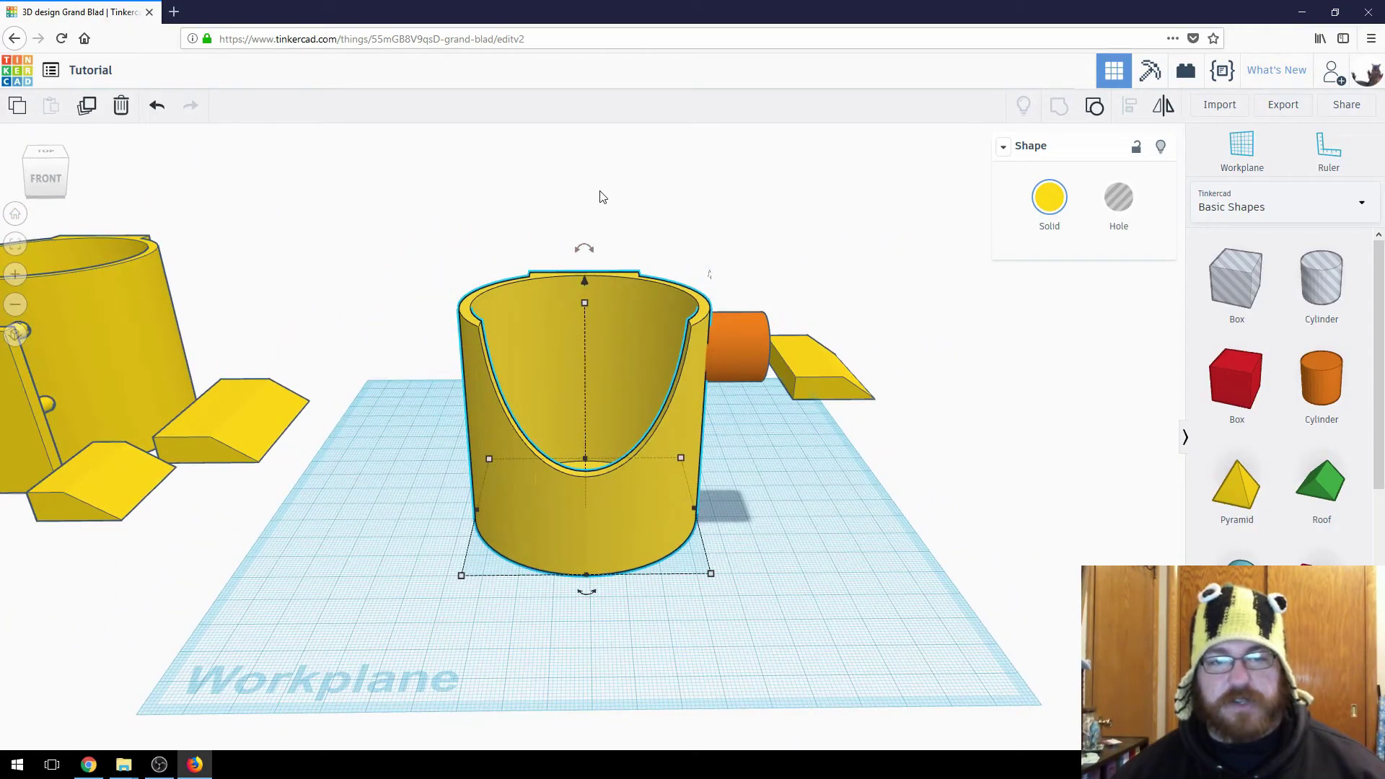
drag(600, 194, 859, 622)
right_drag(858, 623, 776, 691)
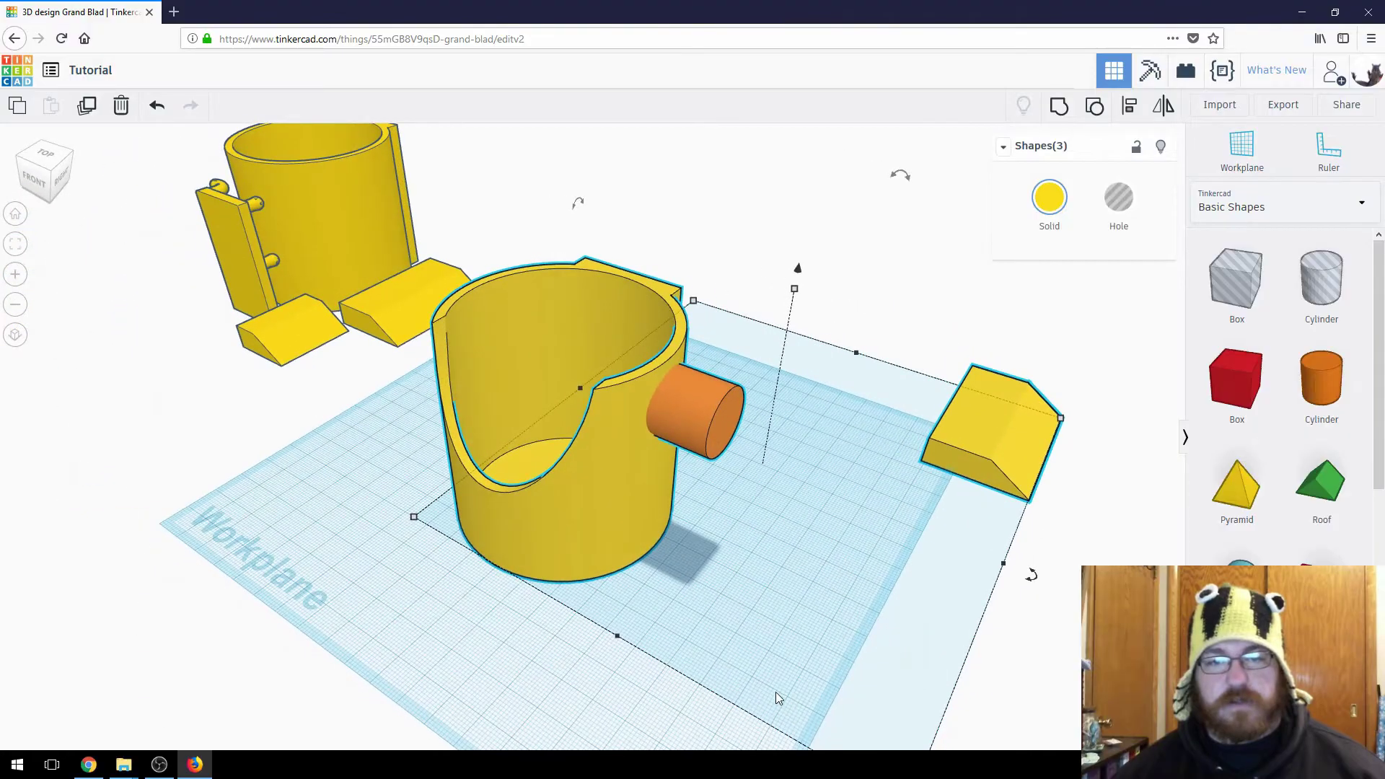
click(775, 696)
click(672, 368)
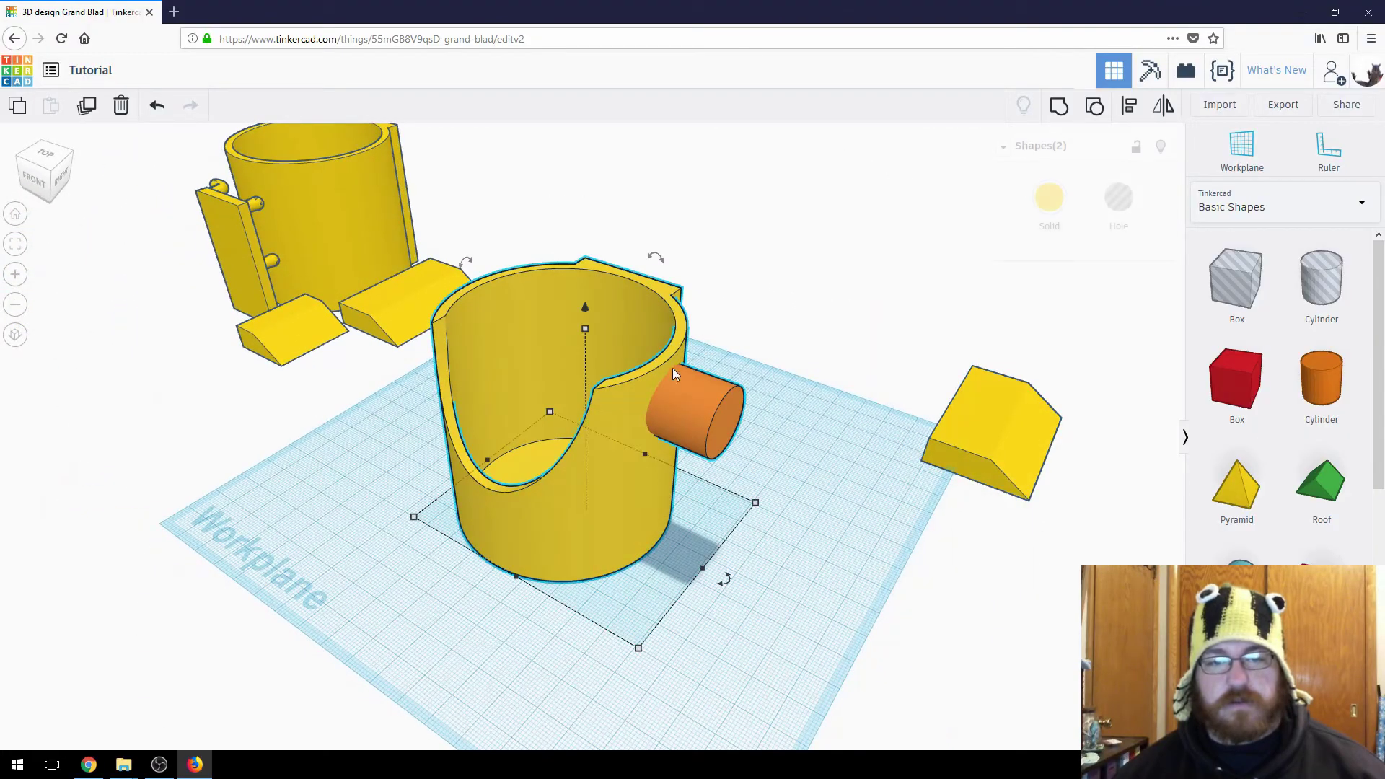
click(1059, 106)
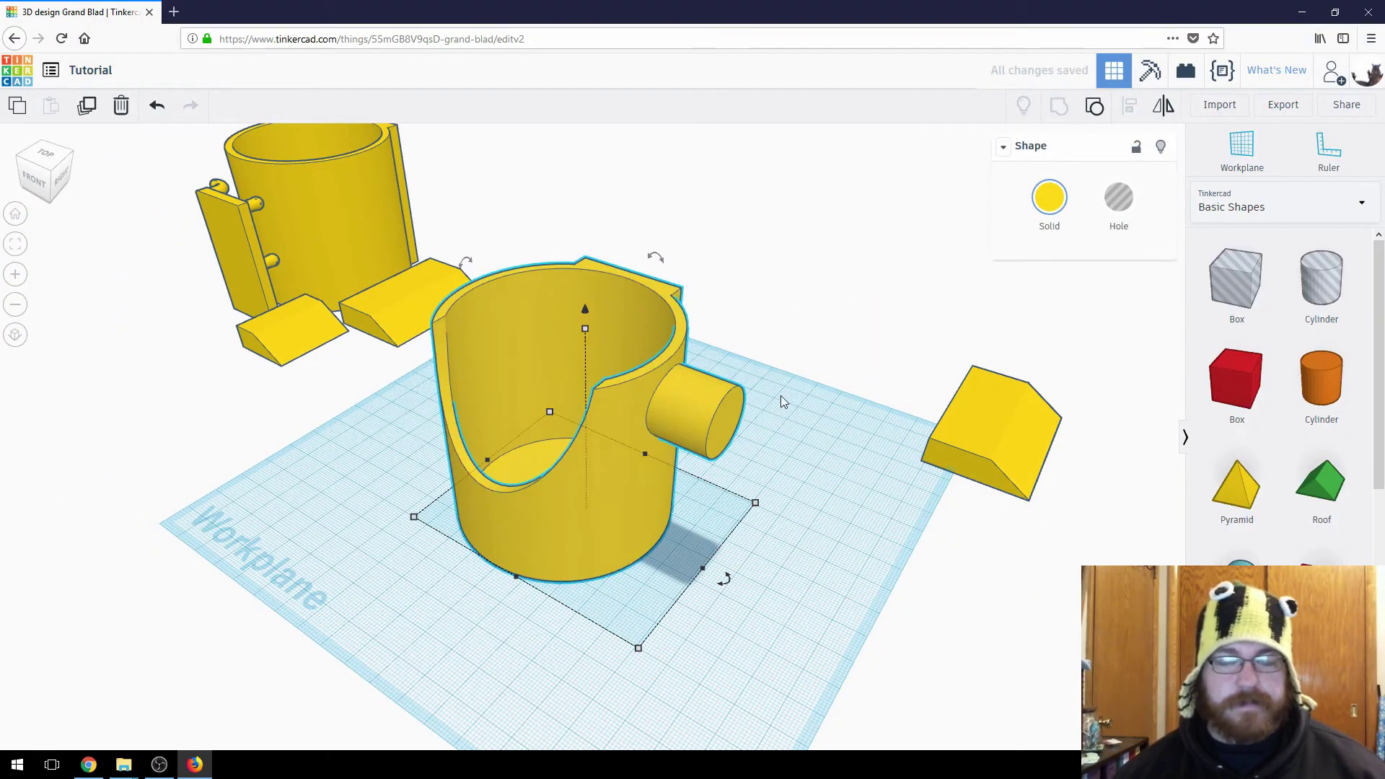
click(695, 580)
right_drag(696, 581, 793, 549)
Add a 64-sided cylinder sized 84 tall and 60 wide, placed over the peg end.
drag(1328, 403, 756, 578)
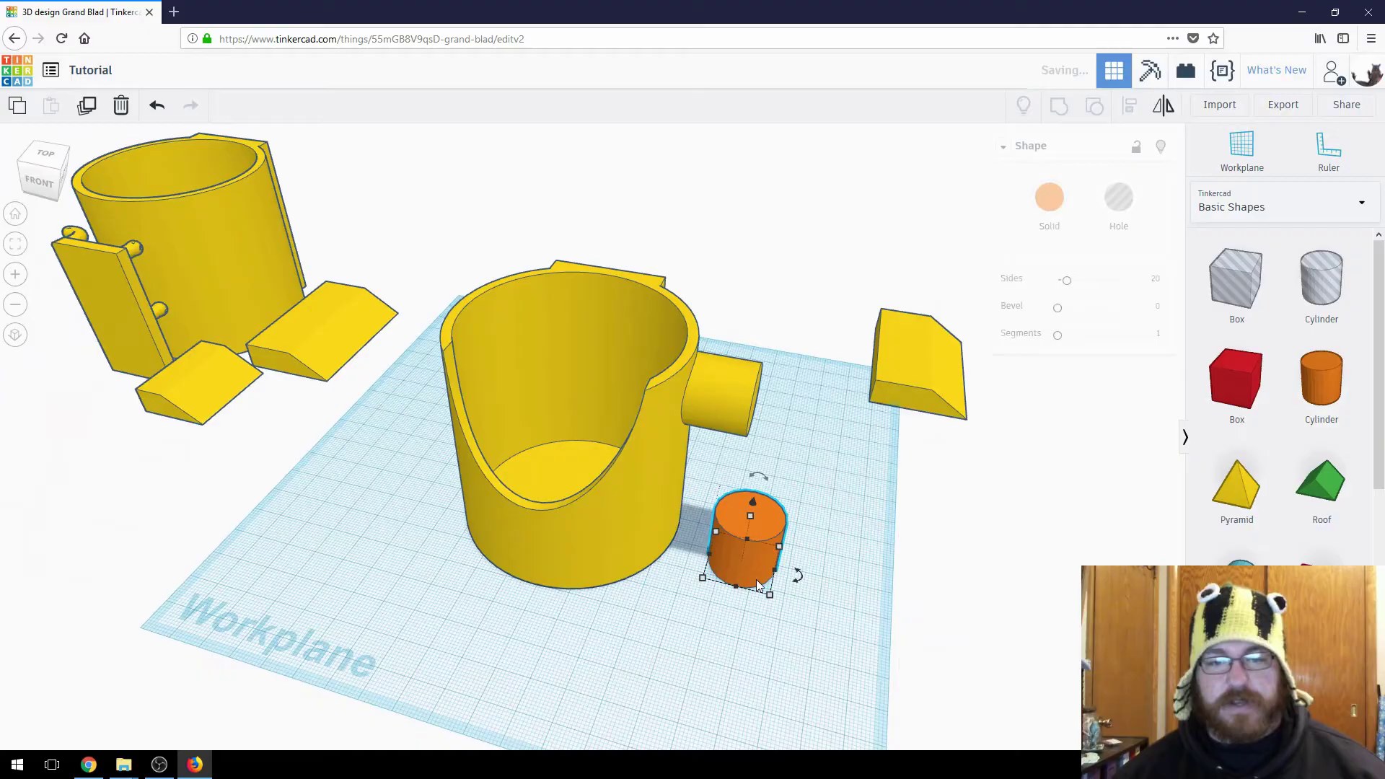
right_drag(756, 579, 802, 554)
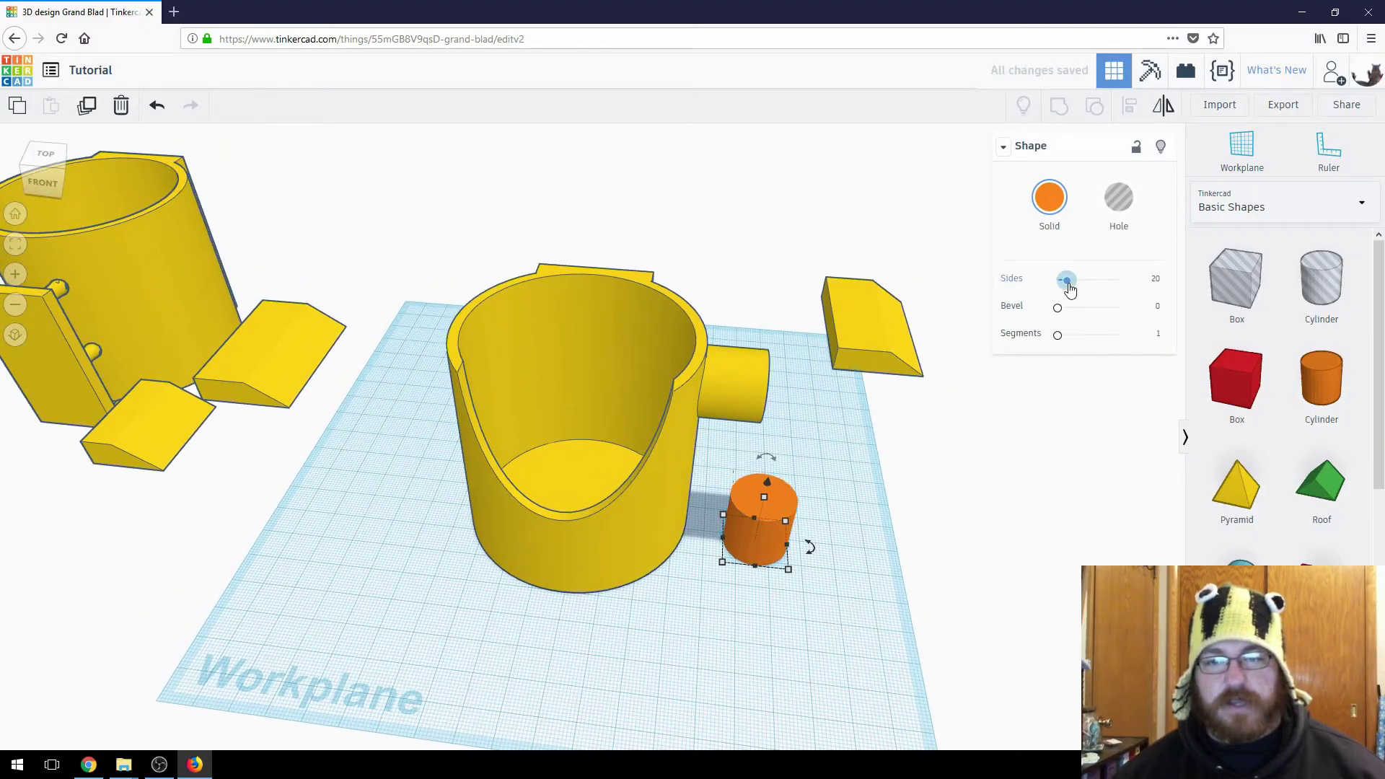
drag(1066, 280, 1123, 281)
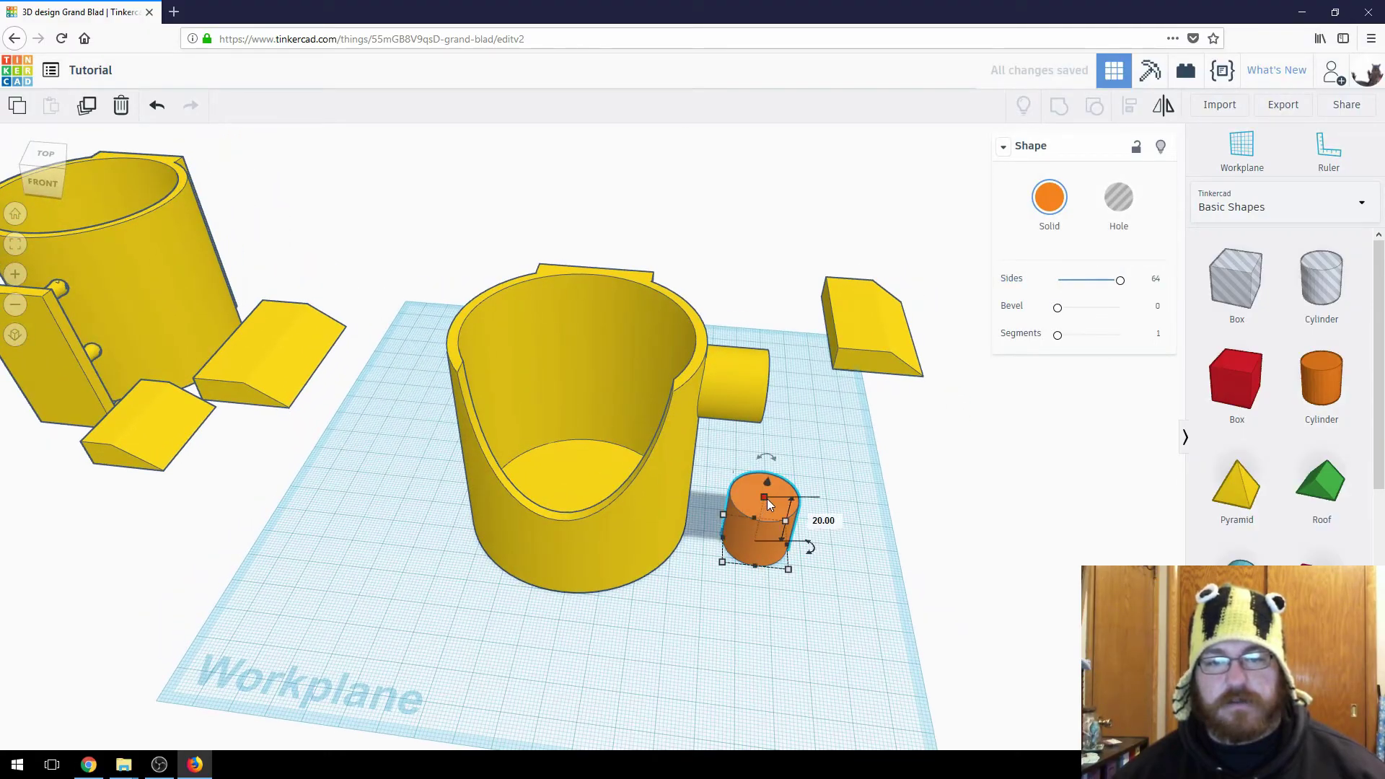
drag(767, 499, 802, 318)
right_drag(953, 499, 591, 629)
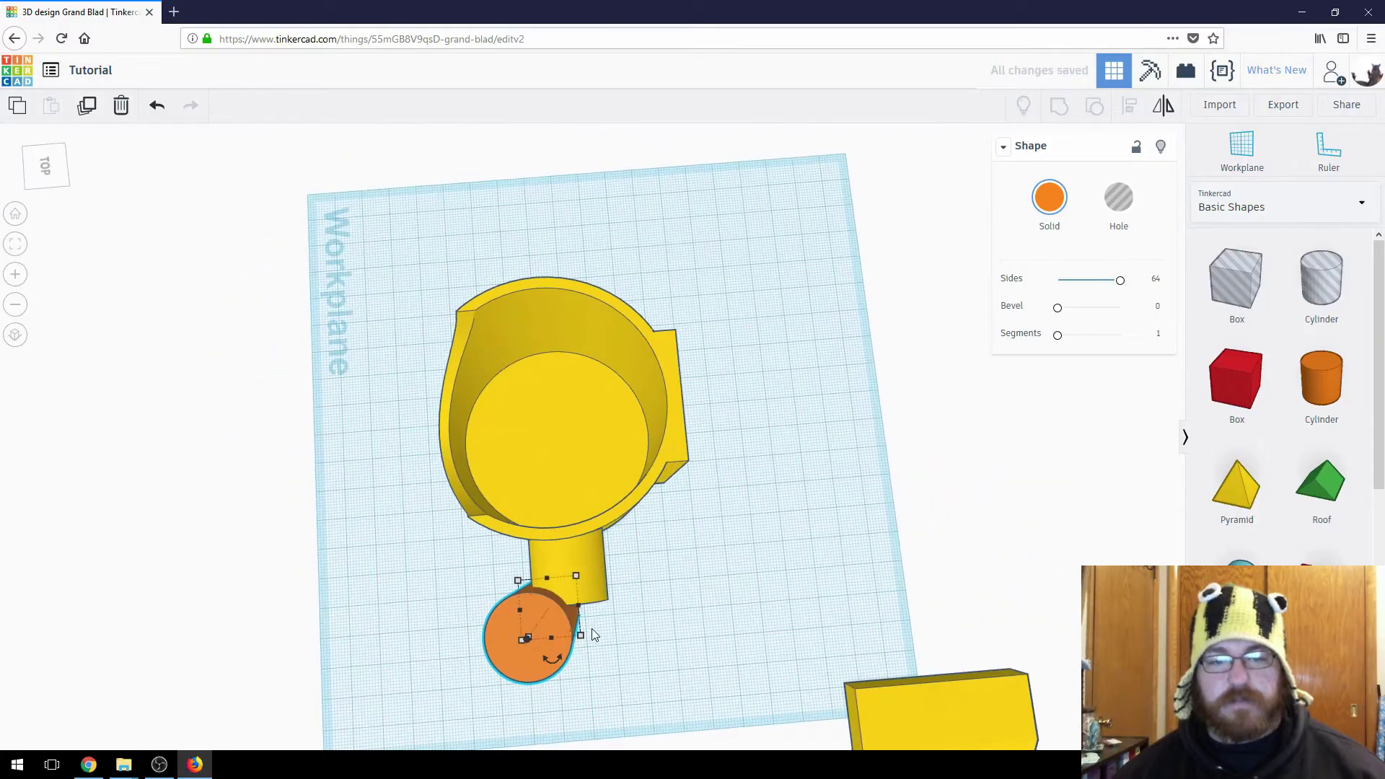
drag(582, 608, 680, 652)
right_drag(681, 652, 631, 615)
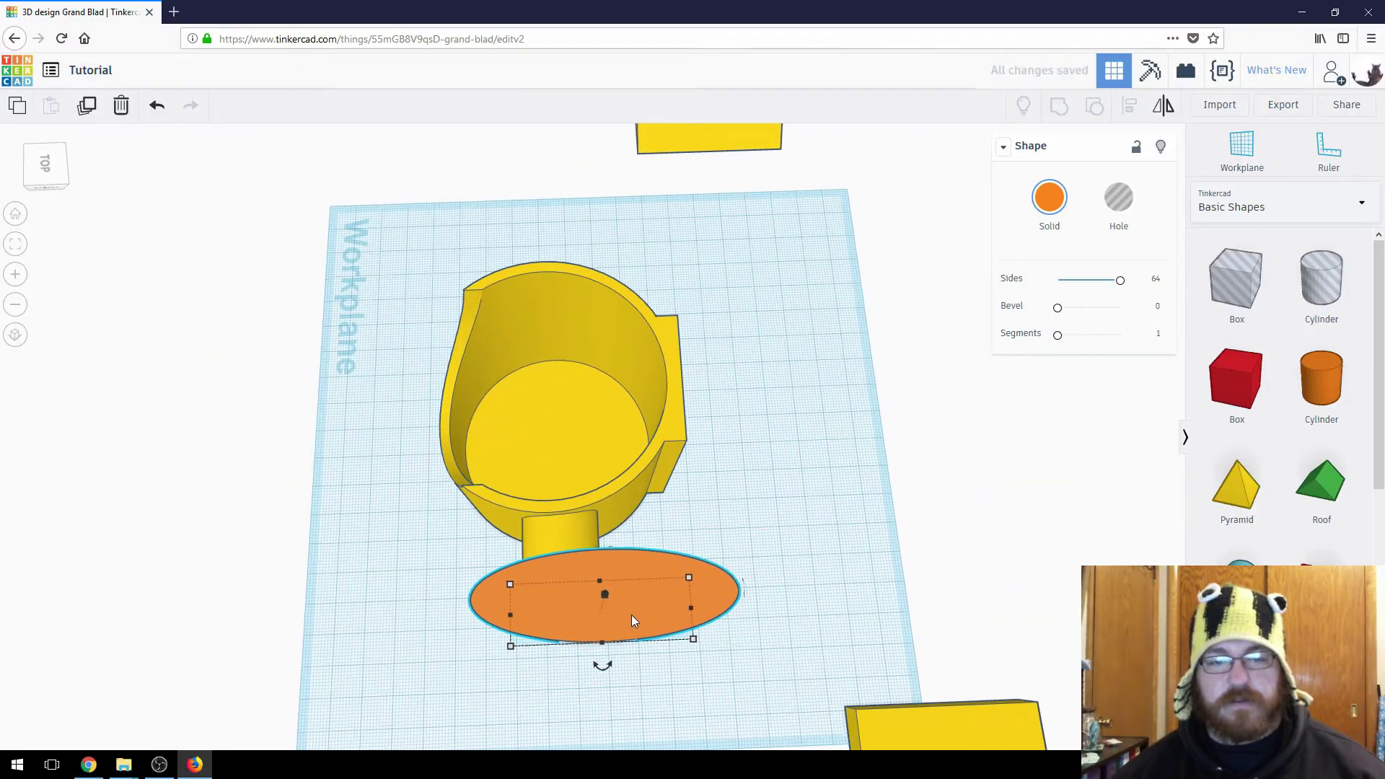
drag(638, 552, 603, 543)
Make the tall cylinder a hole and group it with the cup to trim the peg.
right_drag(606, 646, 1097, 231)
click(1118, 199)
right_drag(921, 372, 641, 354)
shift+click(642, 354)
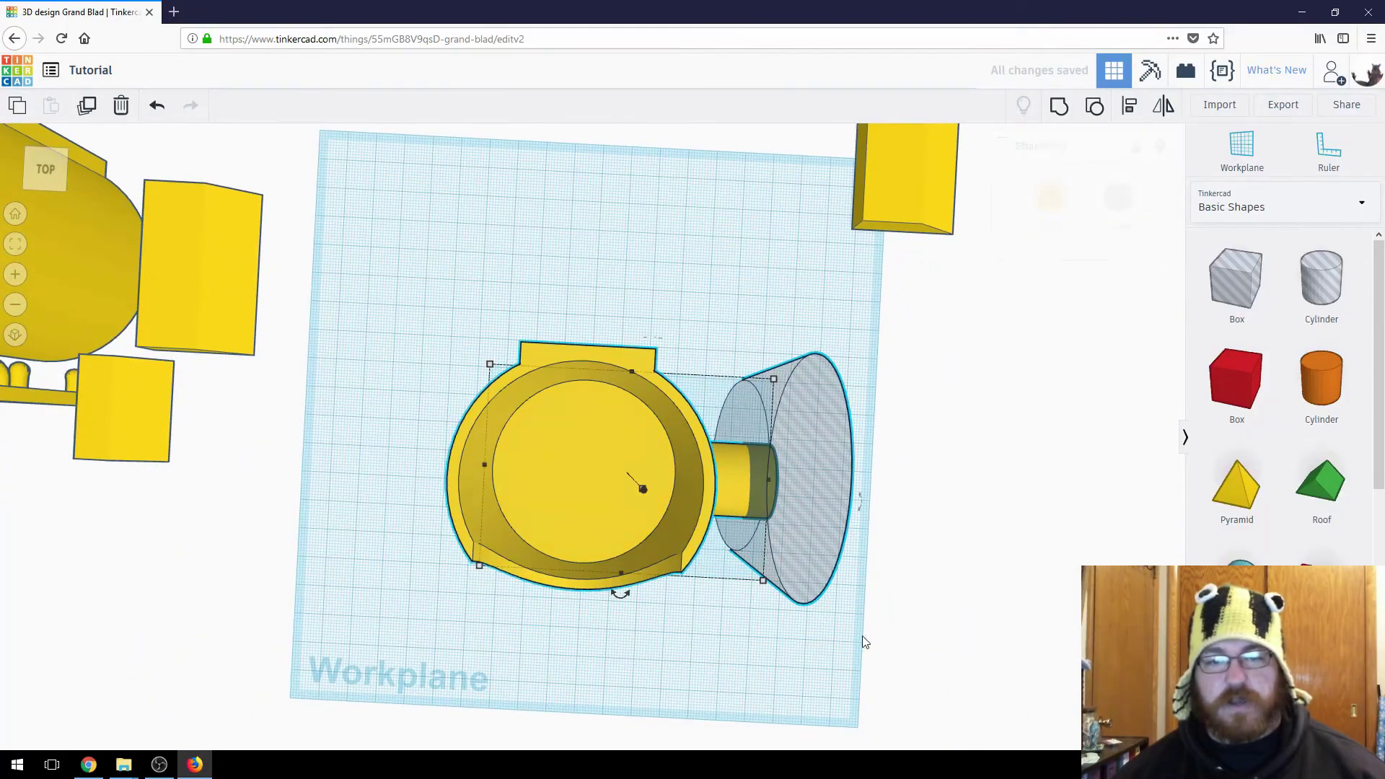
click(1060, 107)
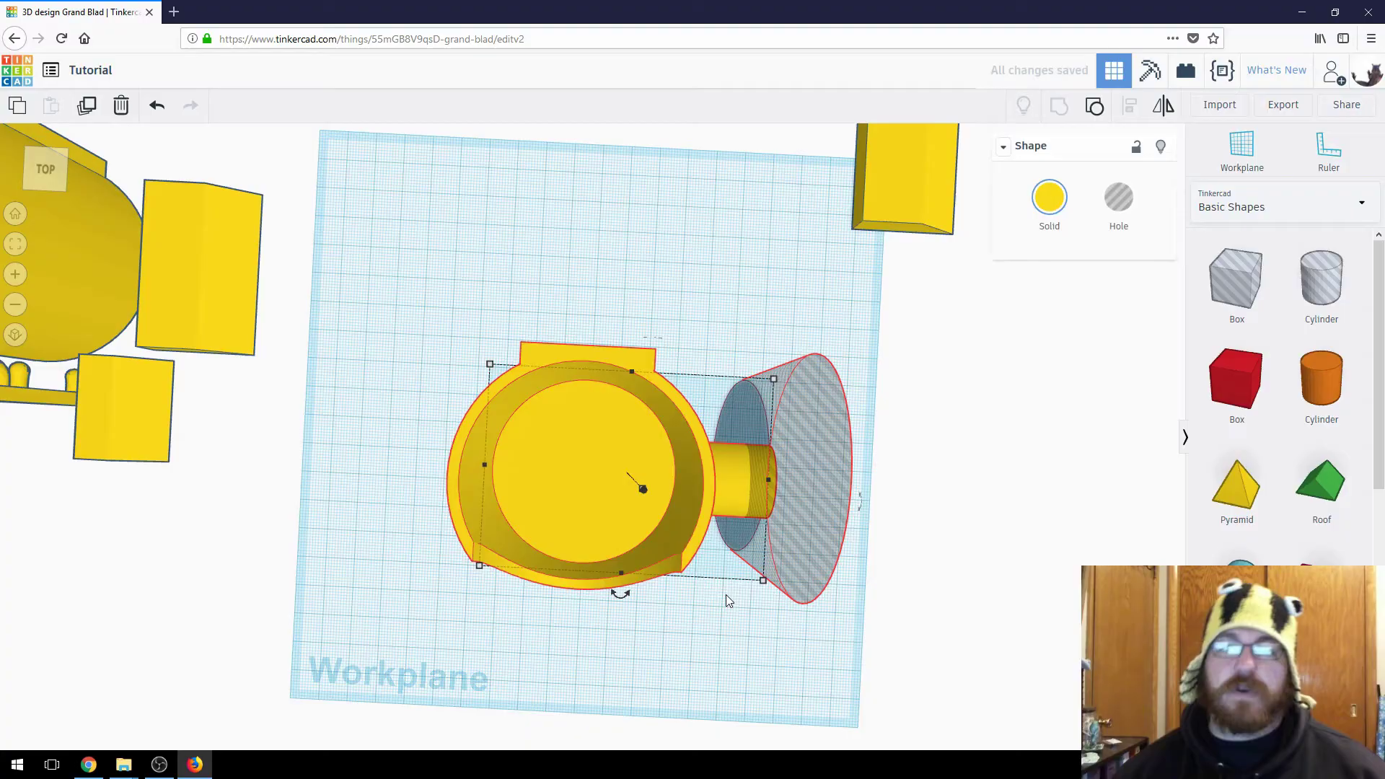
click(726, 594)
right_drag(794, 636, 662, 621)
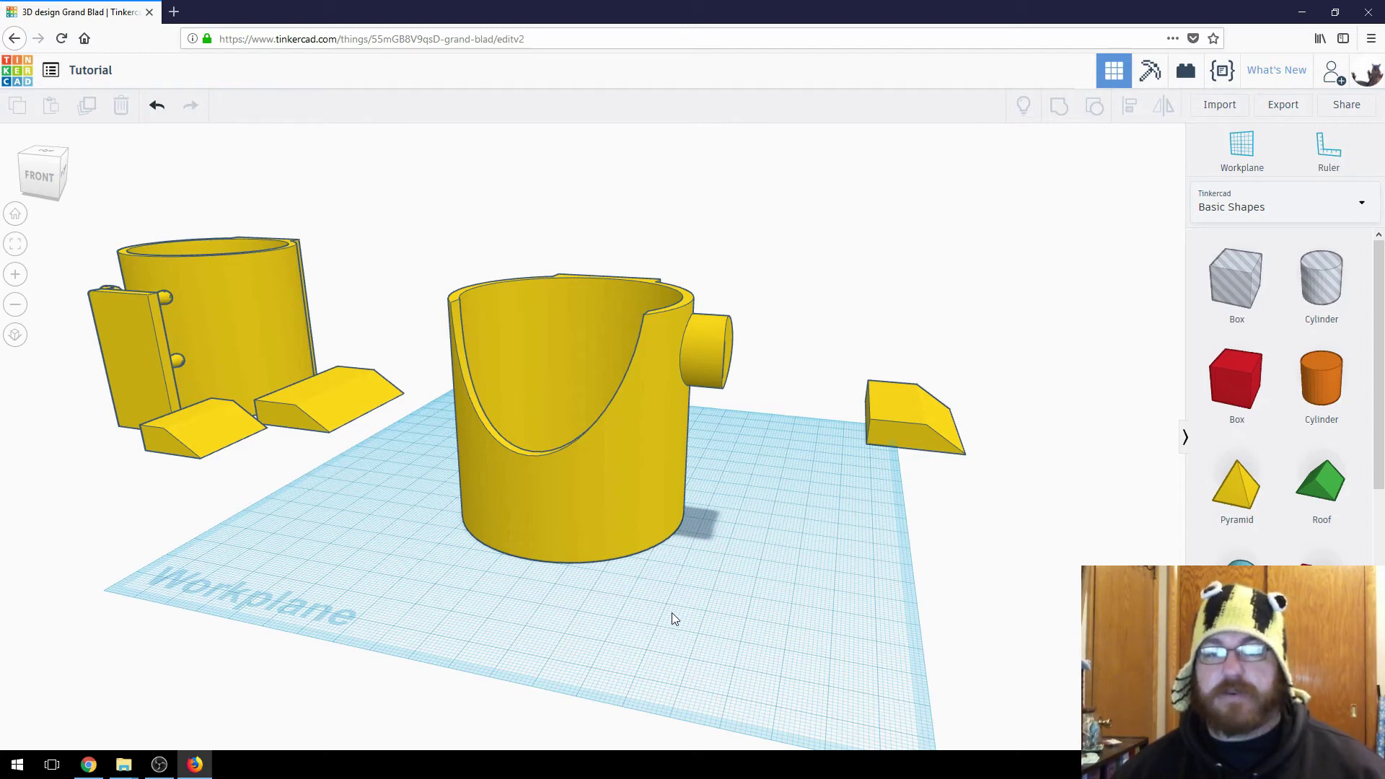
scroll(673, 612, up, 2)
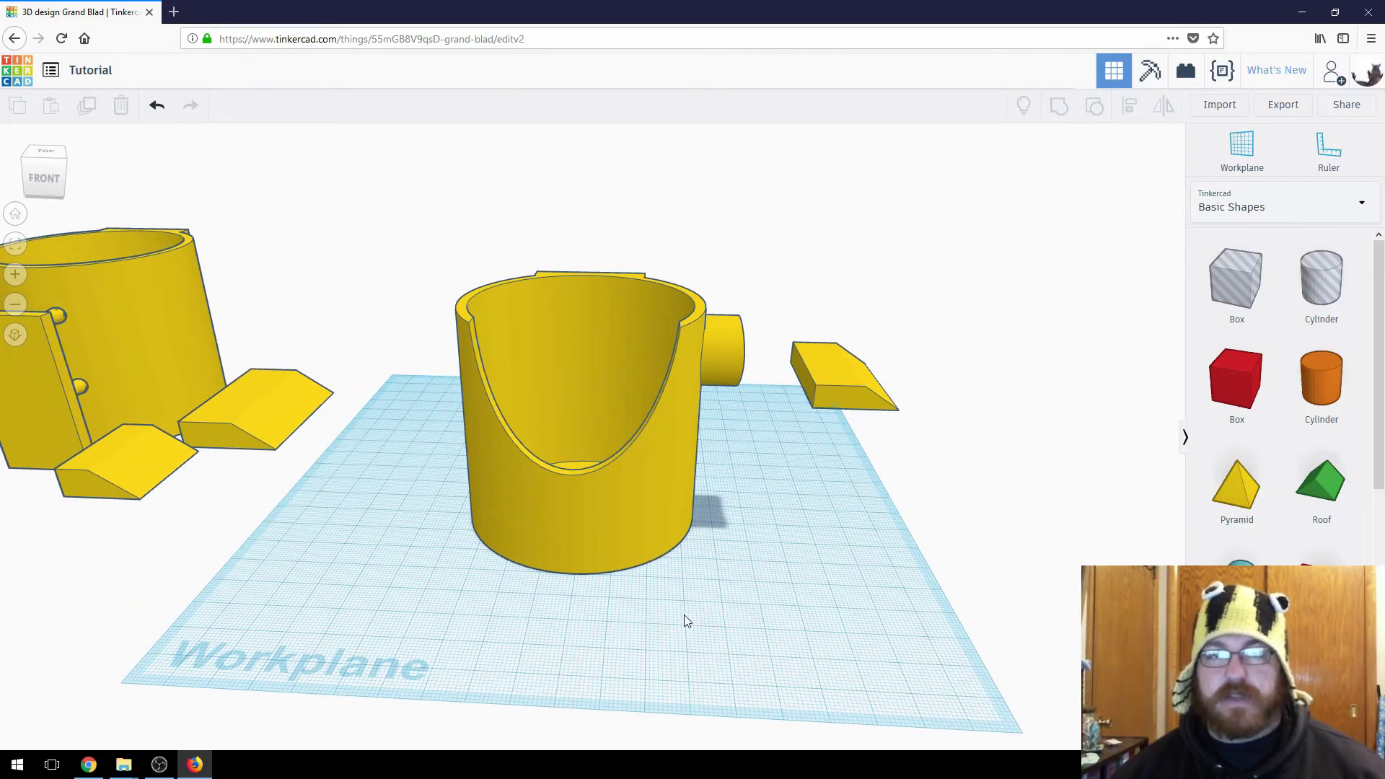
right_drag(683, 615, 754, 620)
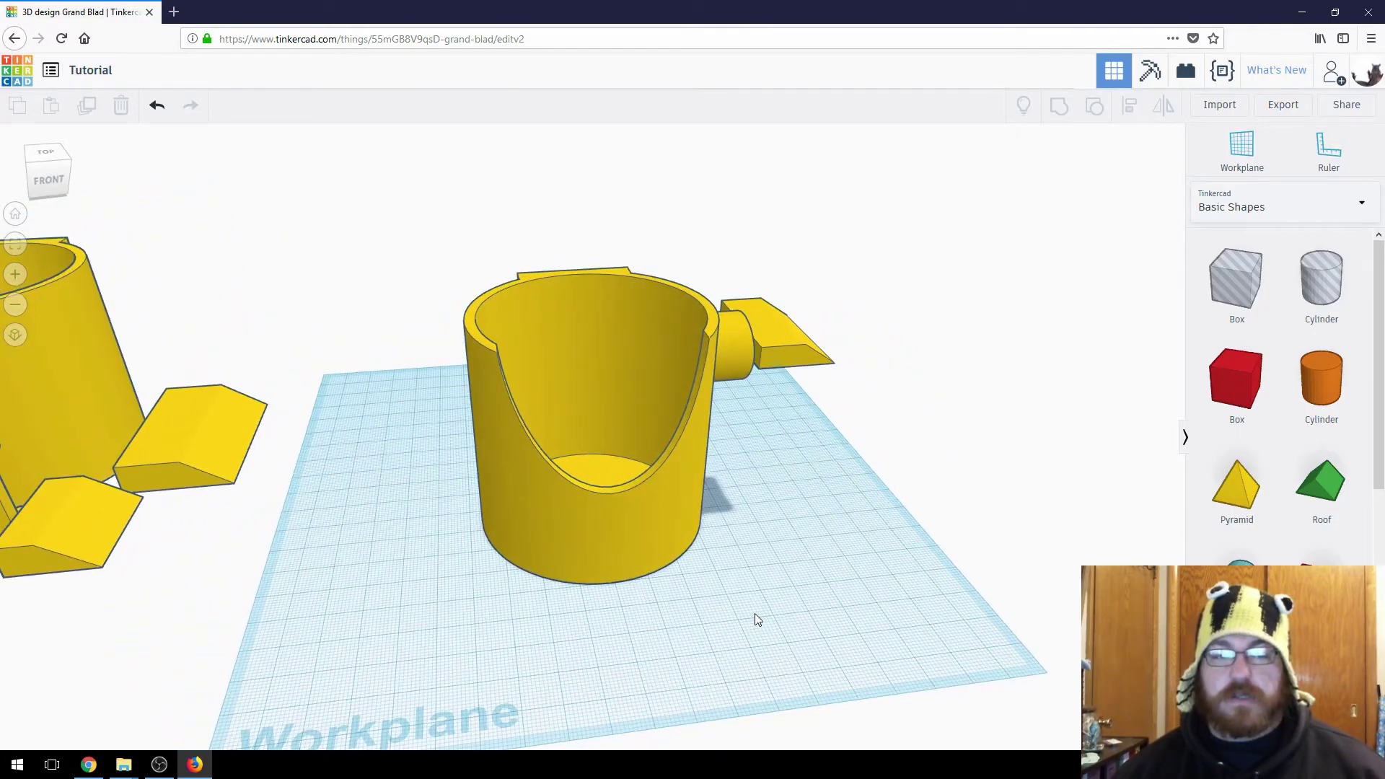
scroll(755, 619, down, 2)
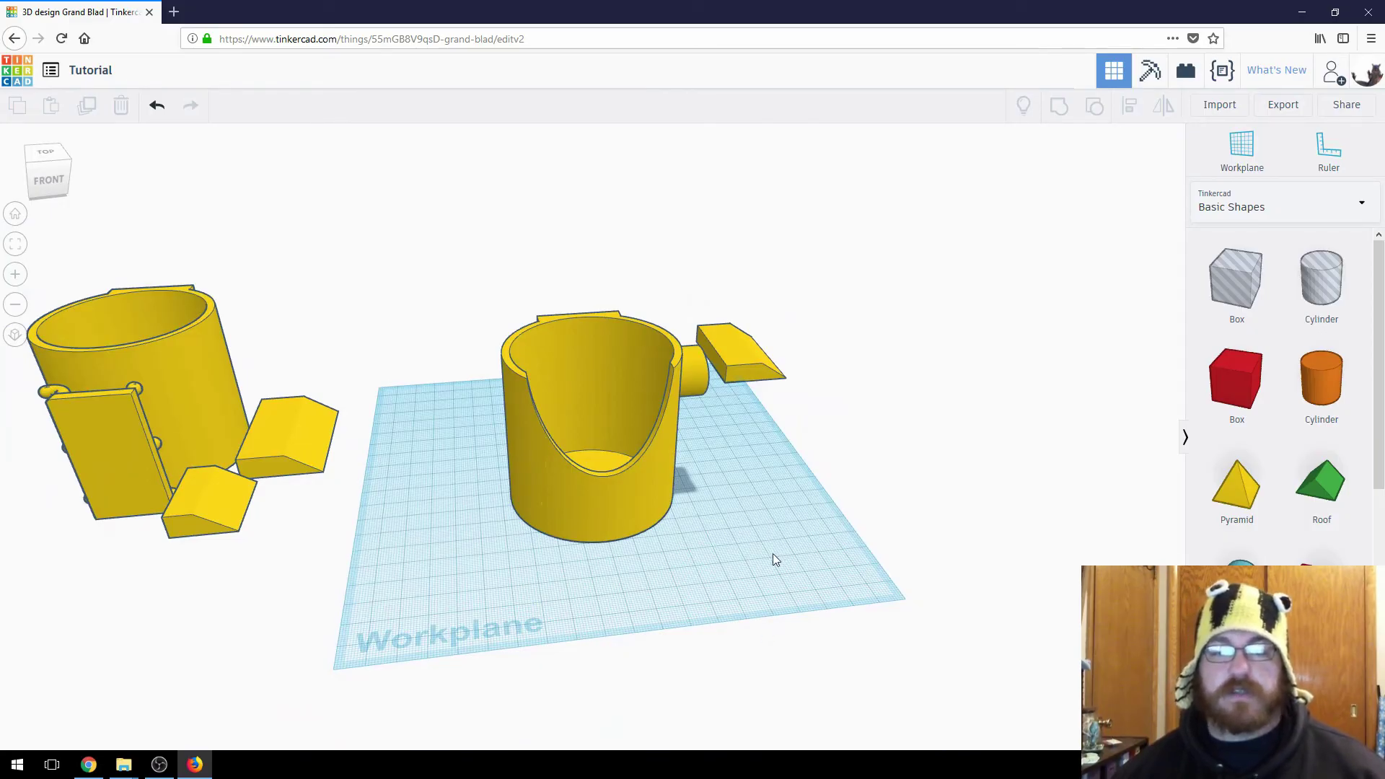
right_drag(758, 546, 726, 605)
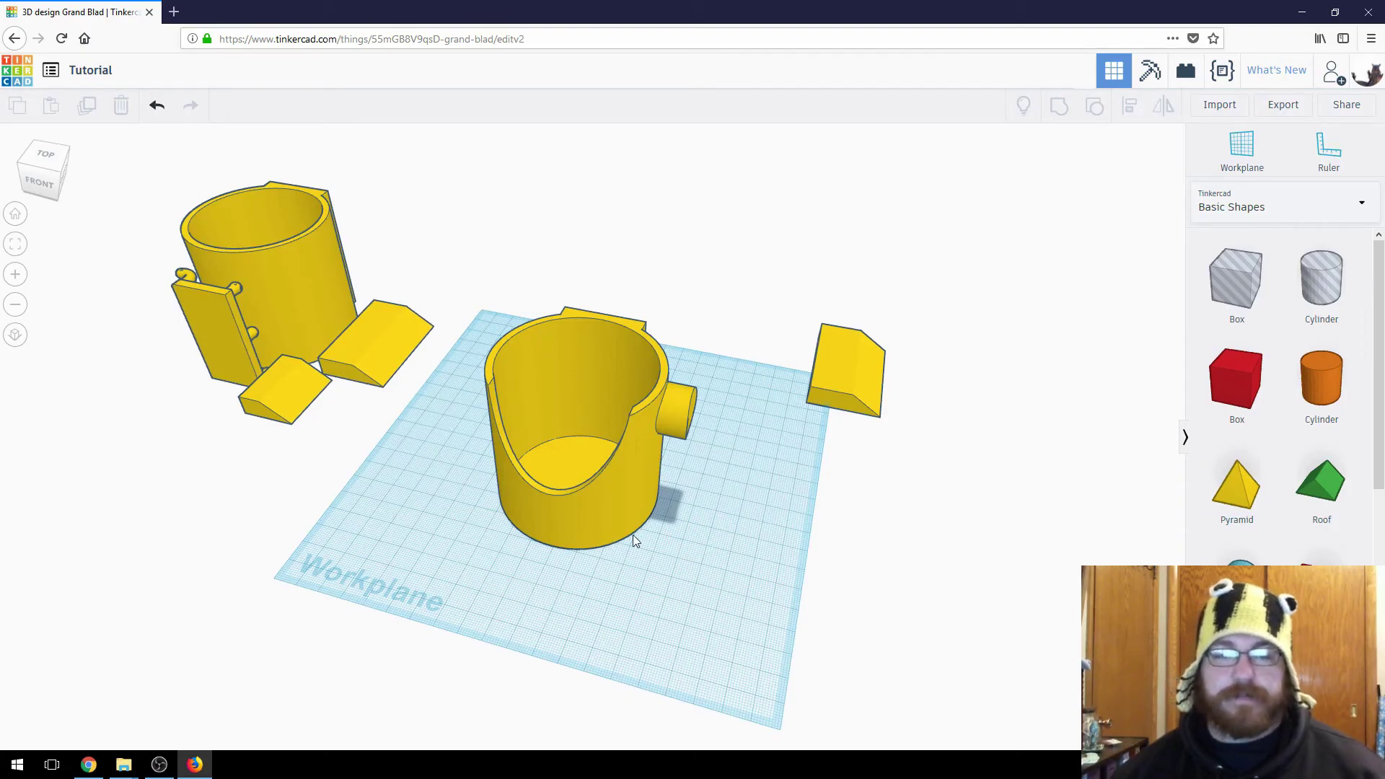
right_drag(701, 597, 777, 592)
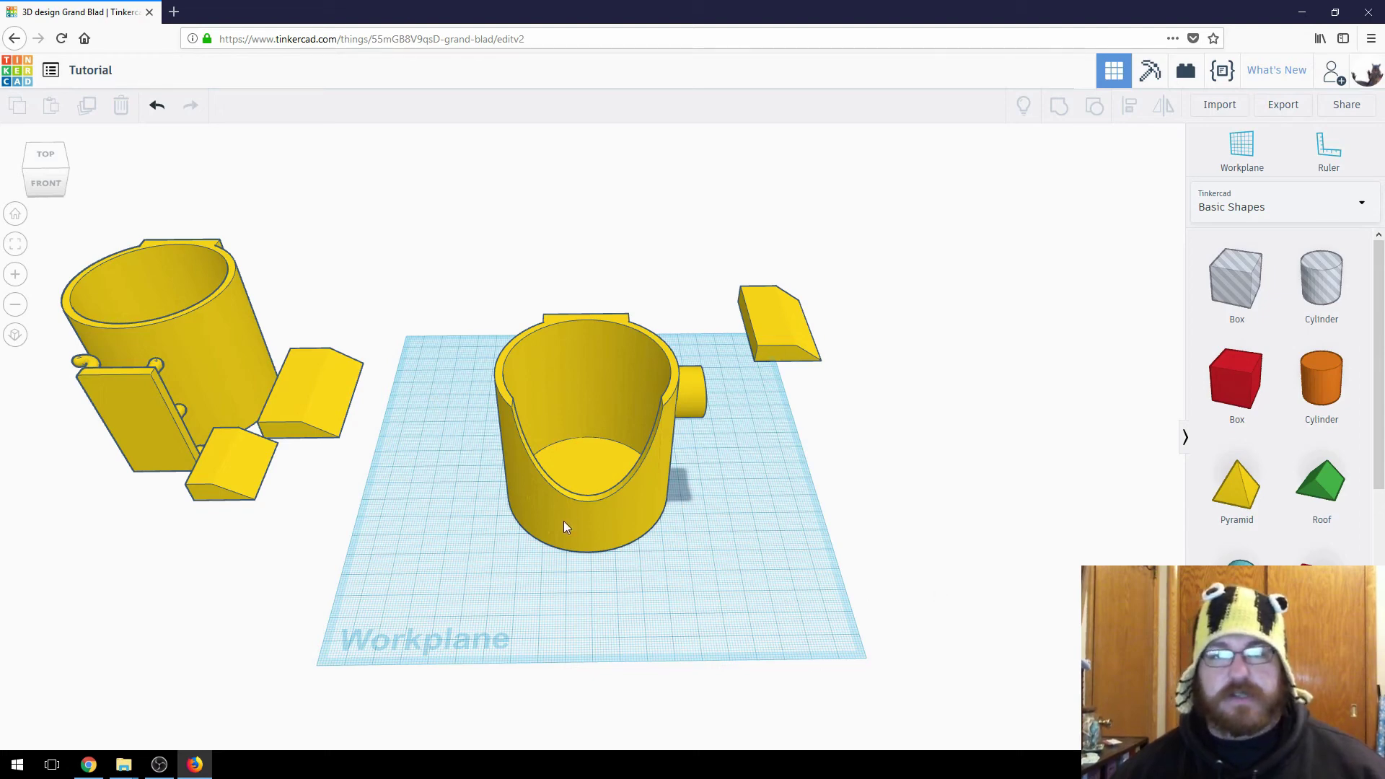
right_drag(732, 579, 479, 525)
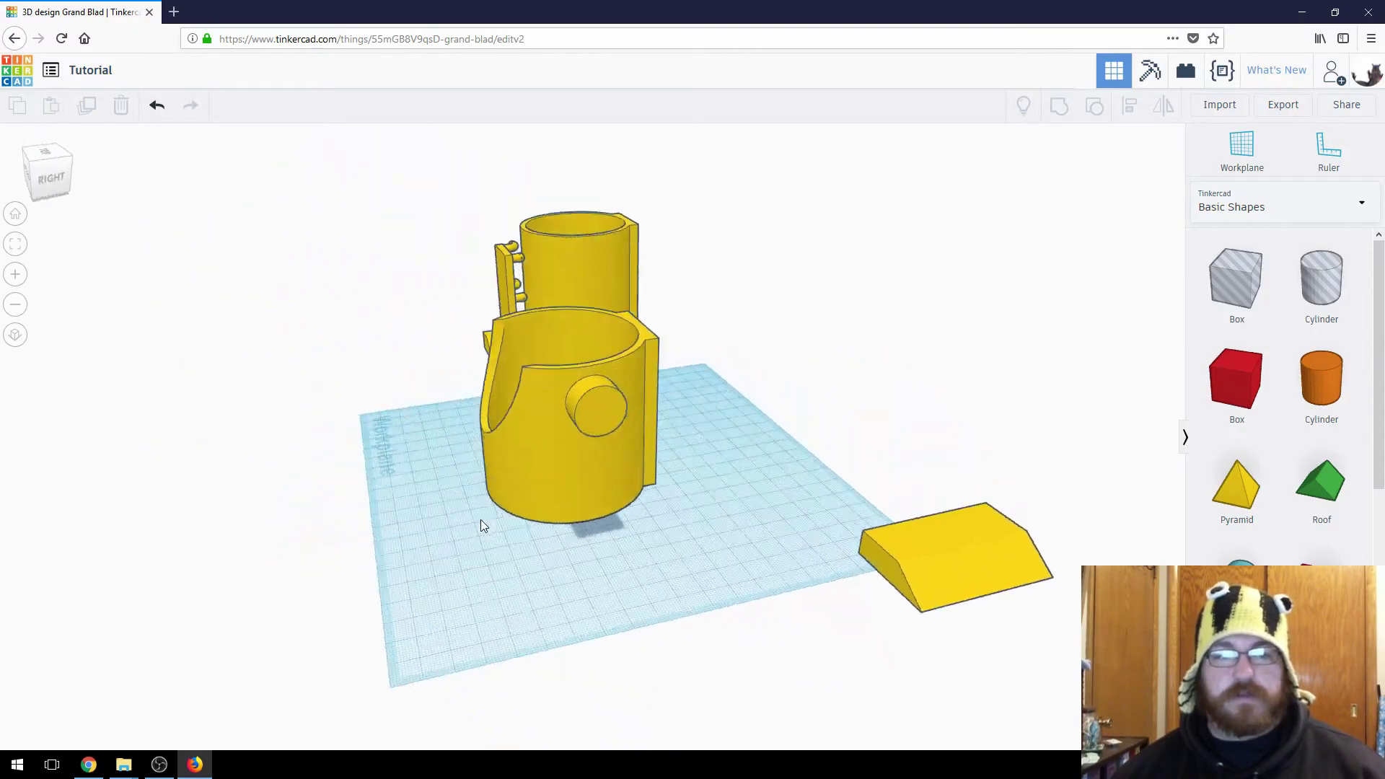
right_drag(585, 596, 749, 614)
middle_drag(750, 614, 781, 609)
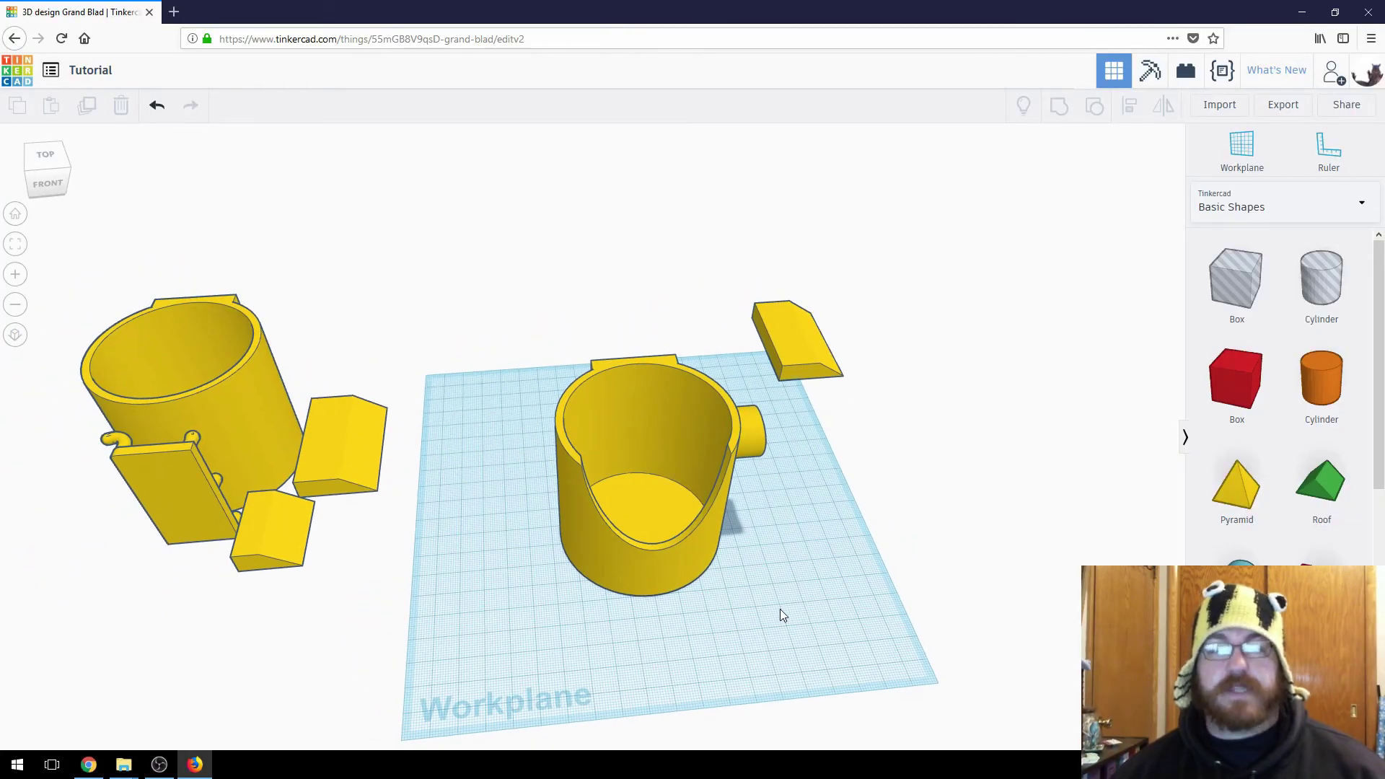